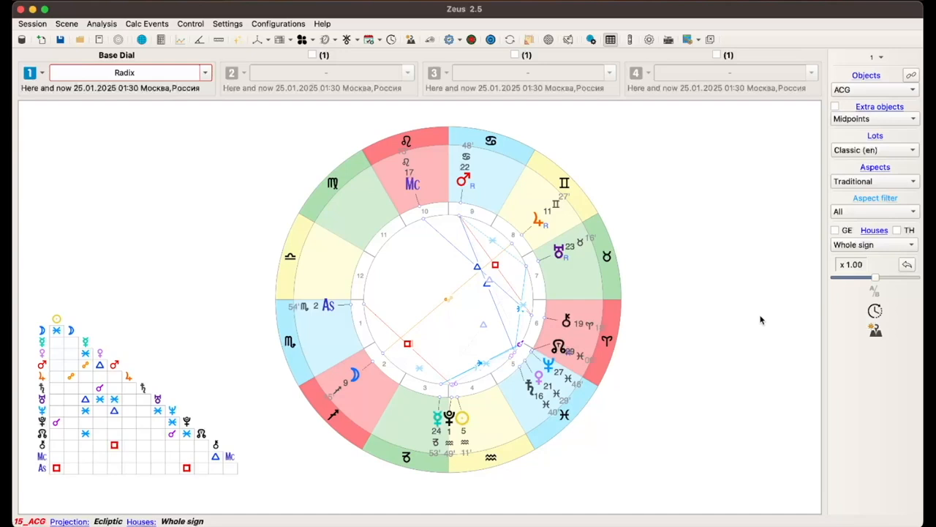
# Hide and restore all the interface panels, then toggle the events and sessions sidebar, the dial bar and the chart options sidebar individually.
pyautogui.press('F11')
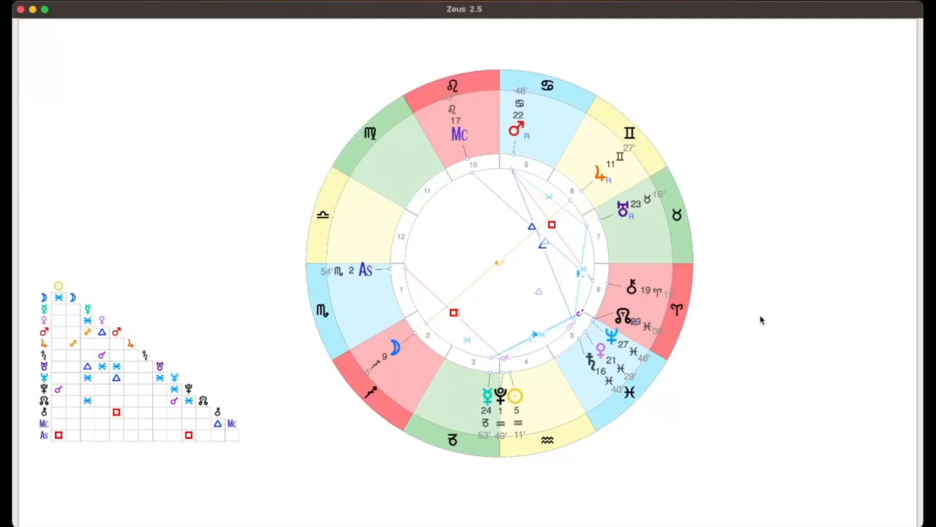
pyautogui.press('F11')
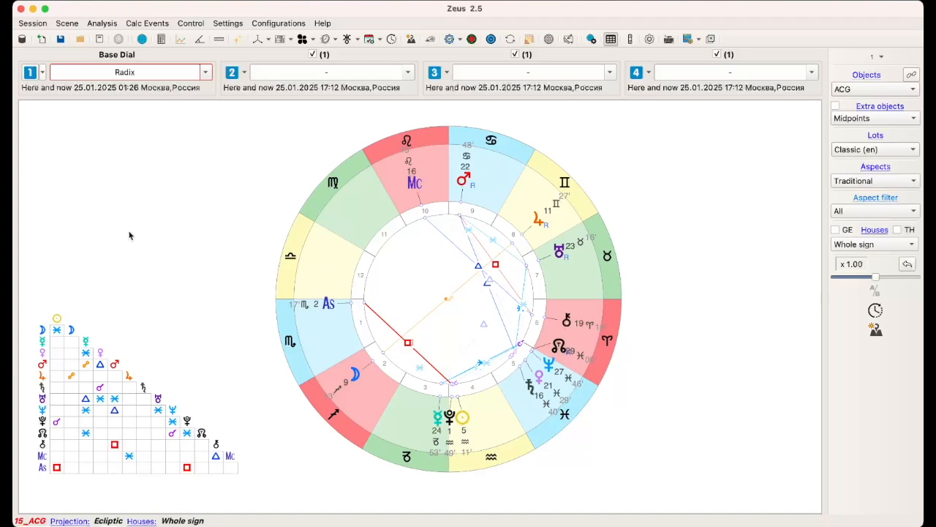
pyautogui.press('F3')
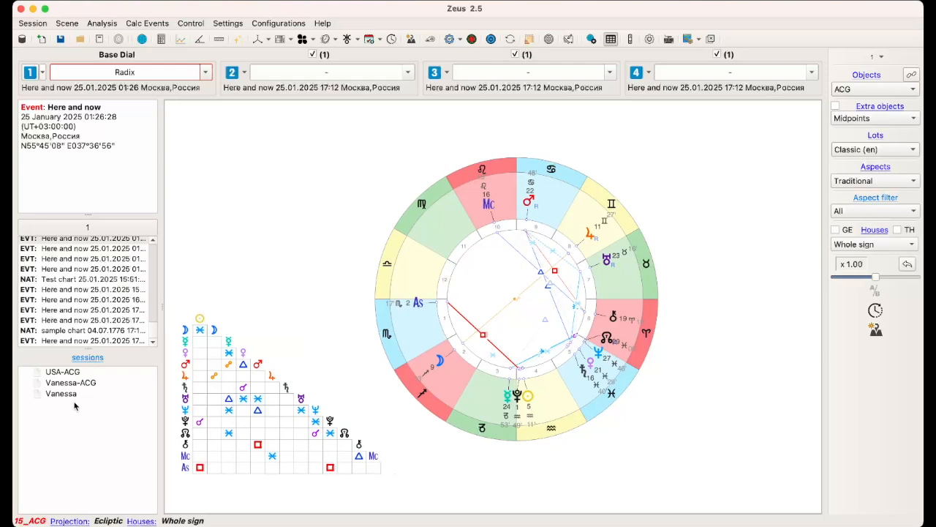
pyautogui.press('F9')
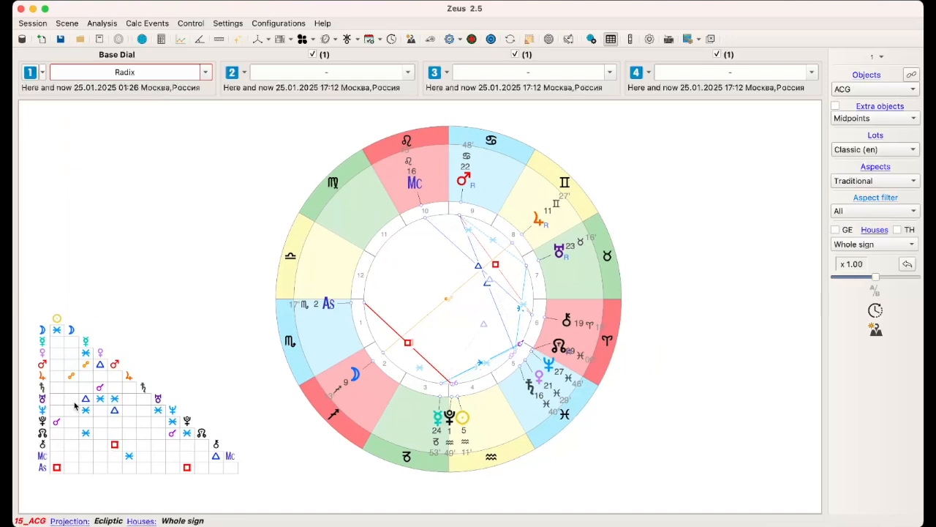
pyautogui.press('F10')
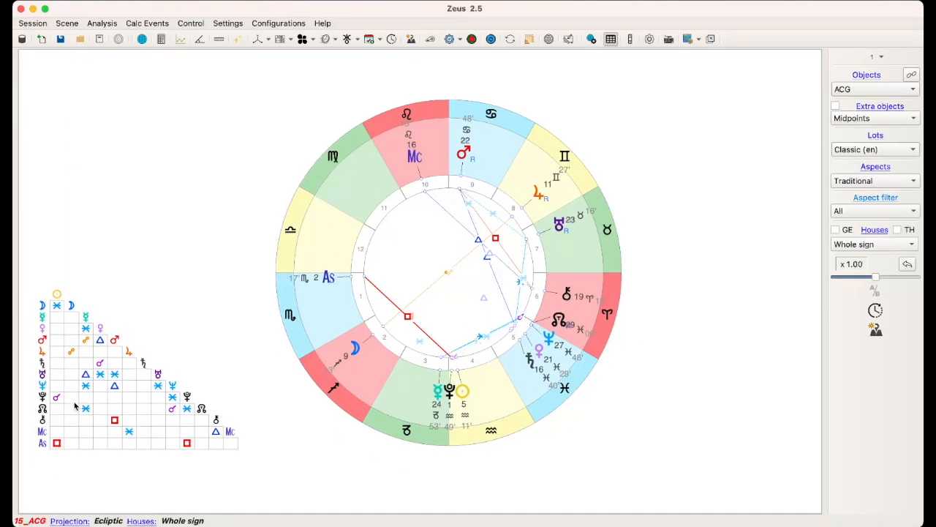
pyautogui.press('F10')
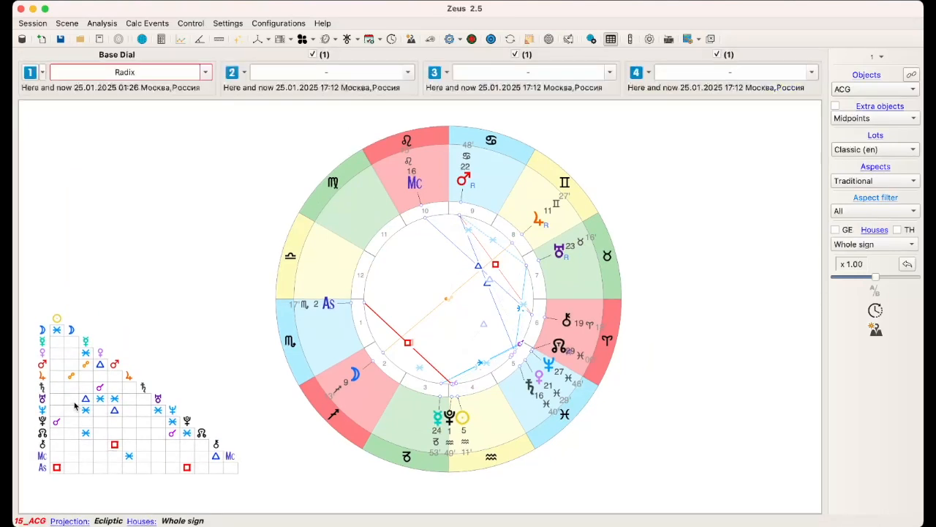
pyautogui.press('F11')
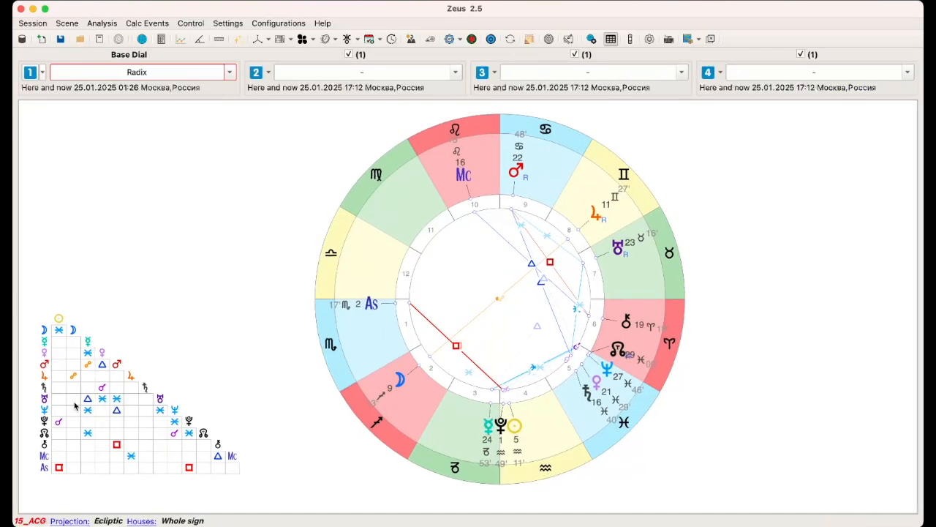
pyautogui.press('F11')
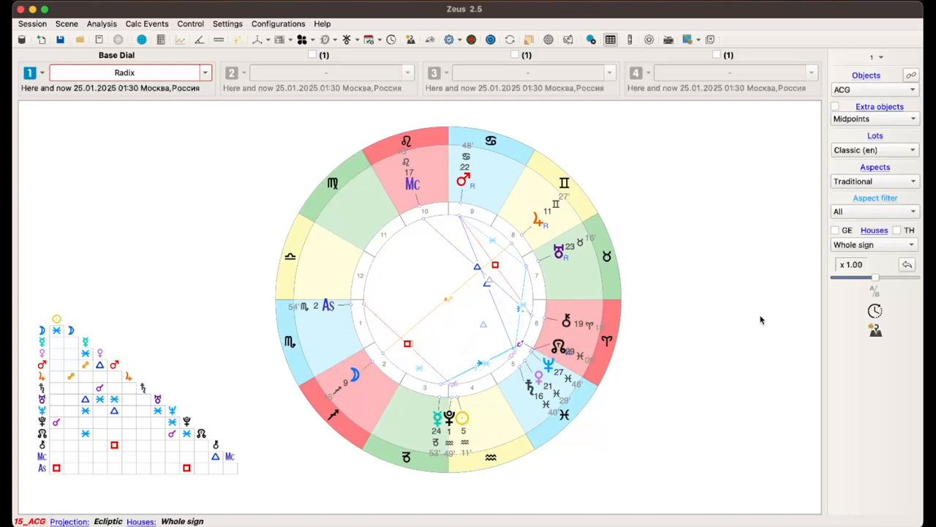
pyautogui.click(275, 23)
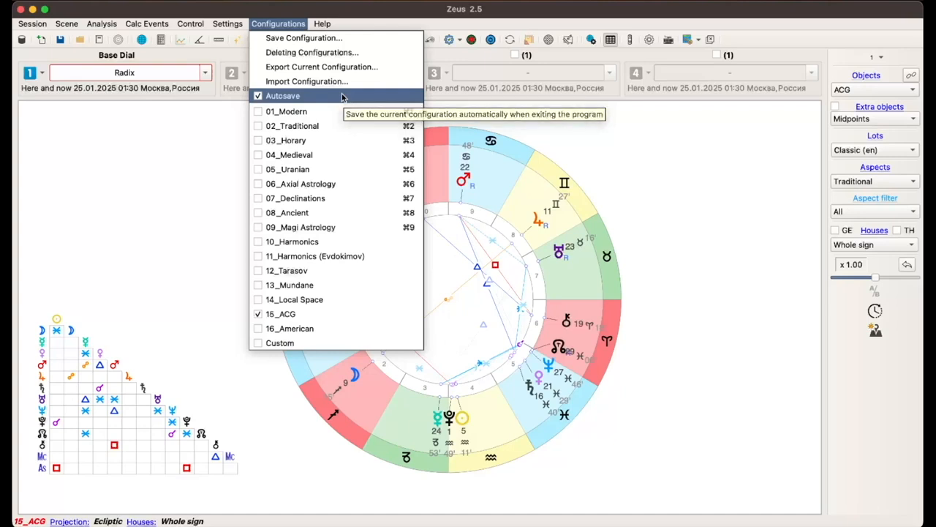
pyautogui.click(225, 166)
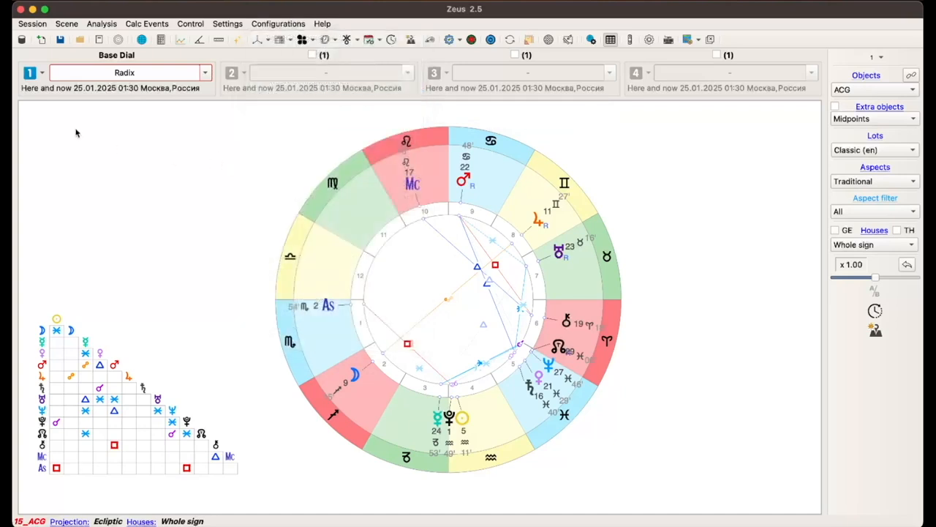
# Open the event database and browse several files in the SADC folder, including SADC-F.
pyautogui.click(22, 40)
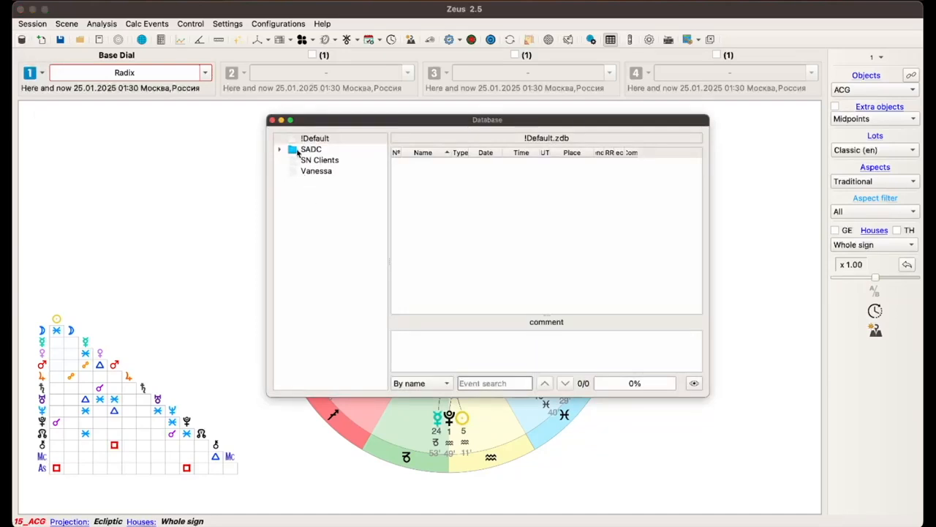
pyautogui.click(301, 151)
pyautogui.click(279, 151)
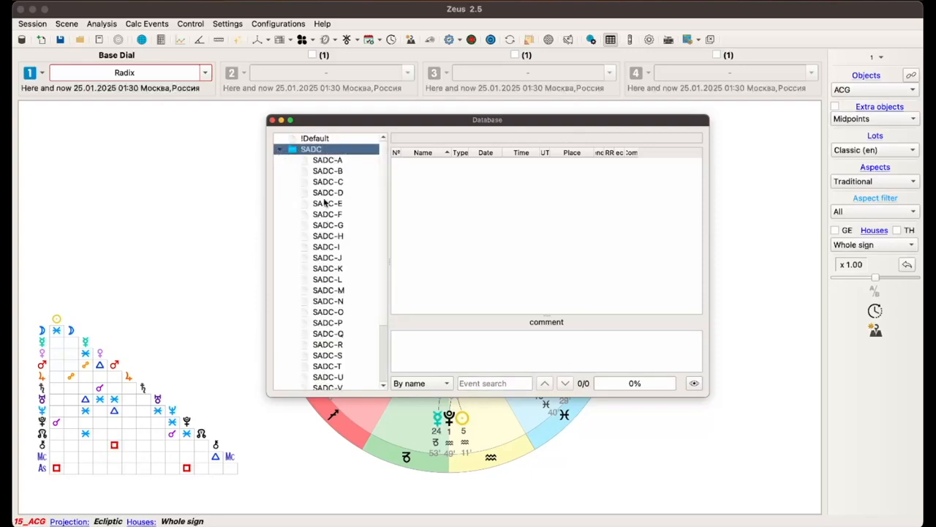
pyautogui.click(325, 203)
pyautogui.click(328, 260)
pyautogui.click(327, 312)
pyautogui.click(327, 356)
pyautogui.click(330, 214)
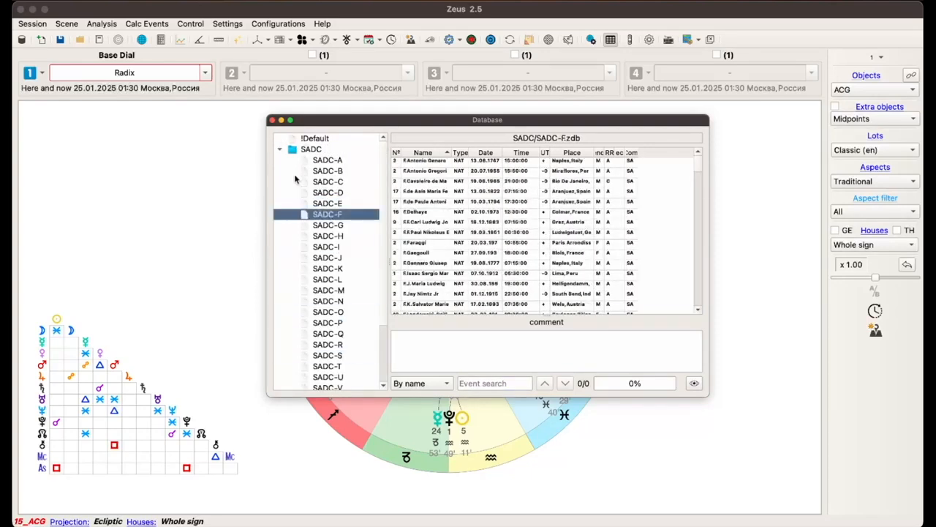
pyautogui.click(278, 149)
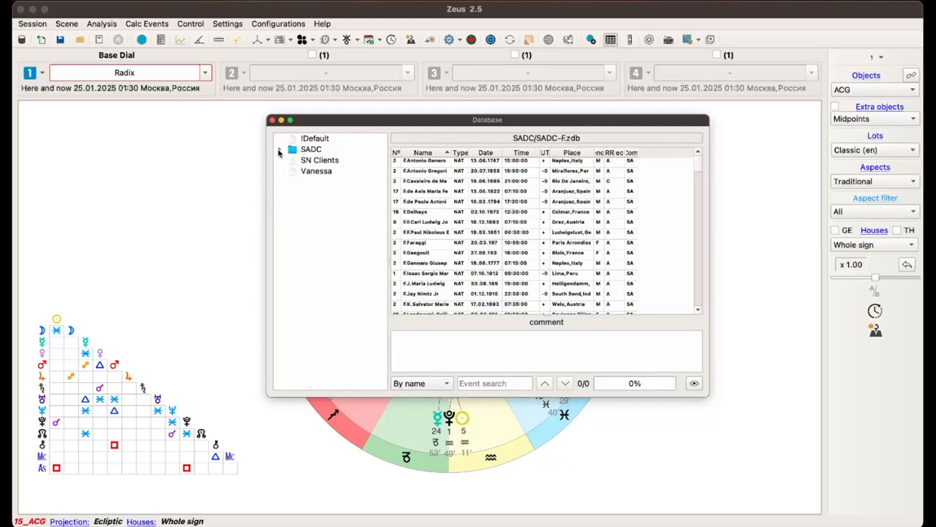
# Create a new database file named Nations at the root level and close the database.
pyautogui.rightClick(324, 217)
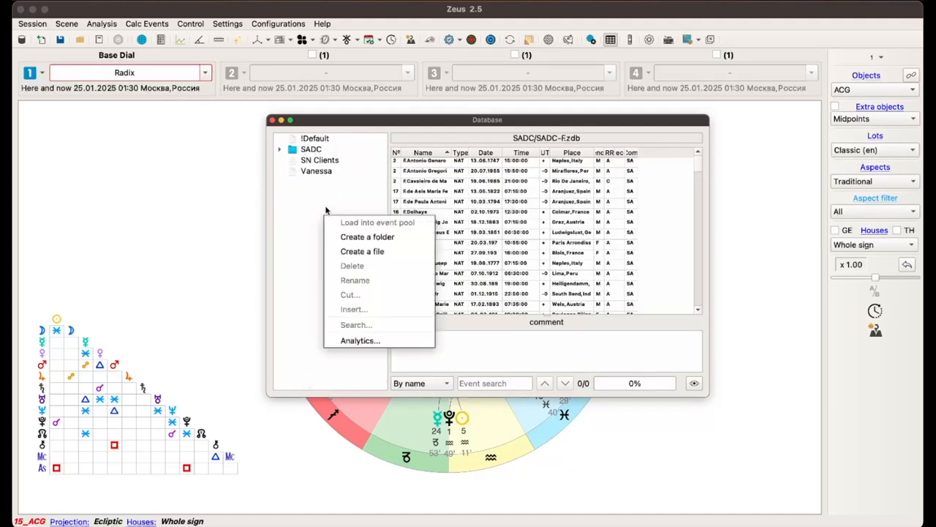
pyautogui.click(312, 211)
pyautogui.rightClick(312, 211)
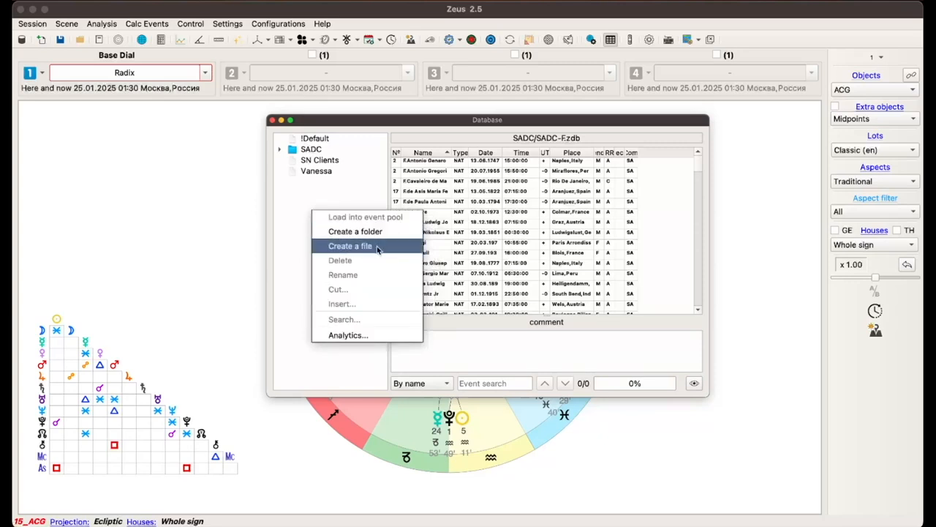
pyautogui.click(377, 250)
pyautogui.write('N')
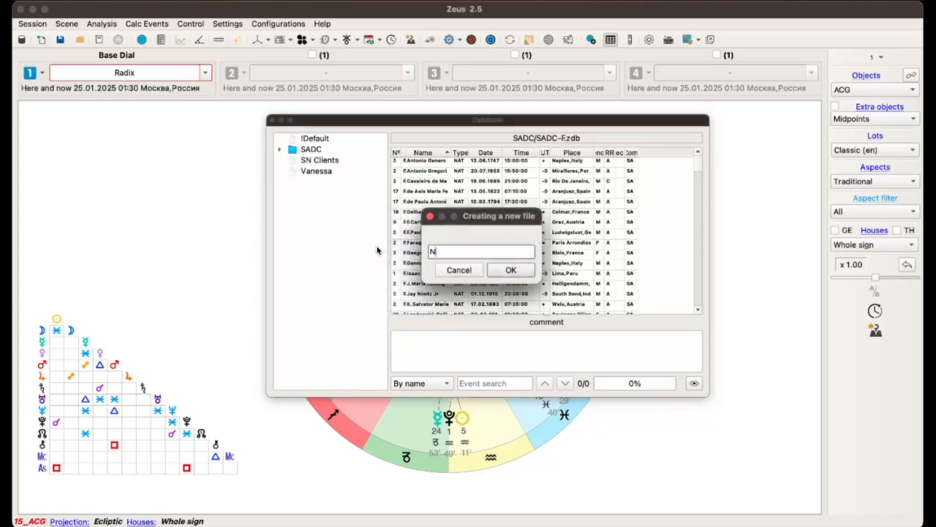
pyautogui.write('ations')
pyautogui.click(510, 271)
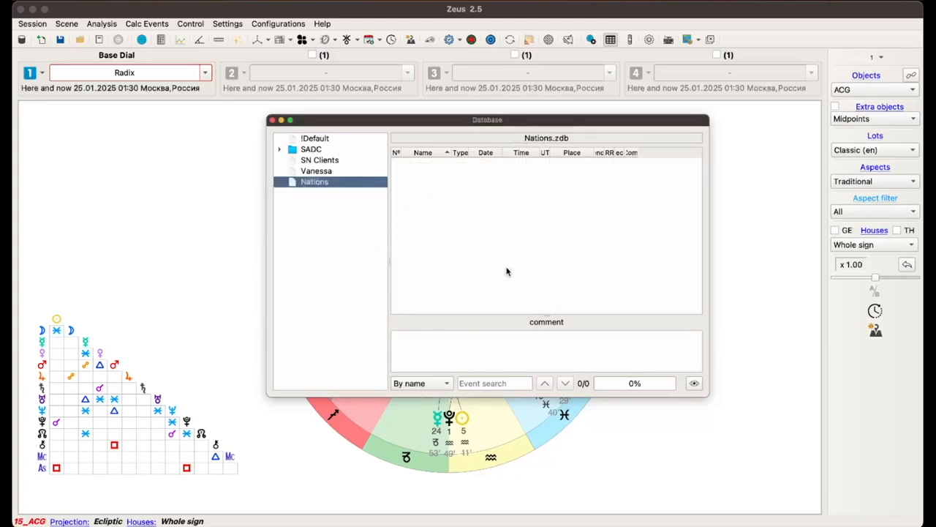
pyautogui.click(272, 120)
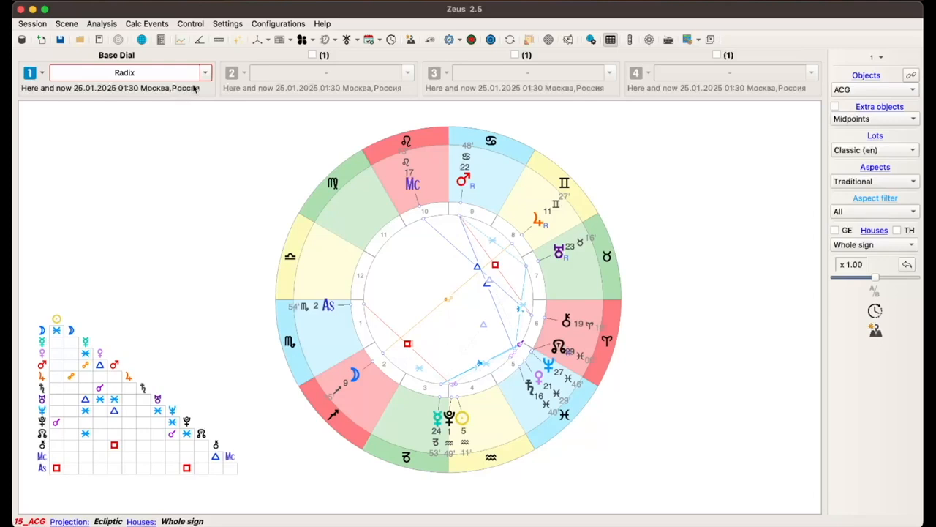
# Save Porto,Portugal as the default place in the general settings and reset the dials to the here-and-now chart.
pyautogui.click(229, 24)
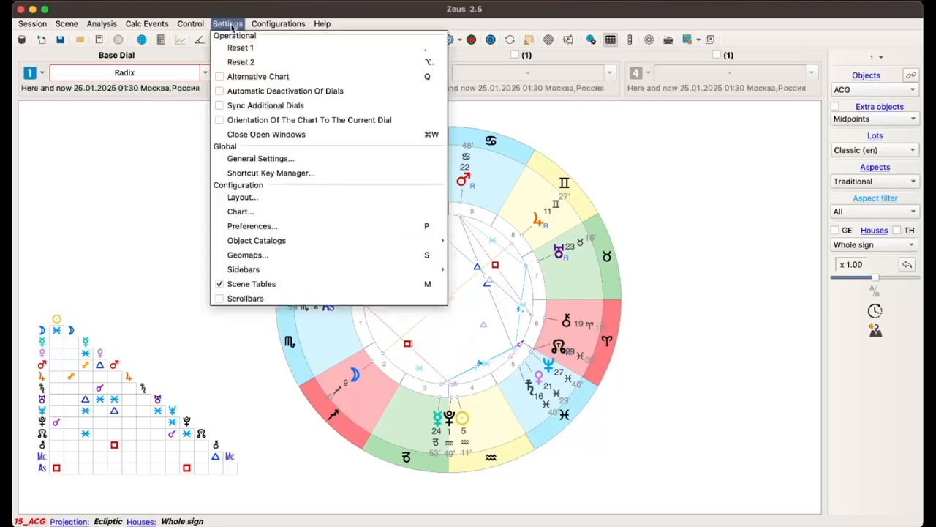
pyautogui.click(289, 158)
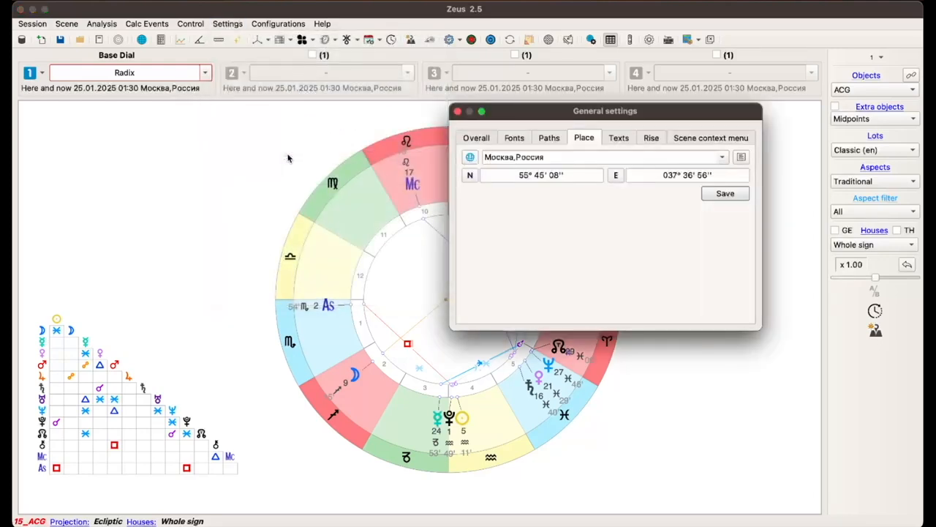
pyautogui.tripleClick(580, 158)
pyautogui.write('porto,')
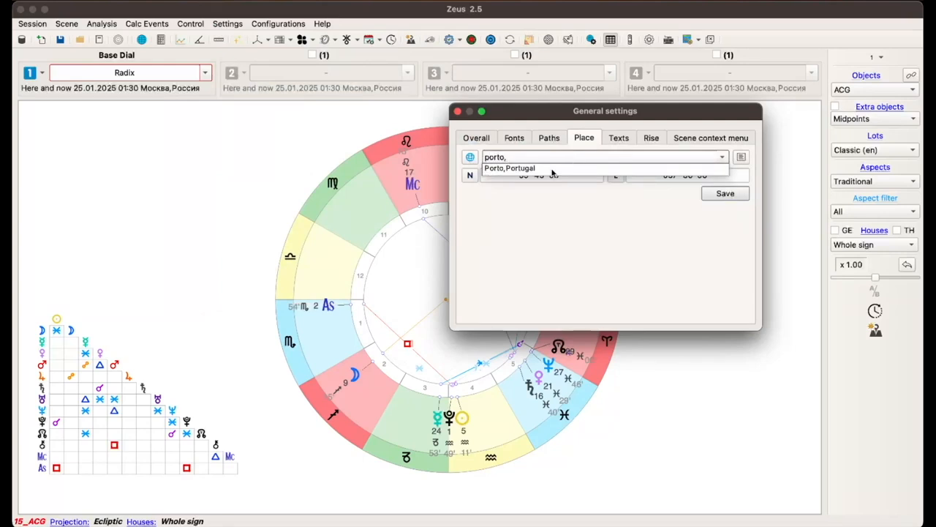
pyautogui.click(553, 169)
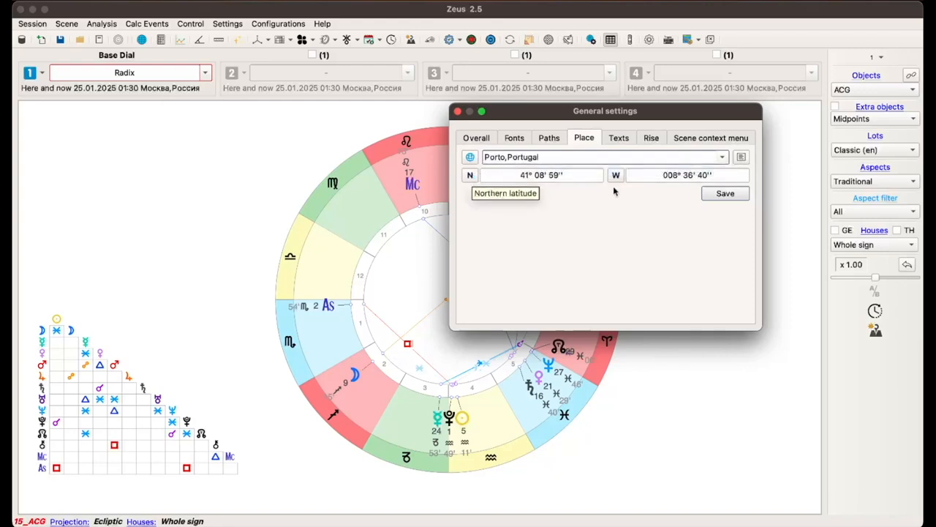
pyautogui.click(715, 199)
pyautogui.click(725, 194)
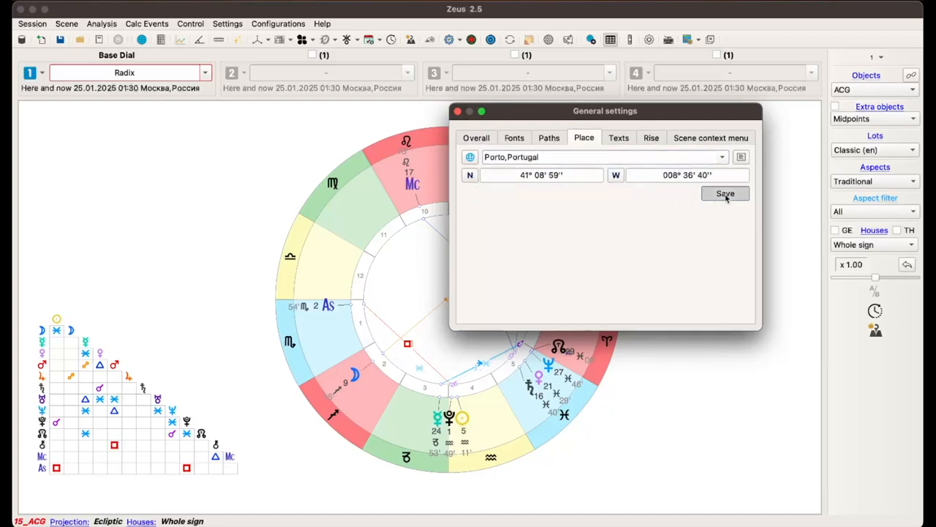
pyautogui.click(458, 111)
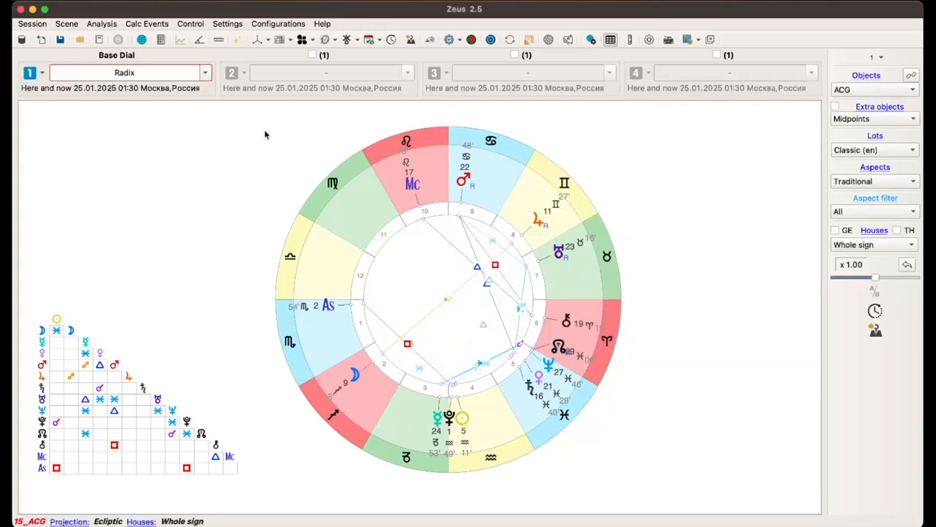
pyautogui.click(472, 40)
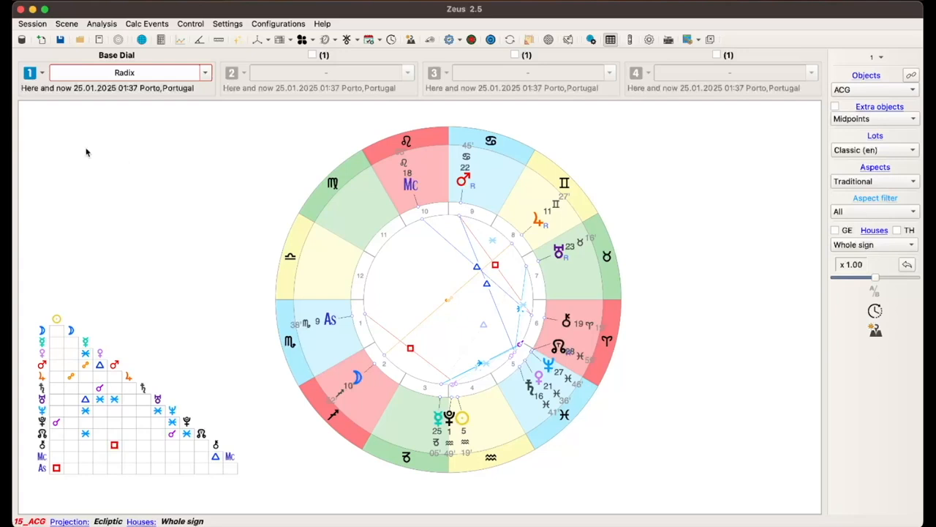
# Start a new event for dial 1 named USA No.1 with the date and time 04.07.1776 17:10:00.
pyautogui.click(42, 74)
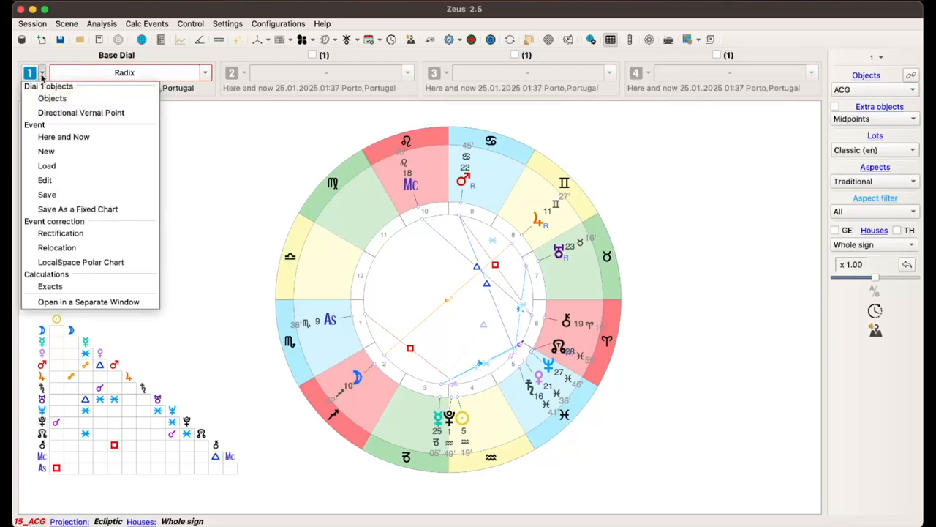
pyautogui.click(71, 152)
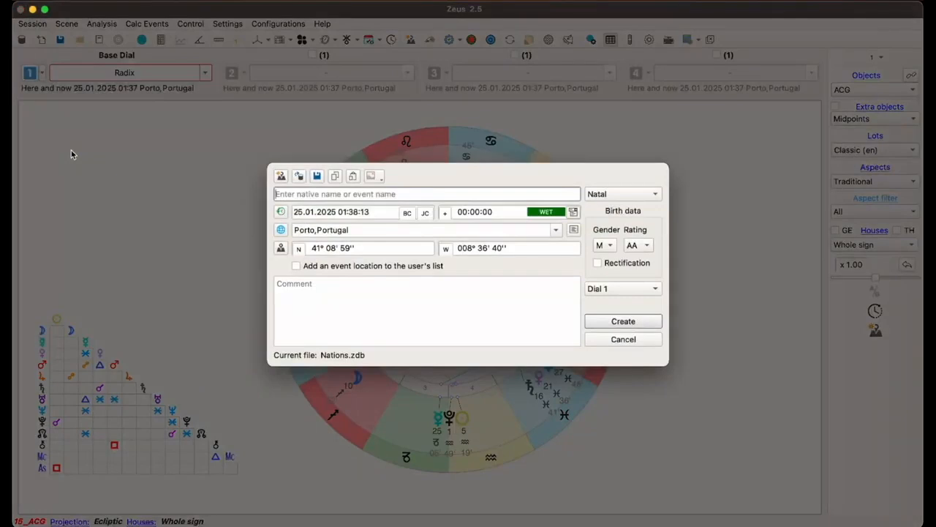
pyautogui.write('USA ')
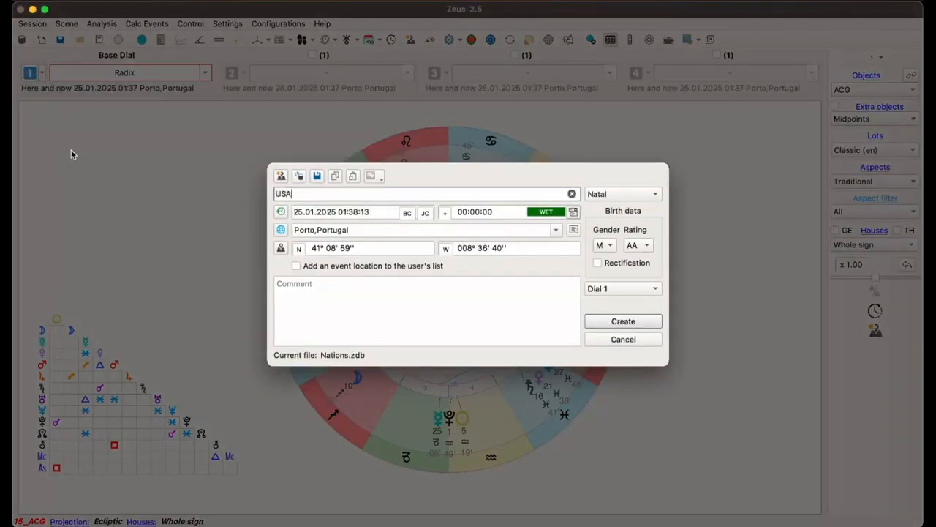
pyautogui.write('No.1')
pyautogui.click(292, 211)
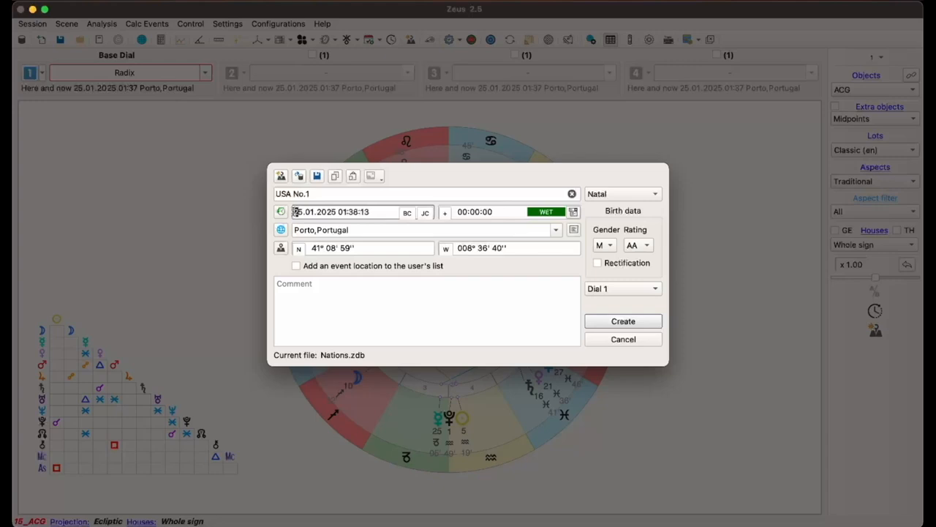
pyautogui.write('04.07.1')
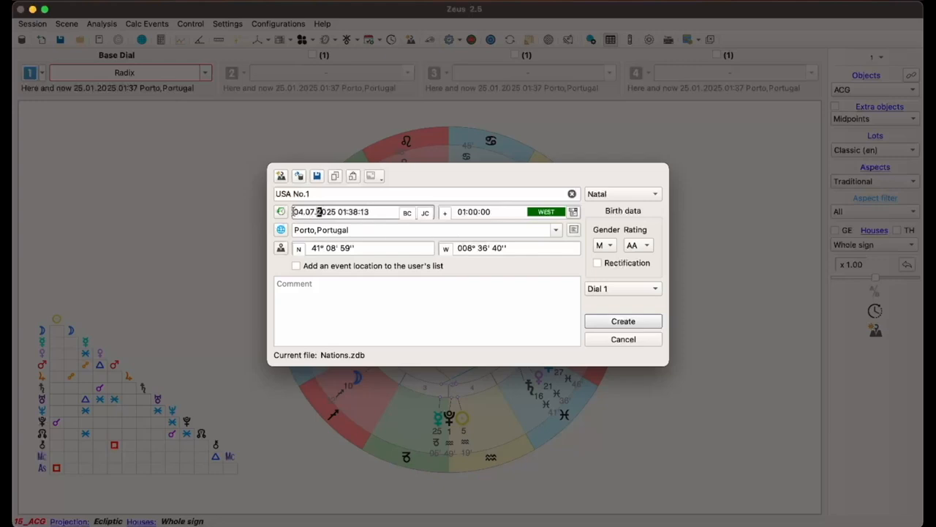
pyautogui.write('776 ')
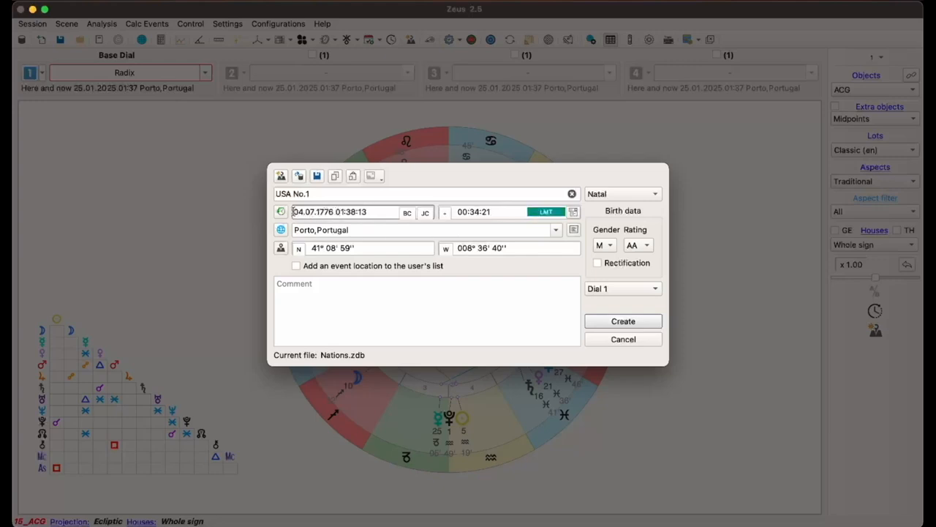
pyautogui.write('17:10:00')
# Set the event place to Philadelphia,Pennsylvania - USA, save the event to the Nations file and create its chart.
pyautogui.doubleClick(329, 230)
pyautogui.tripleClick(329, 230)
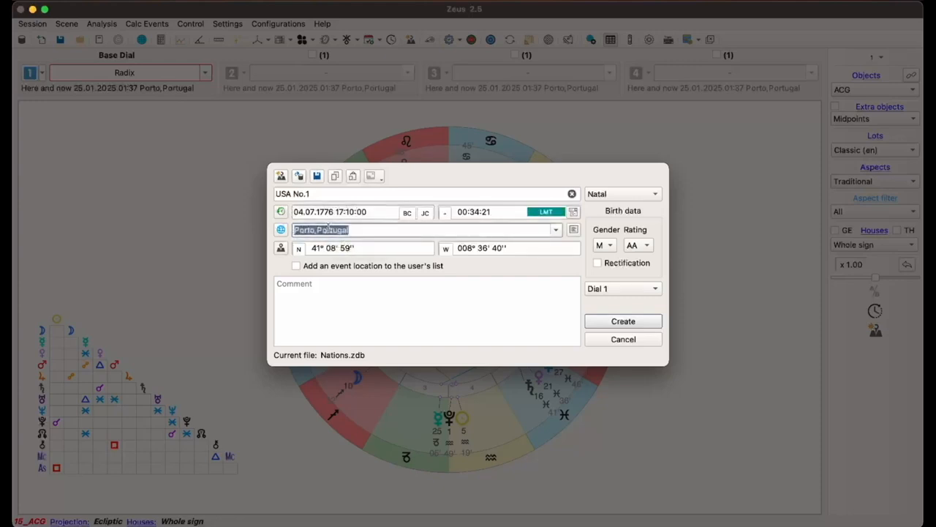
pyautogui.write('Phila')
pyautogui.click(336, 241)
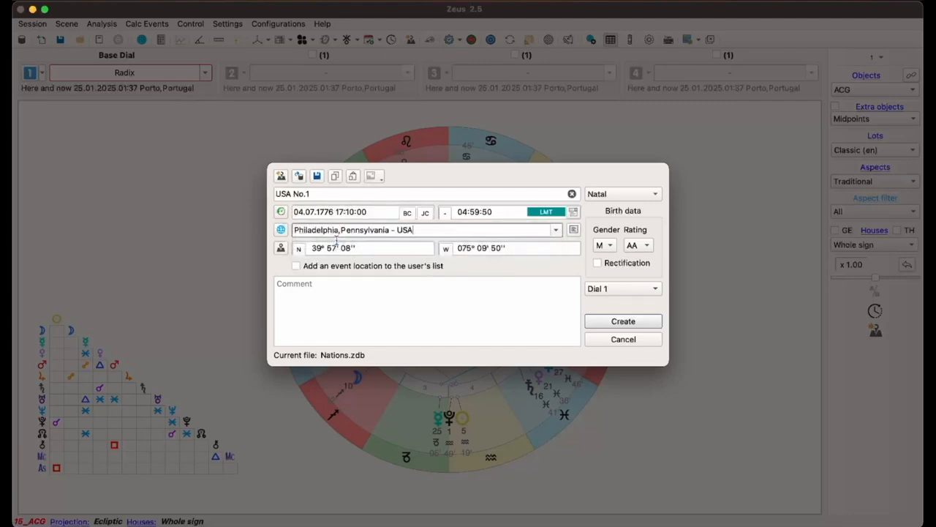
pyautogui.click(317, 176)
pyautogui.click(624, 321)
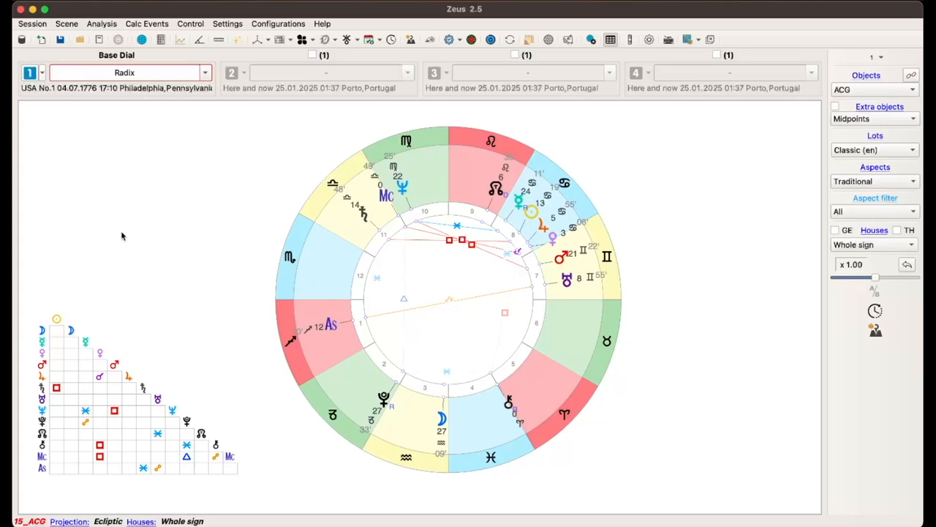
# Open the layout customization and move the aspects grid up so it sits around mid-height beside the chart wheel.
pyautogui.rightClick(182, 229)
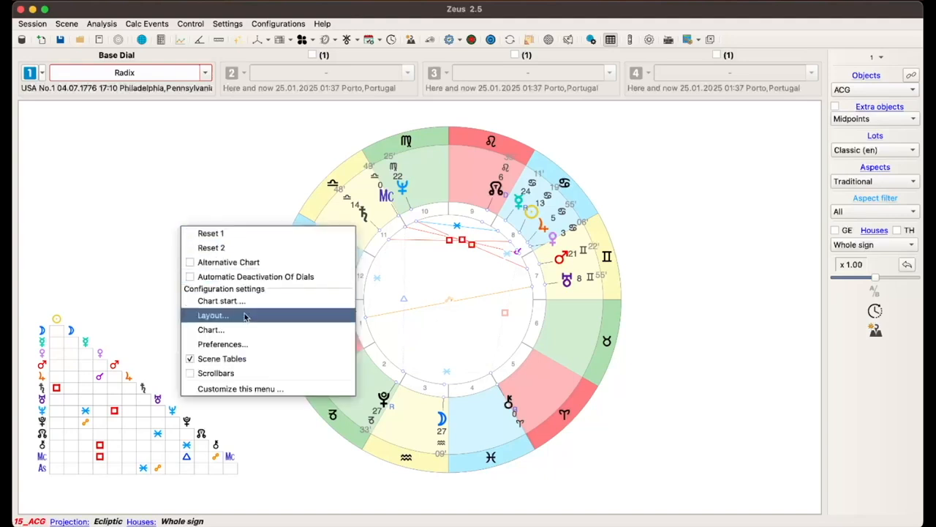
pyautogui.press('Escape')
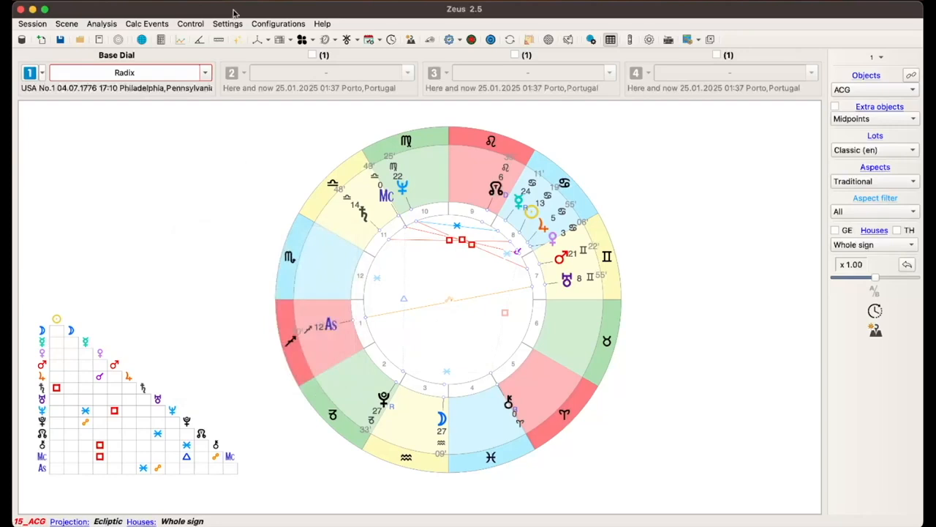
pyautogui.click(228, 24)
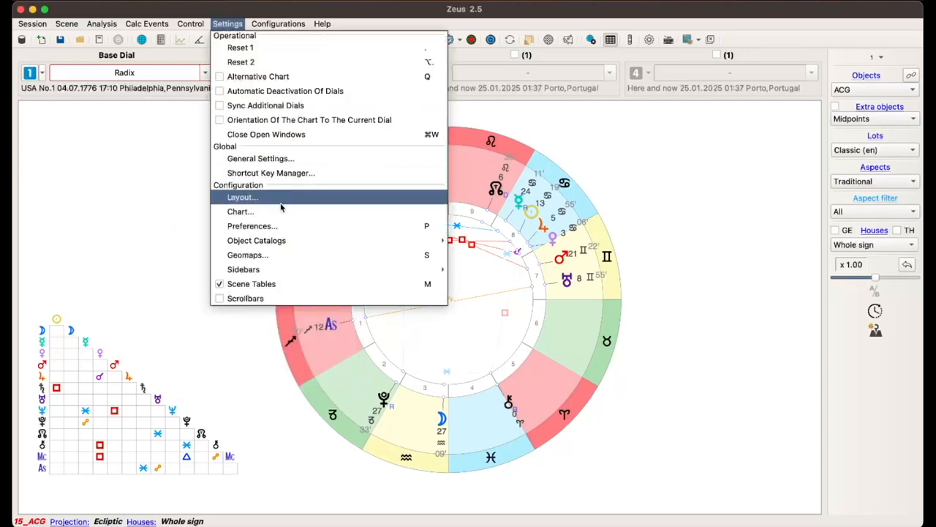
pyautogui.click(248, 198)
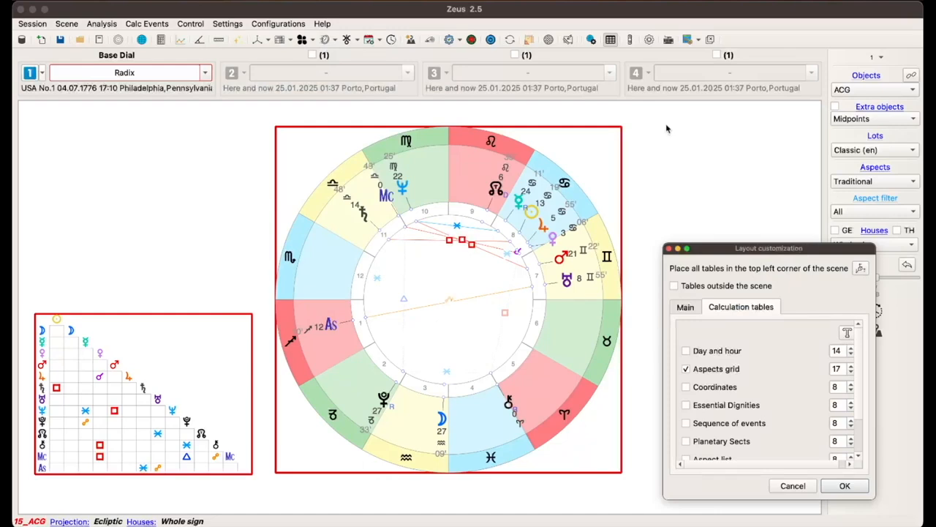
pyautogui.moveTo(127, 388); pyautogui.dragTo(130, 292)
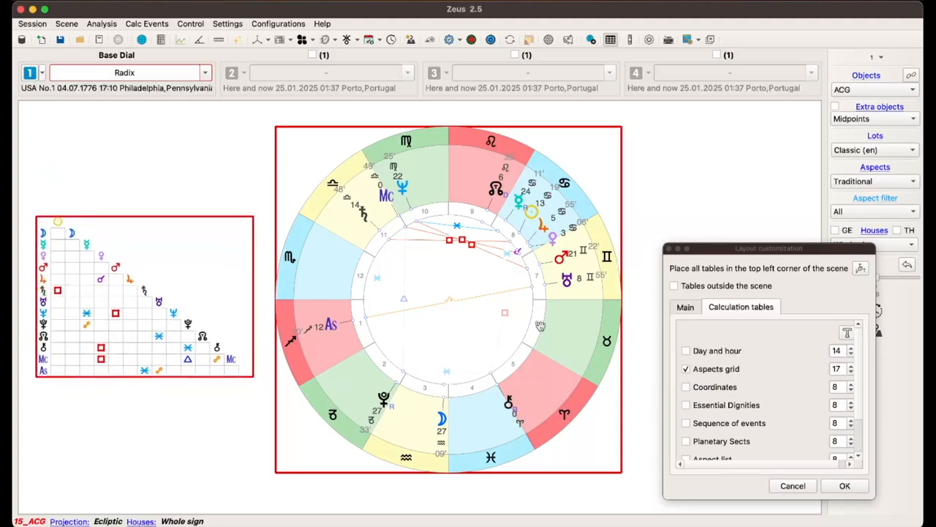
# Reduce the total chart size to 119.13 in the main layout settings.
pyautogui.click(689, 308)
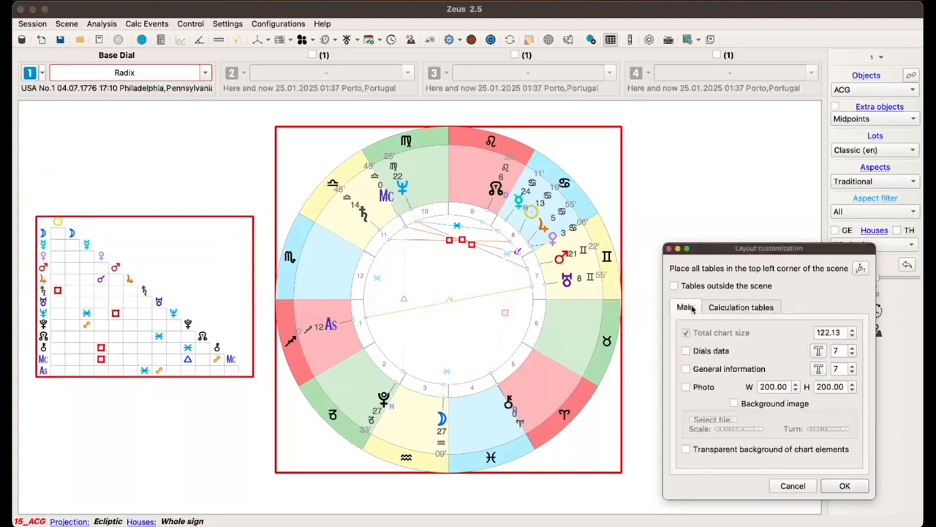
pyautogui.click(853, 336)
pyautogui.click(853, 336)
pyautogui.click(853, 336)
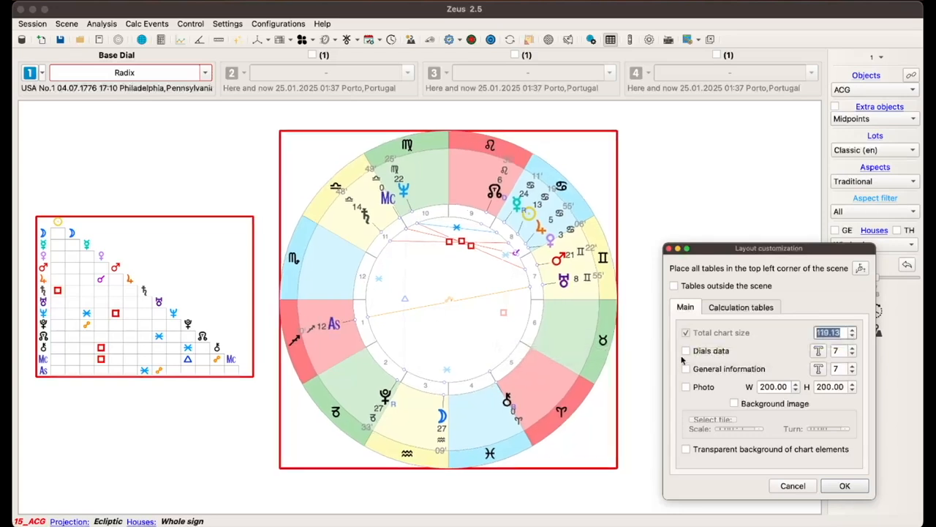
# Try out the dials data, general information and background image layout options, turning each one off again.
pyautogui.click(685, 351)
pyautogui.click(686, 370)
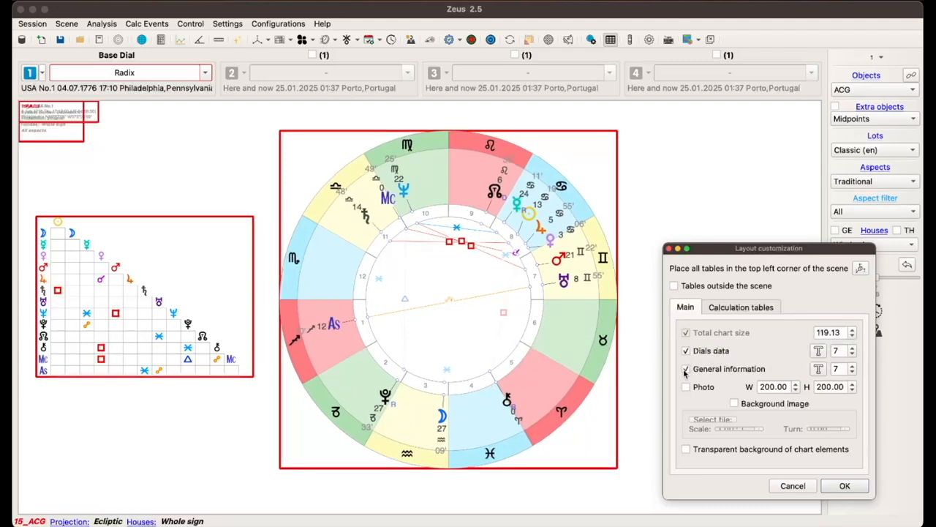
pyautogui.click(685, 370)
pyautogui.click(686, 351)
pyautogui.click(735, 403)
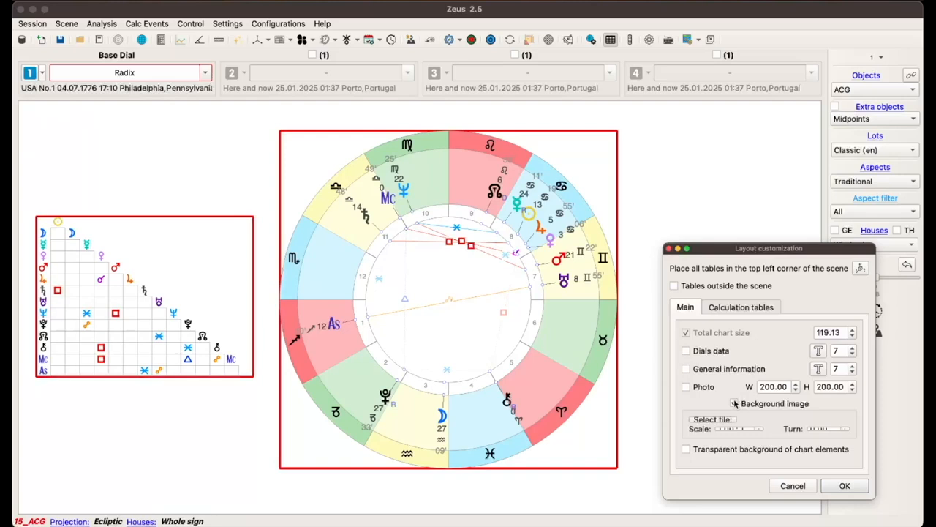
pyautogui.click(735, 404)
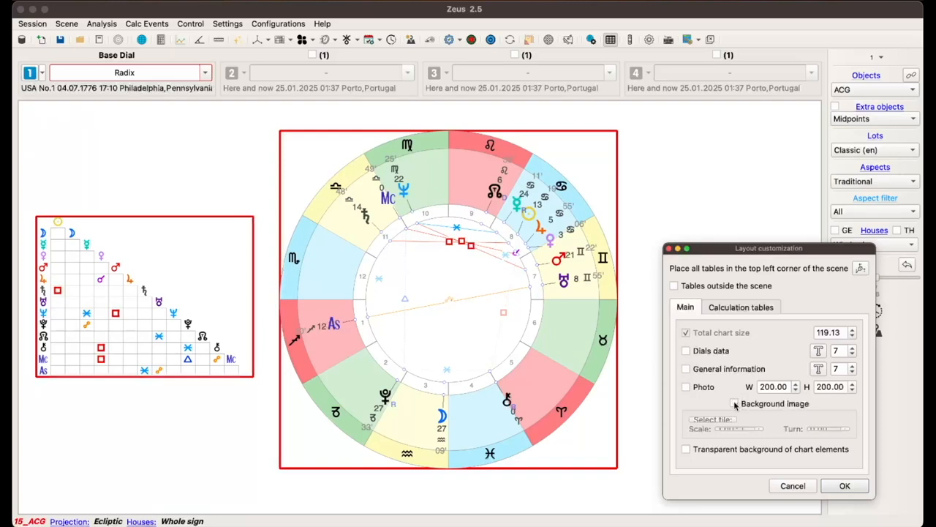
# Preview calculation tables such as Day and hour and Coordinates on the scene, leaving only the aspects grid enabled.
pyautogui.click(739, 309)
pyautogui.scroll(-1, 776, 356)
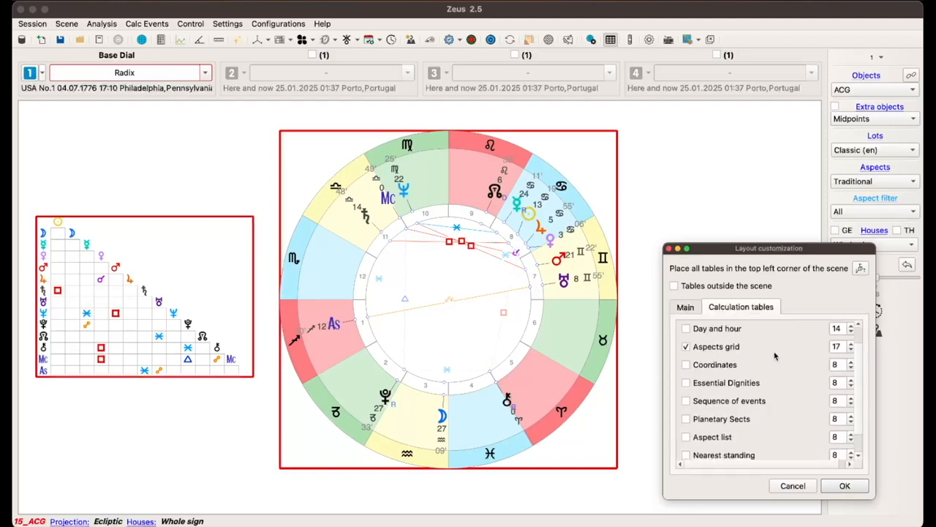
pyautogui.scroll(1, 753, 356)
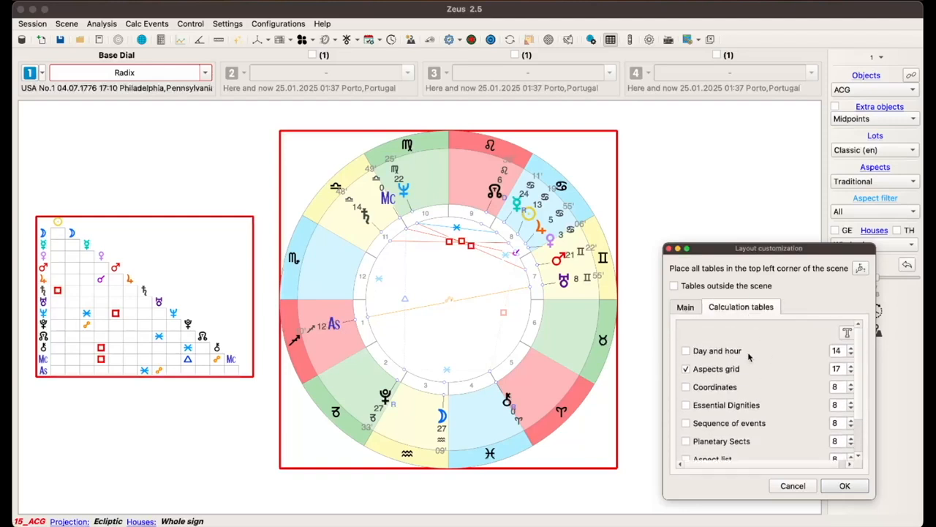
pyautogui.click(686, 352)
pyautogui.click(687, 352)
pyautogui.click(686, 387)
pyautogui.click(687, 387)
pyautogui.scroll(-2, 687, 403)
pyautogui.click(686, 410)
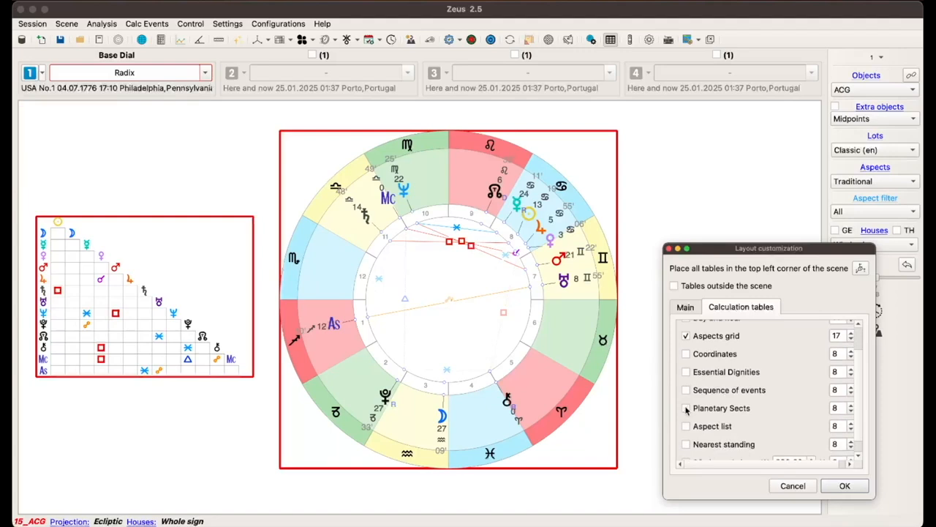
pyautogui.scroll(-2, 739, 369)
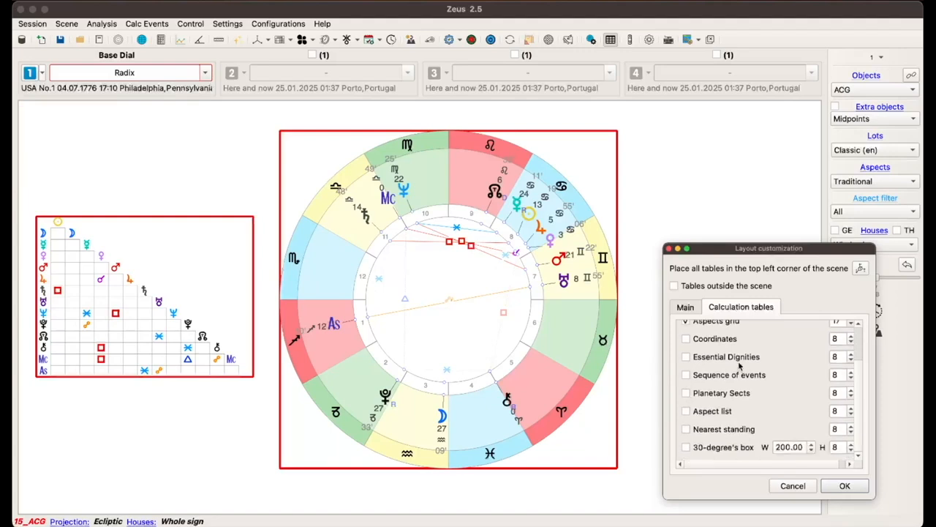
# Accept the layout customization.
pyautogui.click(844, 486)
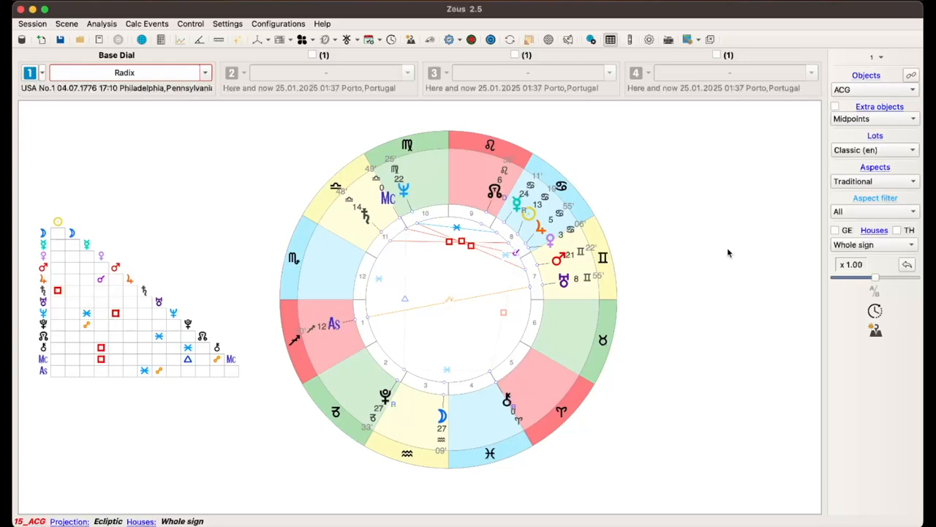
pyautogui.click(230, 25)
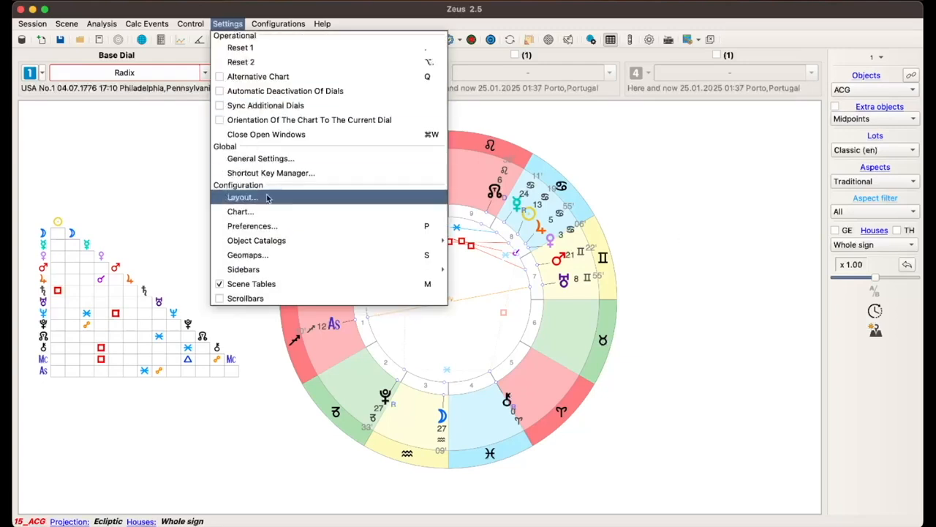
pyautogui.click(622, 212)
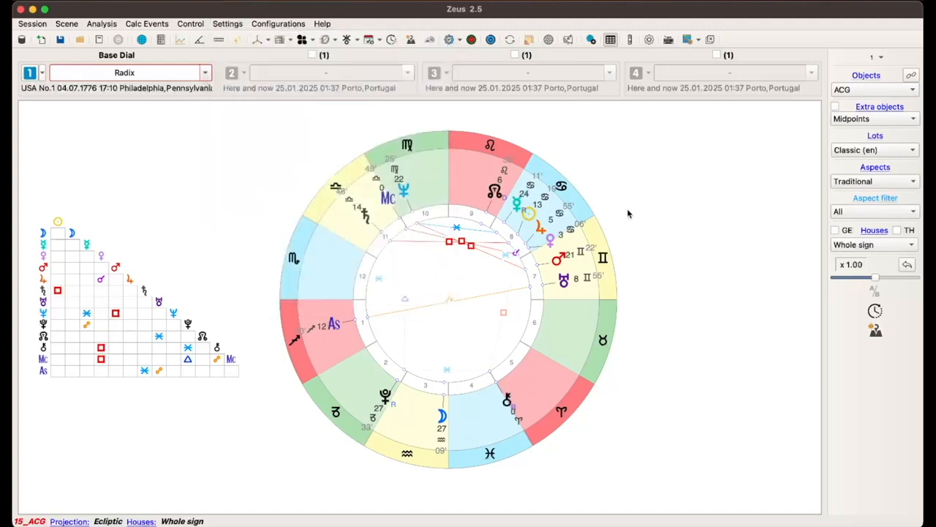
# Open the chart elements customization and go through the main chart's general settings to its dial settings.
pyautogui.rightClick(677, 210)
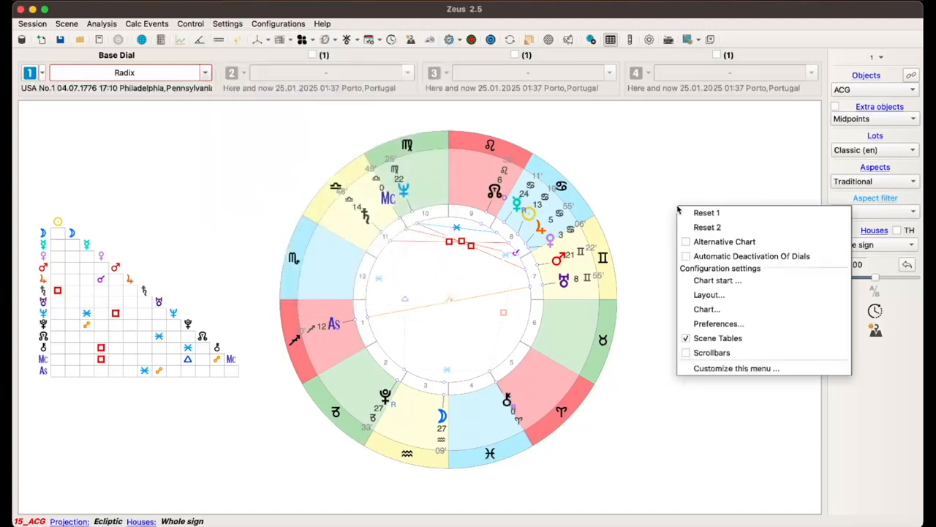
pyautogui.click(722, 308)
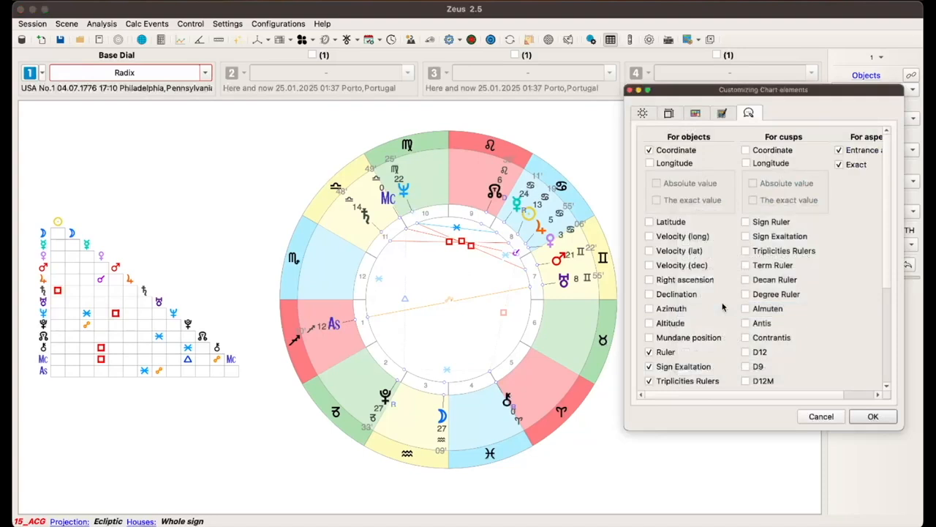
pyautogui.click(646, 114)
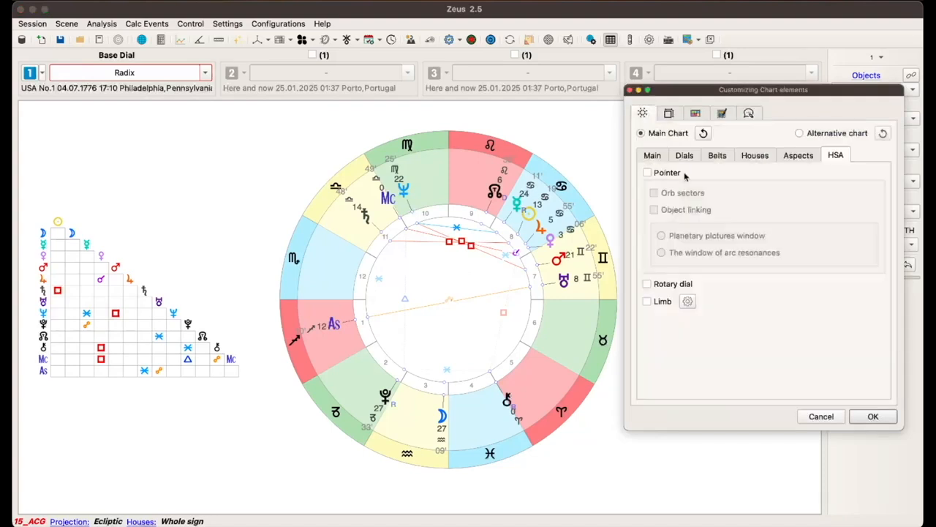
pyautogui.click(652, 156)
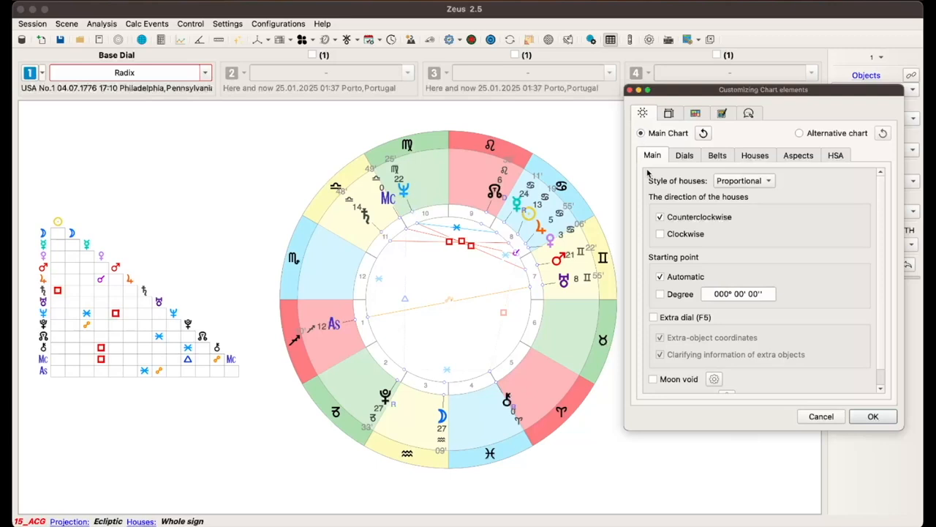
pyautogui.click(683, 157)
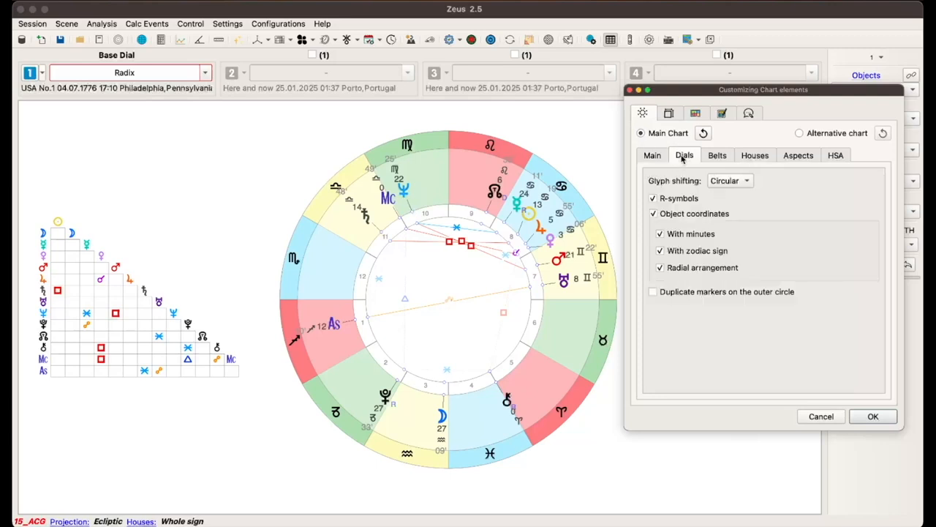
# Try showing object coordinates without minutes and without zodiac signs, restoring each dial option.
pyautogui.click(654, 199)
pyautogui.click(661, 234)
pyautogui.click(660, 234)
pyautogui.click(660, 234)
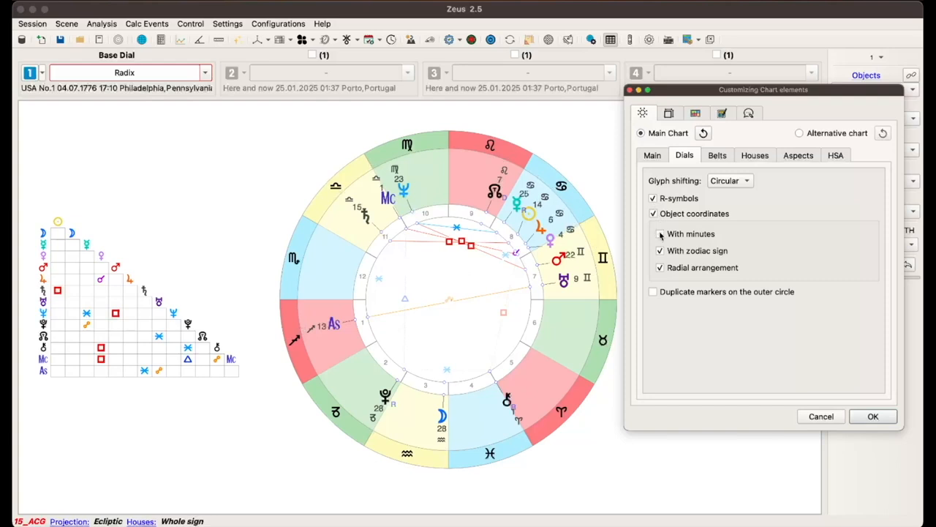
pyautogui.click(660, 234)
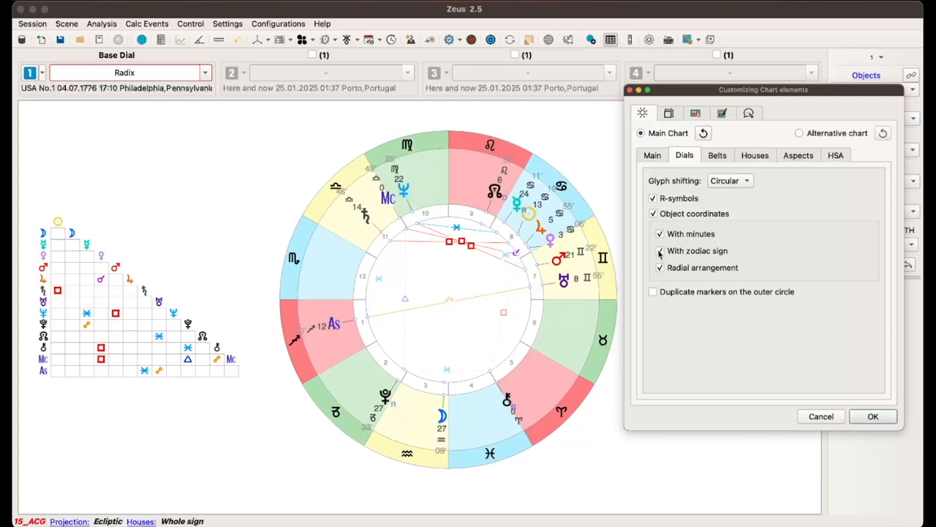
pyautogui.click(661, 251)
pyautogui.click(660, 251)
# Try Roman house numerals, the belt of decans and the belt of terms on the main chart, turning each off again.
pyautogui.click(718, 156)
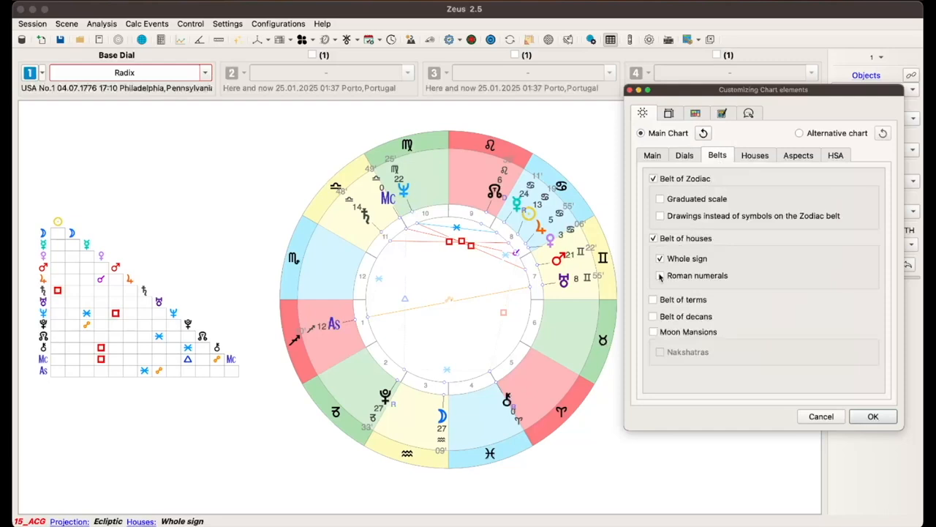
pyautogui.click(660, 275)
pyautogui.click(660, 276)
pyautogui.click(654, 316)
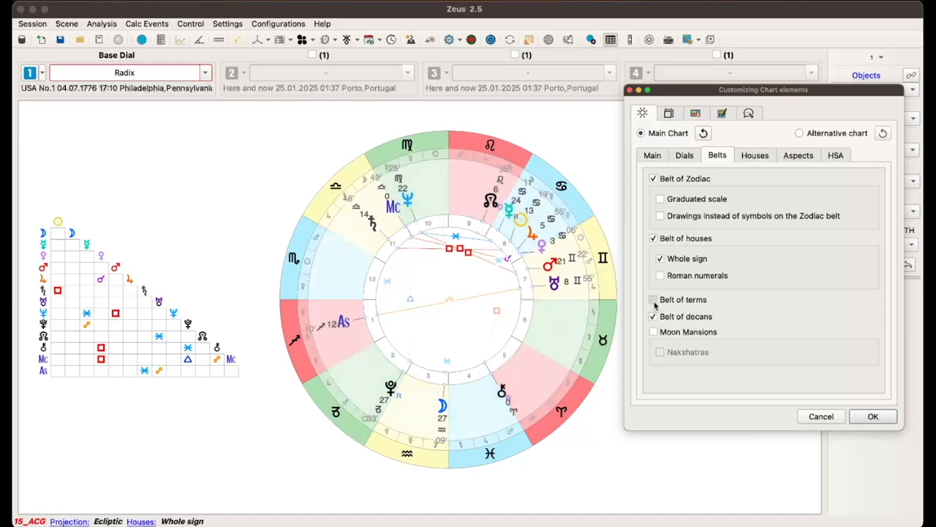
pyautogui.click(654, 300)
pyautogui.click(654, 300)
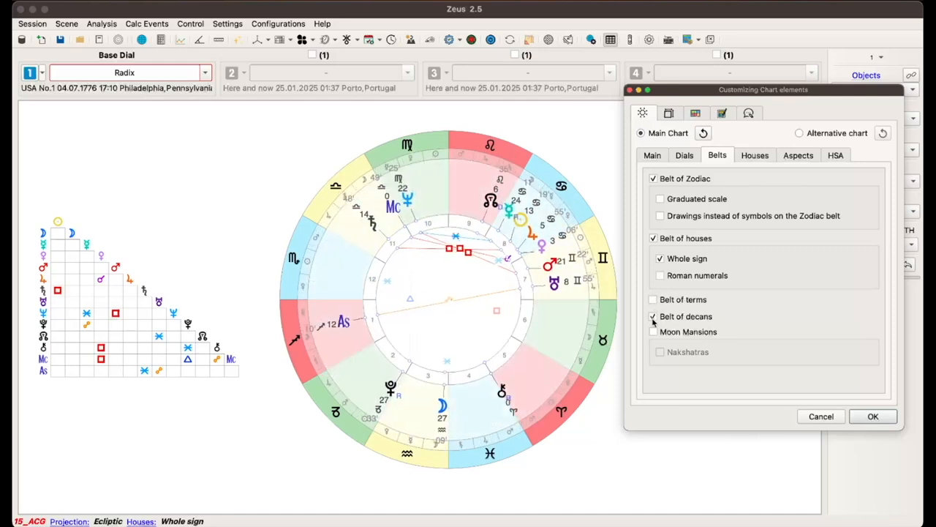
pyautogui.click(653, 317)
# Check the house settings and try hiding the aspect symbols on the main chart before showing them again.
pyautogui.click(753, 156)
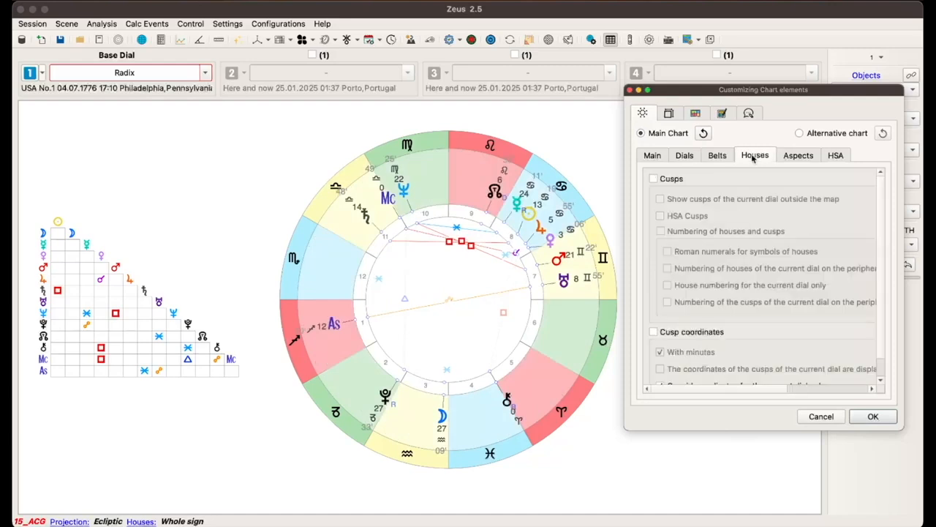
pyautogui.click(791, 156)
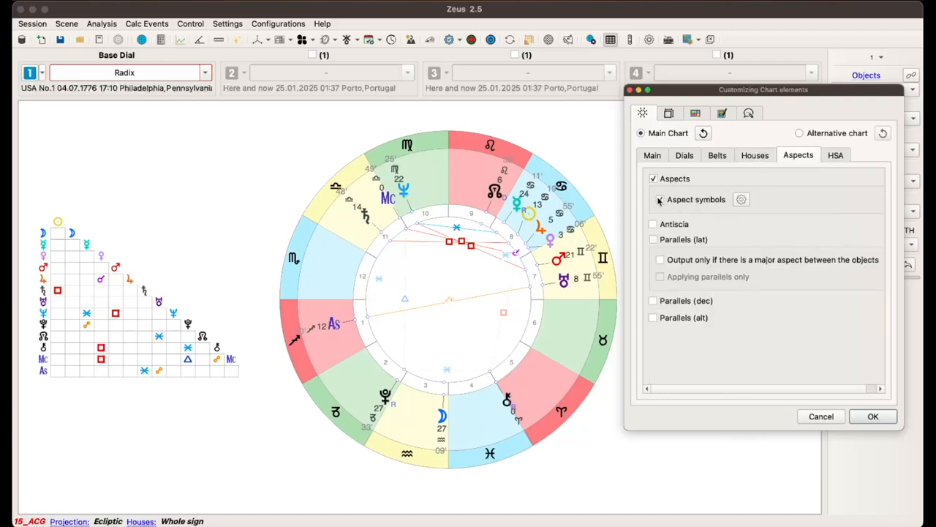
pyautogui.click(659, 200)
pyautogui.click(659, 200)
# Set the aspect thickness to 2 in the aspects display options.
pyautogui.click(740, 199)
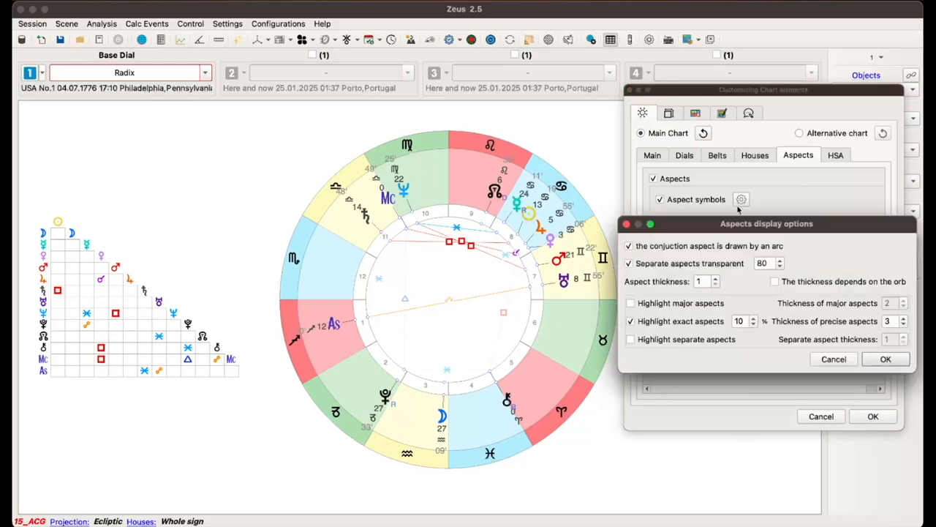
pyautogui.click(715, 279)
pyautogui.click(715, 279)
pyautogui.click(715, 280)
pyautogui.click(715, 279)
pyautogui.click(716, 285)
pyautogui.click(715, 286)
pyautogui.click(716, 286)
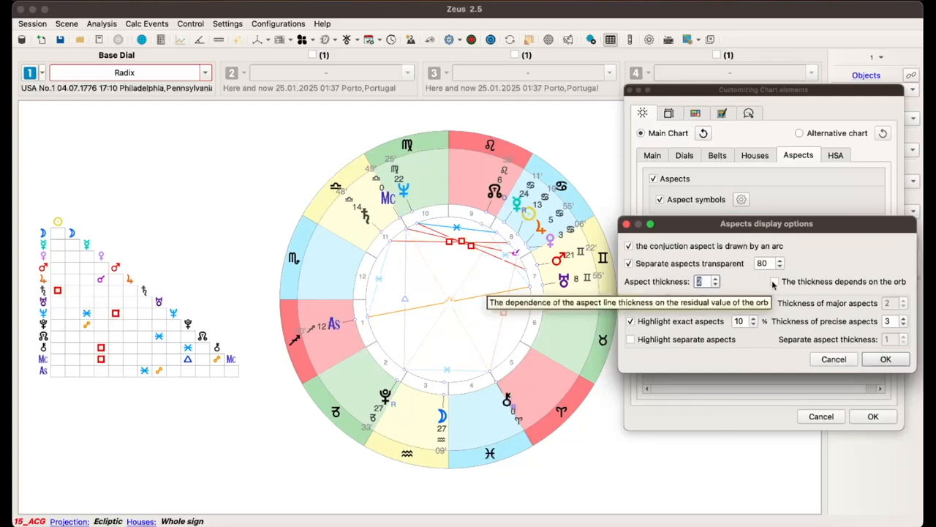
# Try orb-dependent line thickness and a thicker line for precise aspects, restoring both options.
pyautogui.click(774, 283)
pyautogui.click(774, 282)
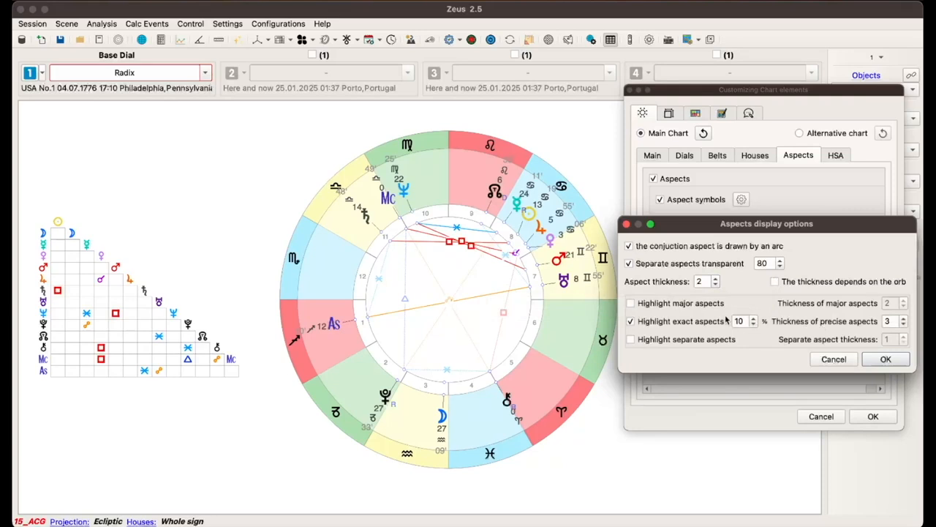
pyautogui.click(903, 319)
pyautogui.click(904, 325)
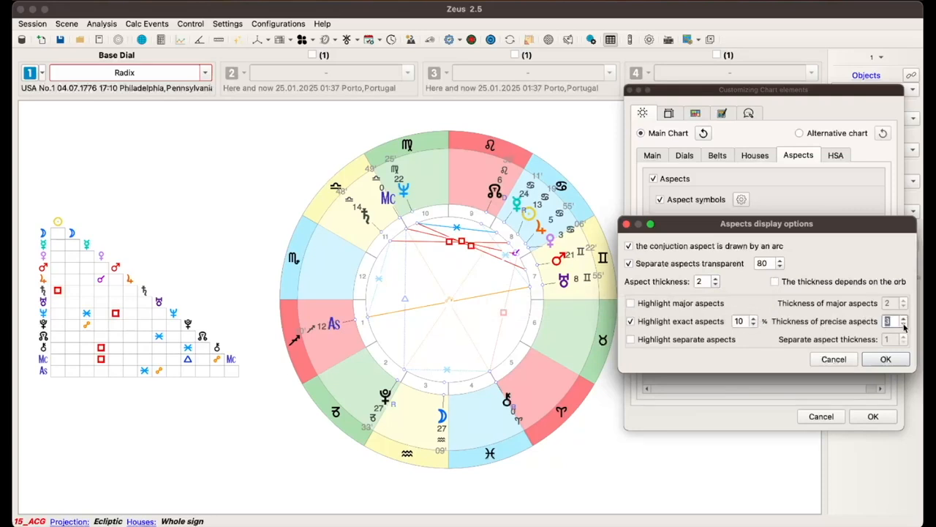
# Accept the aspects display options and open the main chart's HSA settings.
pyautogui.click(882, 359)
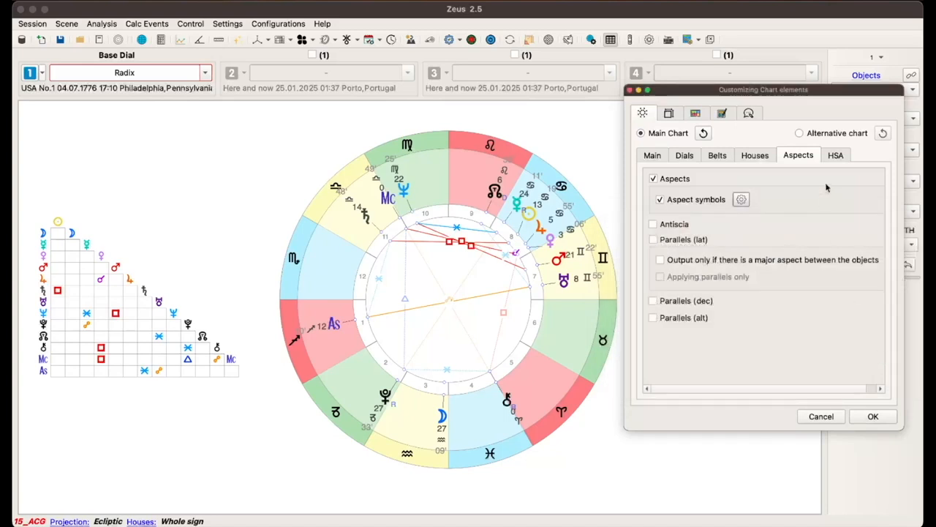
pyautogui.click(837, 157)
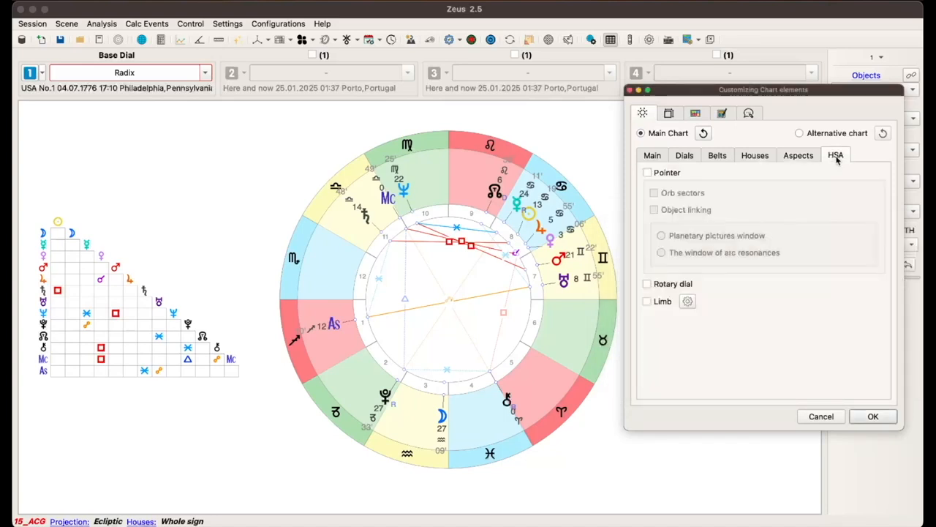
# Set the chart's Objects size to 22 in the object size settings.
pyautogui.click(668, 113)
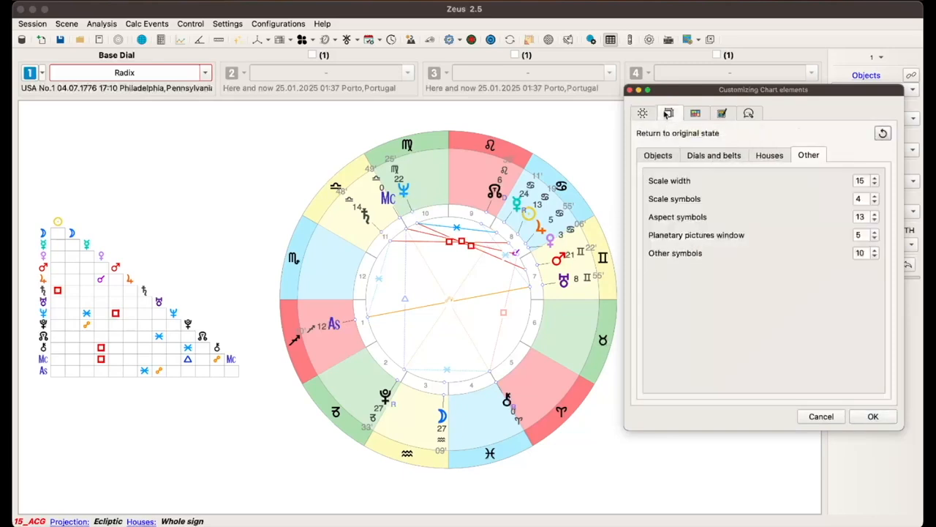
pyautogui.click(667, 155)
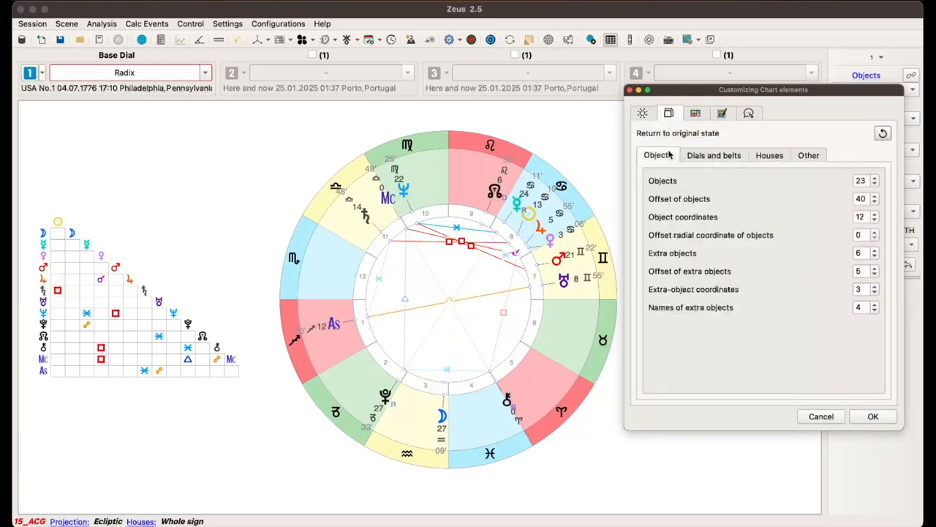
pyautogui.click(875, 184)
pyautogui.click(874, 184)
pyautogui.click(875, 184)
pyautogui.click(875, 185)
pyautogui.click(876, 180)
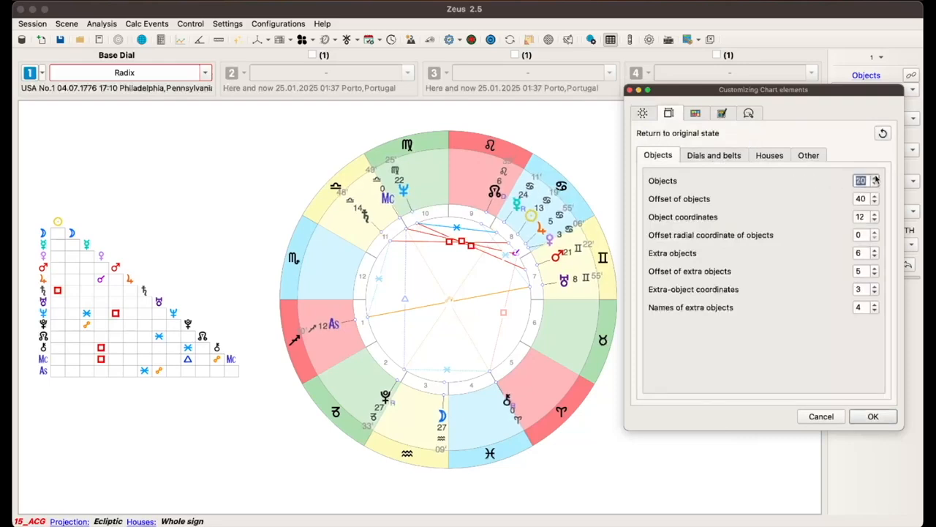
pyautogui.click(876, 180)
pyautogui.click(876, 180)
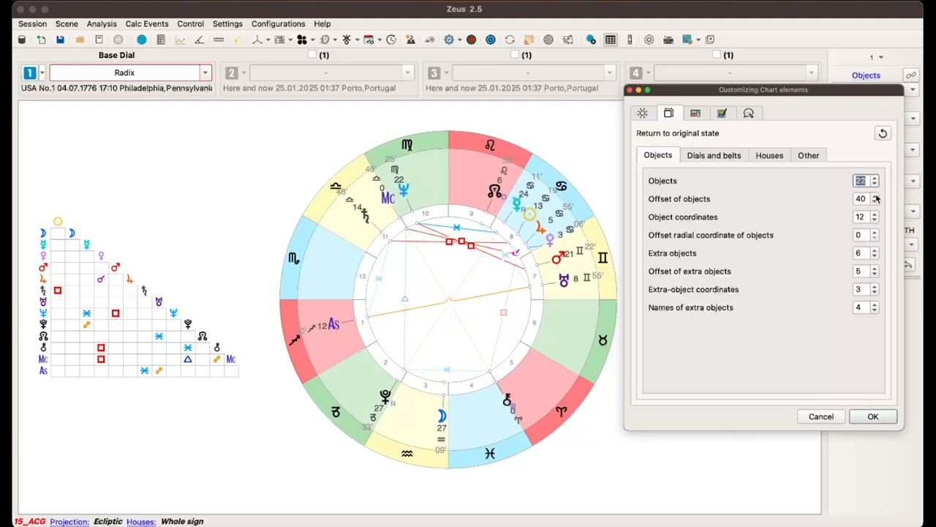
# Set the offset of objects to 39 and adjust the size of the object coordinates.
pyautogui.click(875, 201)
pyautogui.click(876, 201)
pyautogui.click(875, 201)
pyautogui.click(875, 201)
pyautogui.click(876, 196)
pyautogui.click(876, 196)
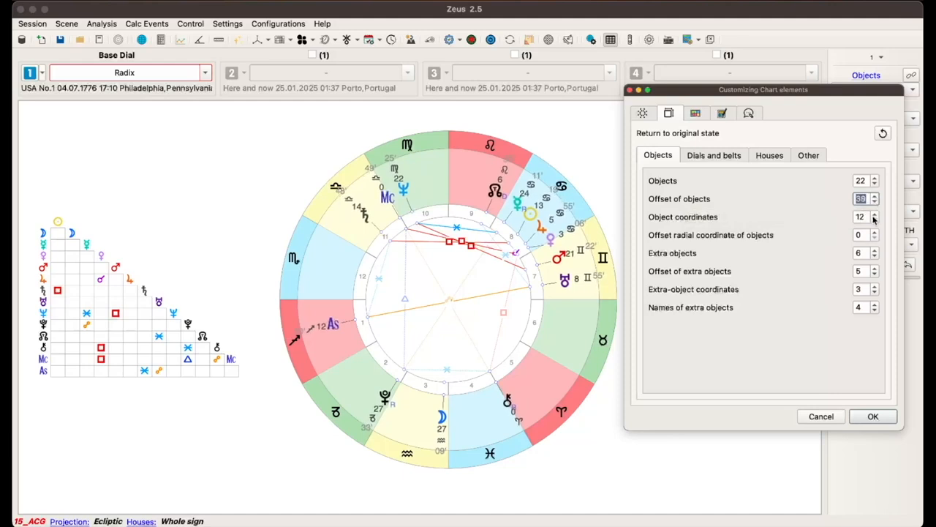
pyautogui.click(874, 219)
pyautogui.click(875, 218)
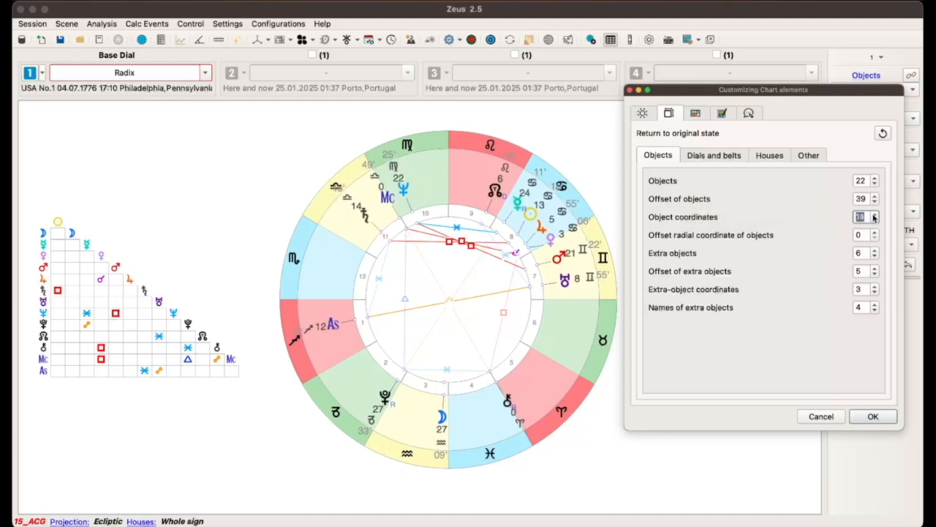
# Check the size settings for dials and belts, houses, and other chart elements.
pyautogui.click(715, 155)
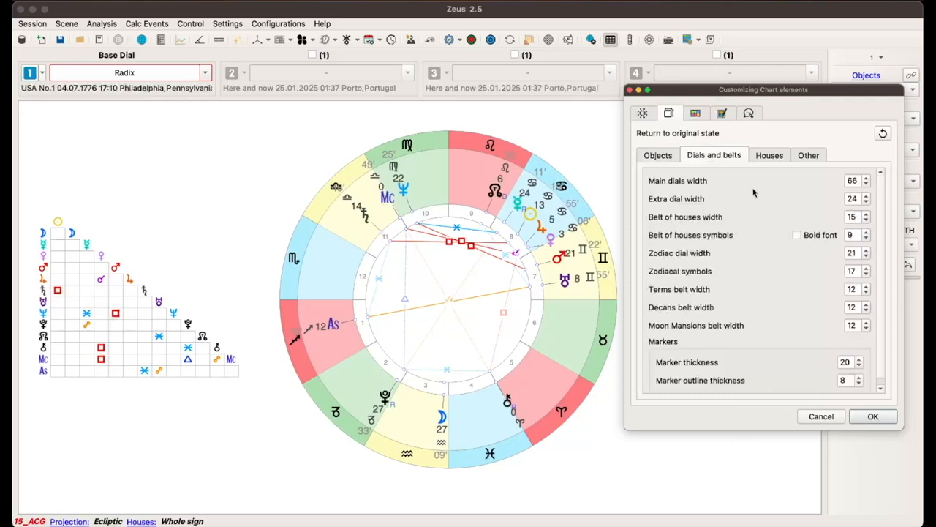
pyautogui.scroll(-1, 754, 192)
pyautogui.scroll(1, 753, 192)
pyautogui.click(767, 156)
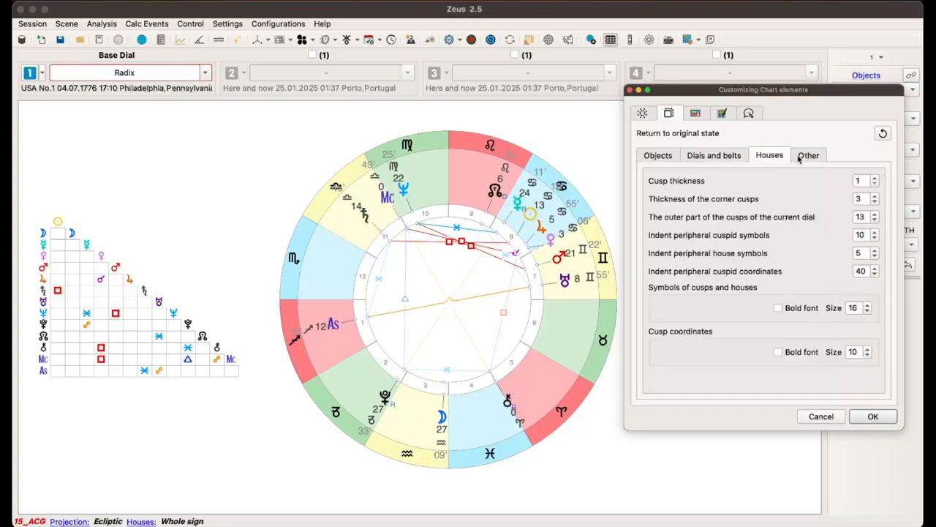
pyautogui.click(801, 157)
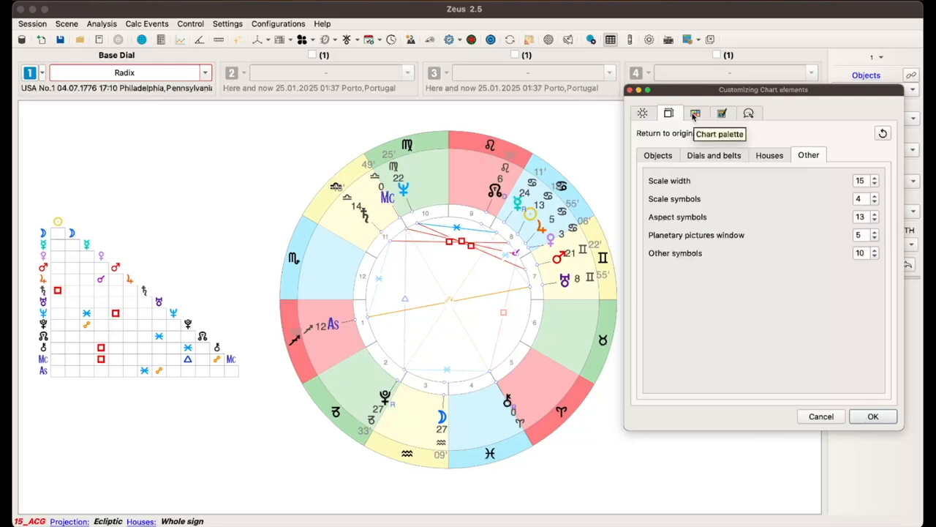
# Try the 09_Pastel, 07_Dark, 05_Beige and 04_Gentle chart palette sets before returning to 03_Transparent.
pyautogui.click(695, 114)
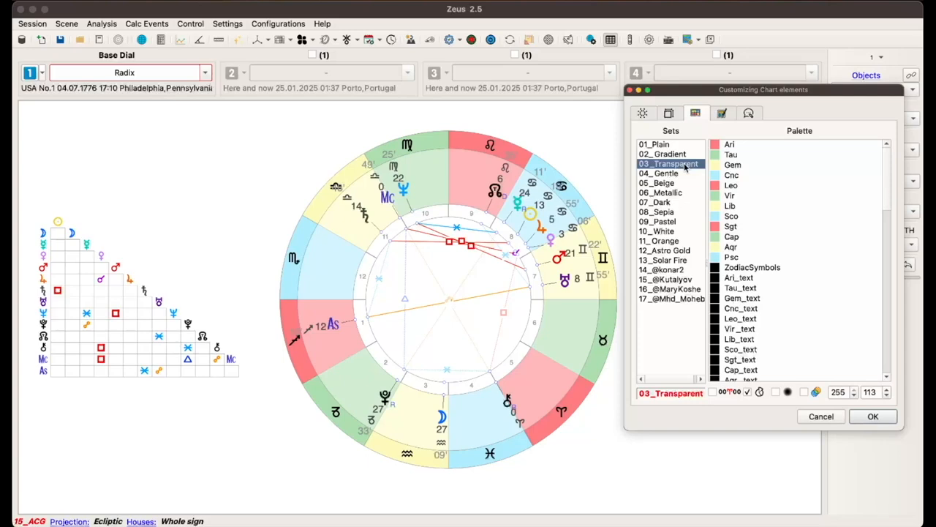
pyautogui.click(669, 222)
pyautogui.click(668, 203)
pyautogui.click(669, 184)
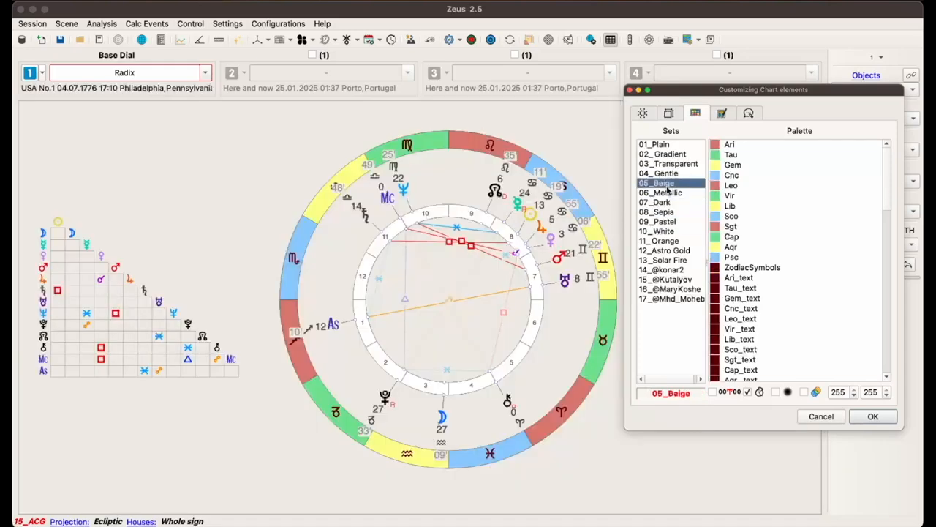
pyautogui.click(671, 174)
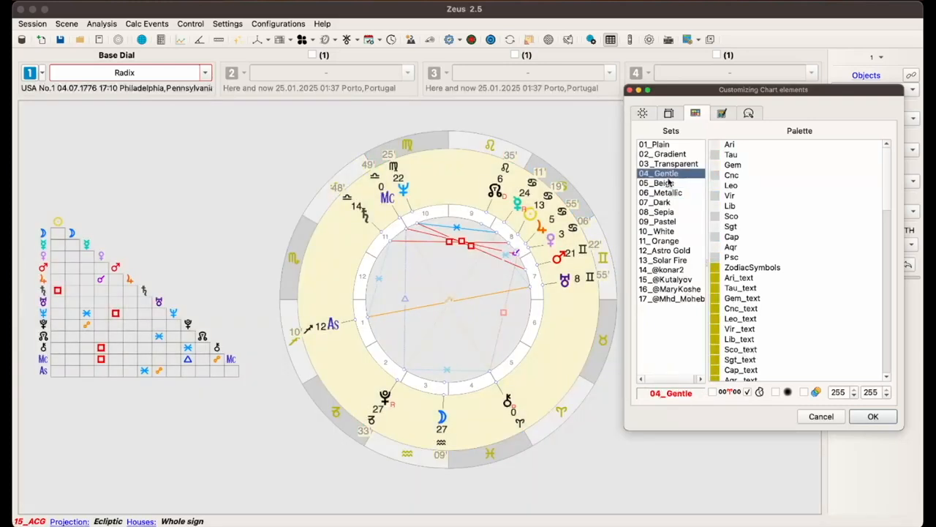
pyautogui.click(669, 166)
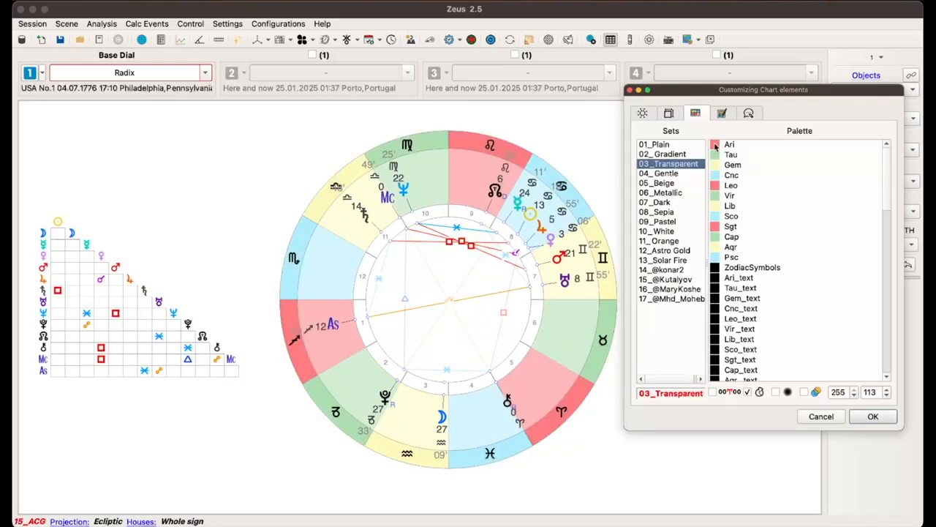
# Try a pink color for the Ari palette entry, look through the other color pickers, and cancel the change.
pyautogui.doubleClick(715, 147)
pyautogui.moveTo(199, 324)
pyautogui.mouseDown()
pyautogui.moveTo(211, 324)
pyautogui.moveTo(214, 305)
pyautogui.moveTo(206, 331)
pyautogui.mouseUp()
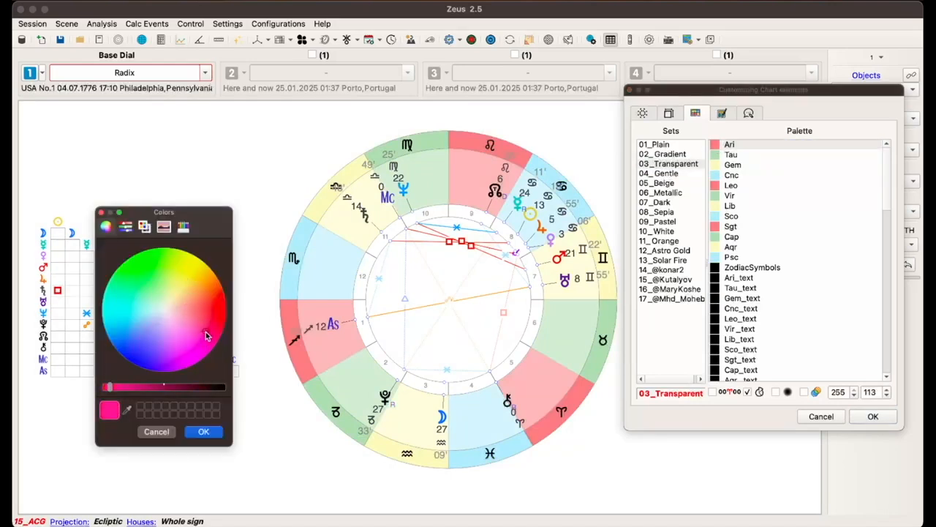
pyautogui.click(125, 227)
pyautogui.click(144, 226)
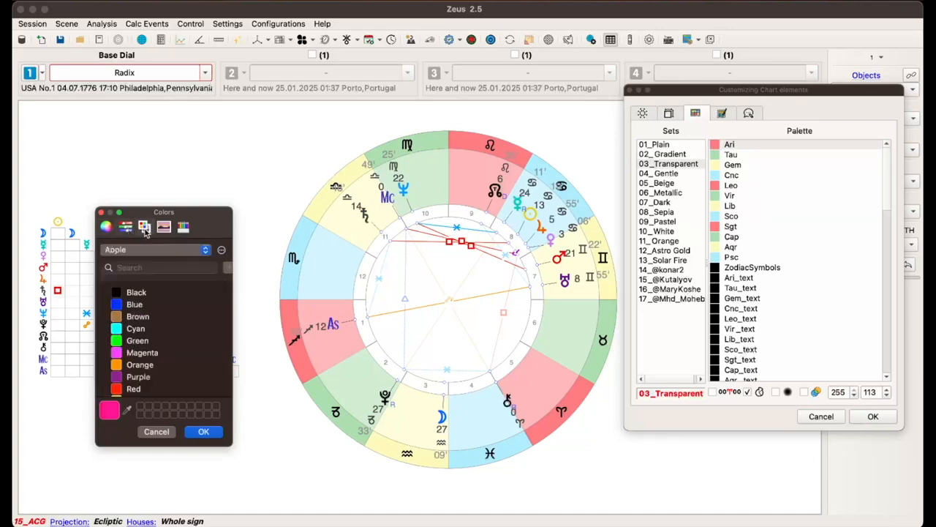
pyautogui.click(163, 228)
pyautogui.click(185, 229)
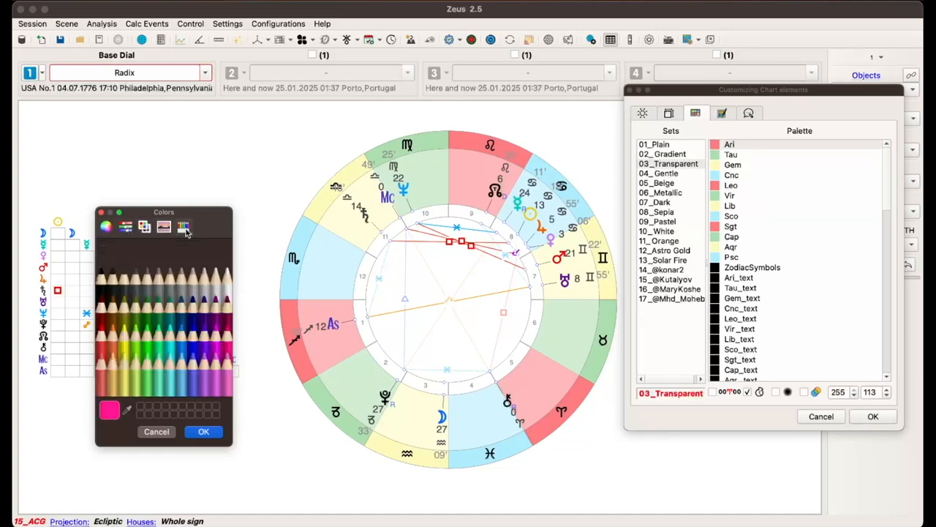
pyautogui.click(154, 432)
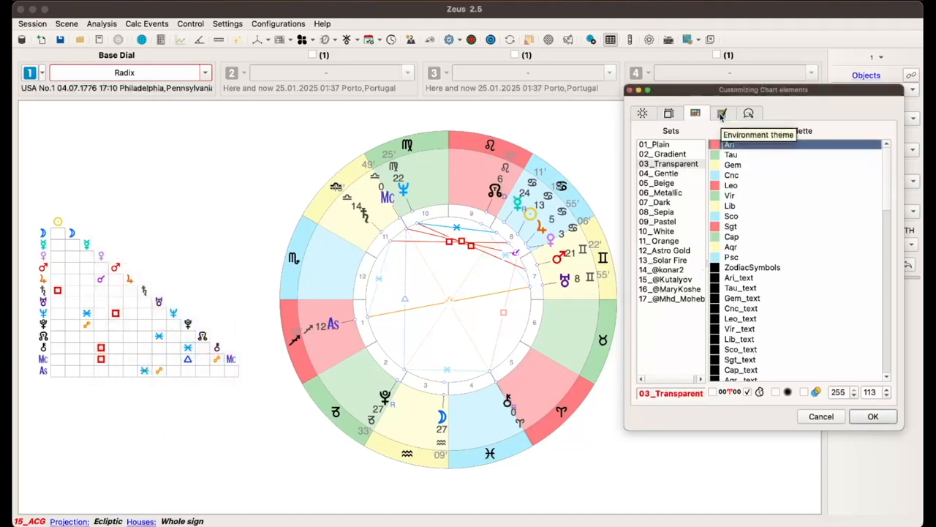
# Try the Black interface theme and restore the default theme.
pyautogui.click(722, 115)
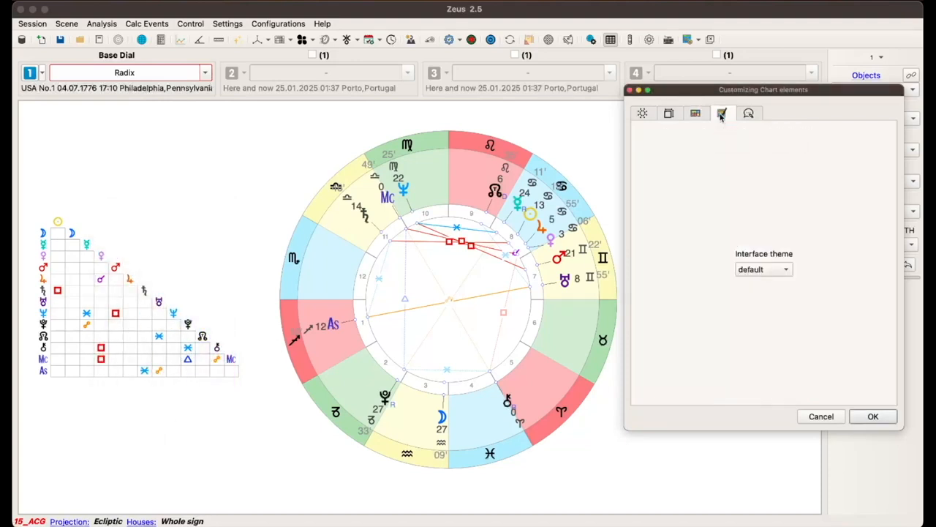
pyautogui.click(770, 269)
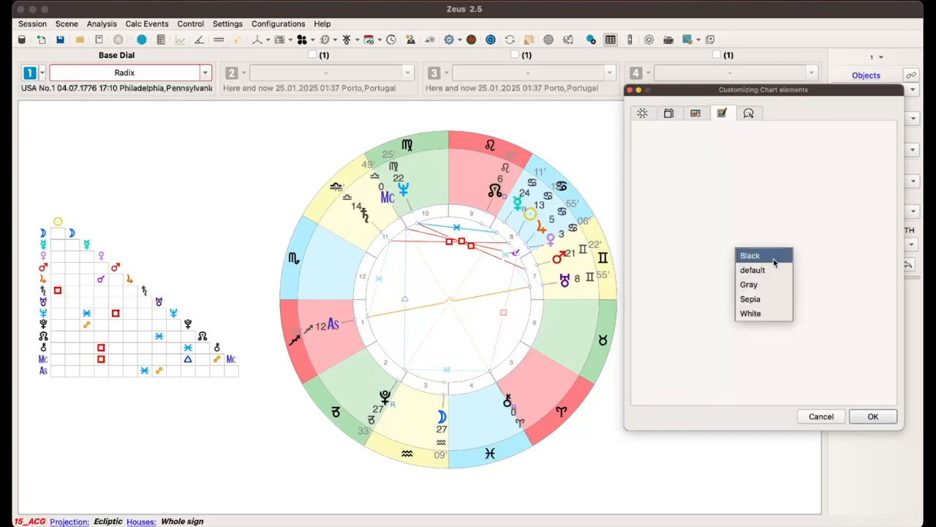
pyautogui.click(751, 255)
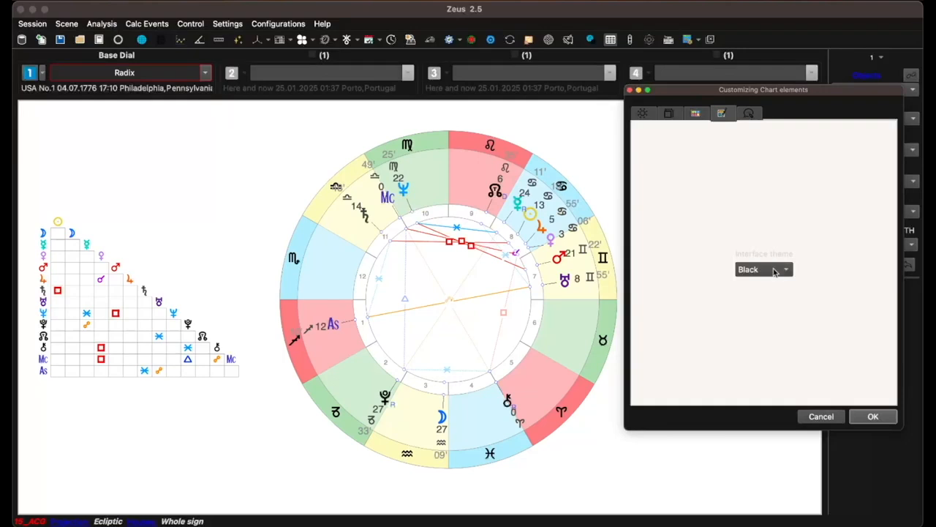
pyautogui.click(777, 269)
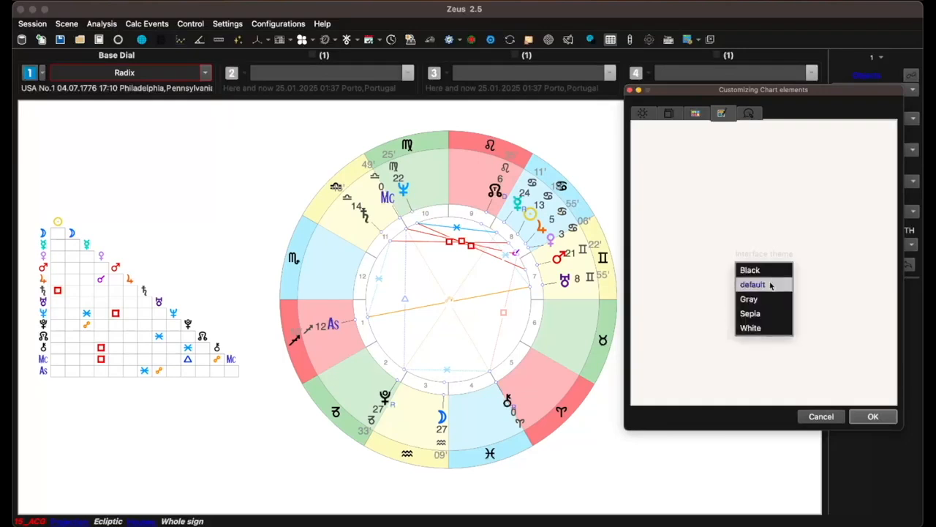
pyautogui.click(770, 285)
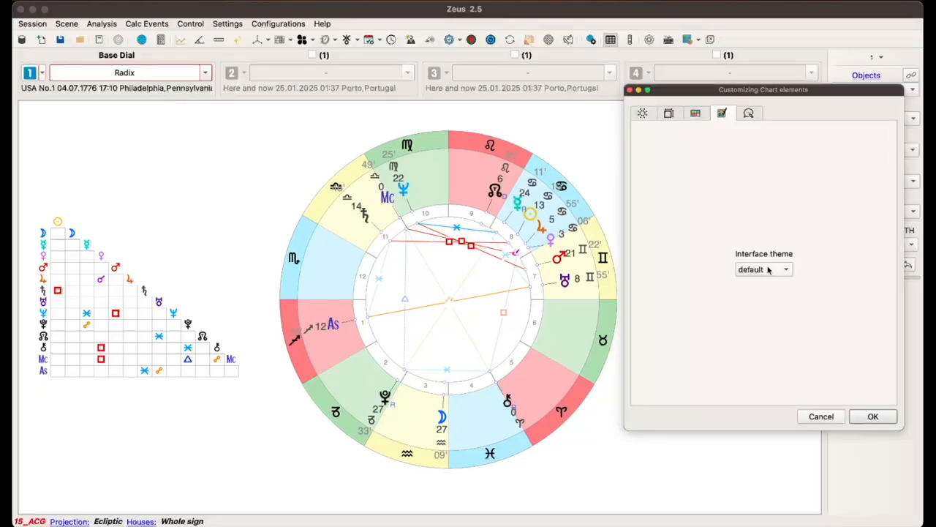
# Compare the tooltip content options with Neptune's tooltip on the chart and accept the chart element settings.
pyautogui.click(748, 113)
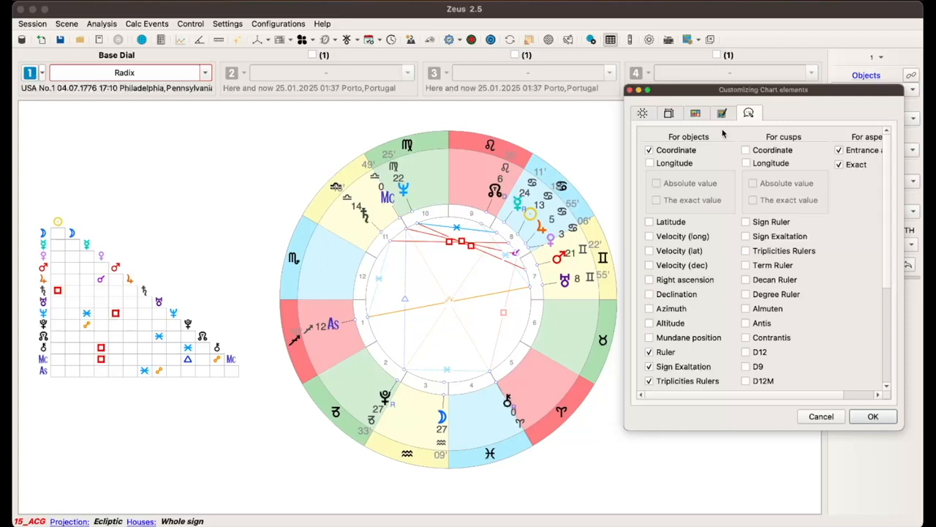
pyautogui.moveTo(402, 192)
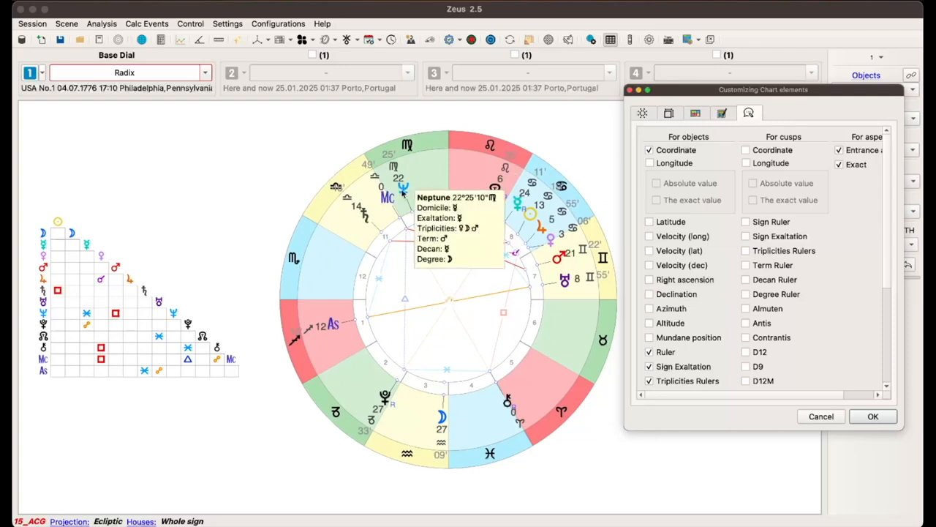
pyautogui.moveTo(406, 290)
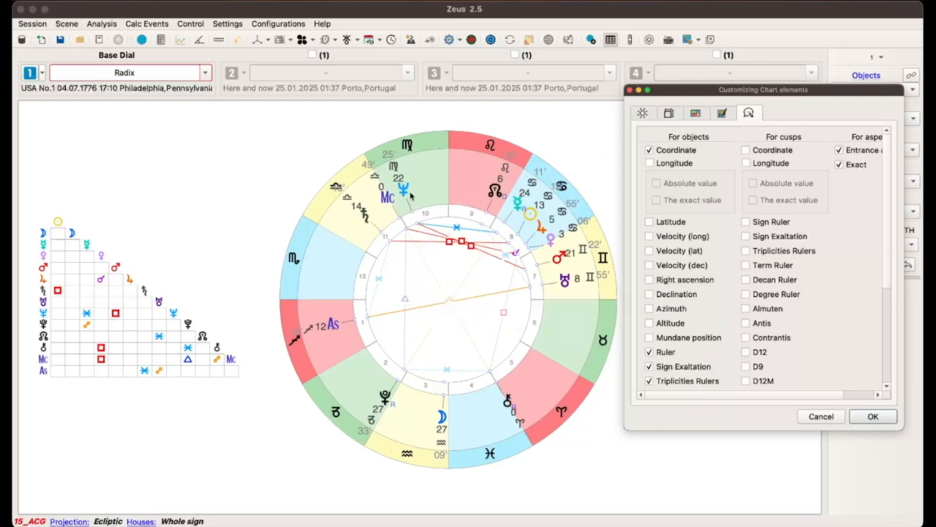
pyautogui.moveTo(404, 188)
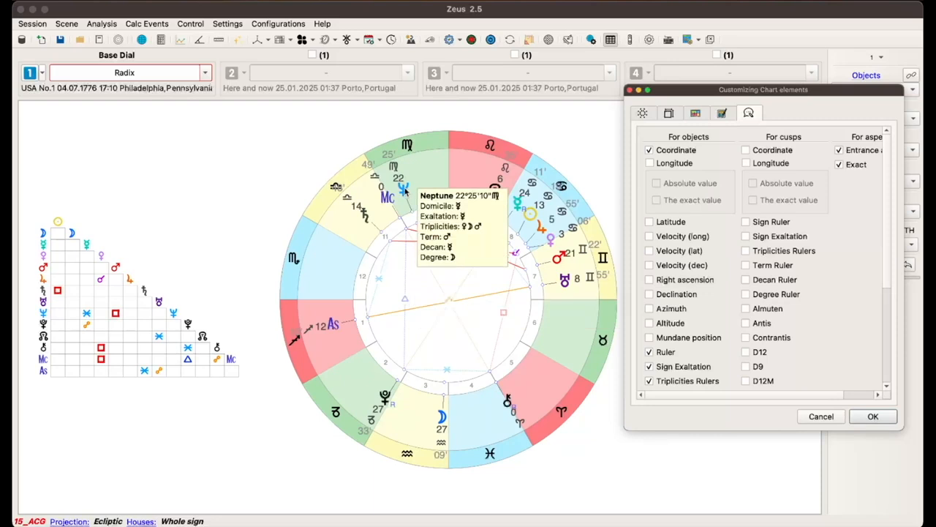
pyautogui.scroll(-4, 699, 280)
pyautogui.scroll(4, 699, 279)
pyautogui.press('Return')
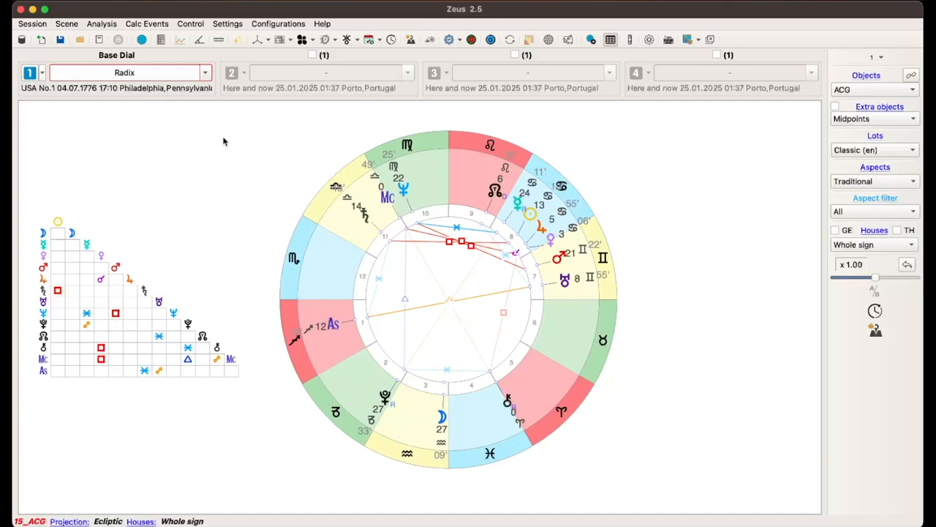
# Open the configuration preferences and check the coordinate system options.
pyautogui.click(226, 24)
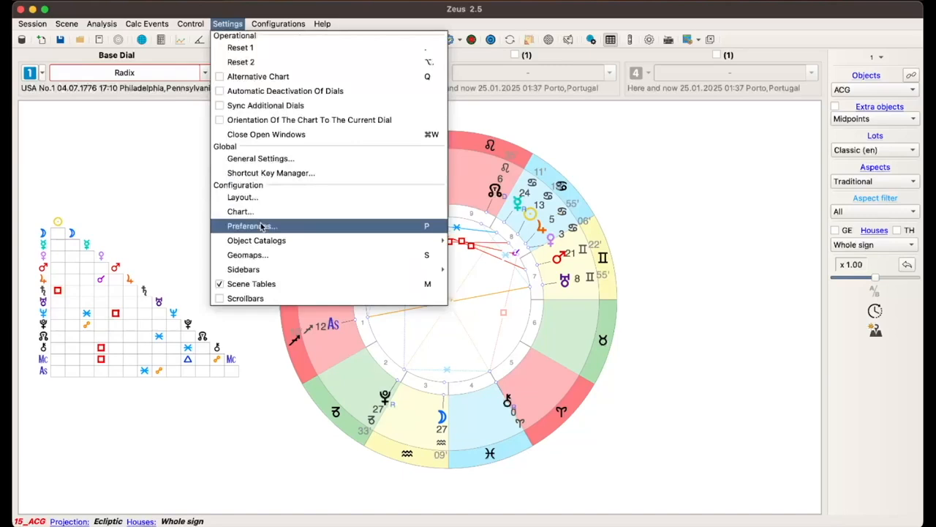
pyautogui.press('Escape')
pyautogui.rightClick(675, 182)
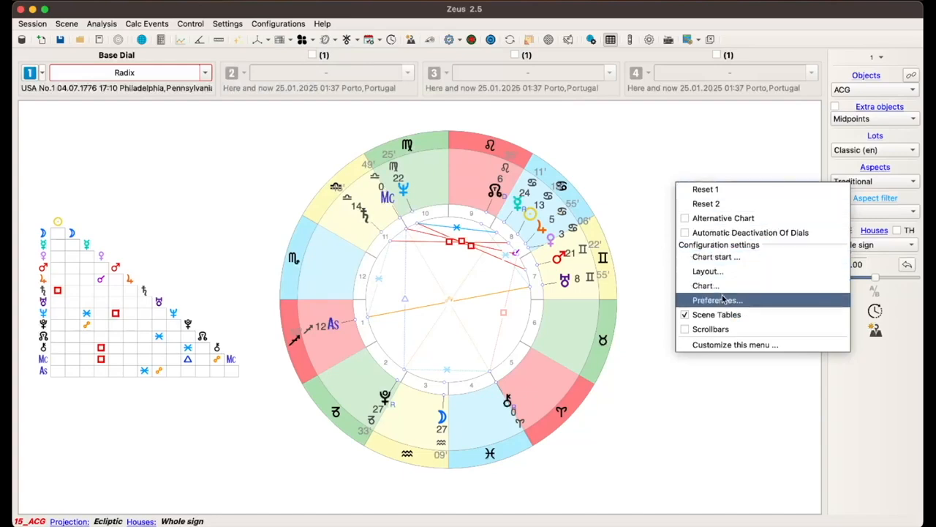
pyautogui.click(742, 396)
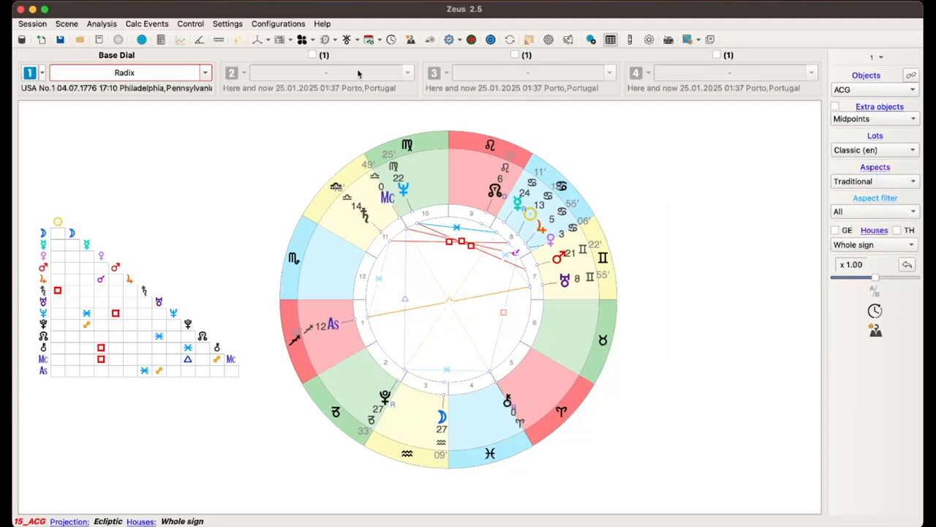
pyautogui.rightClick(667, 187)
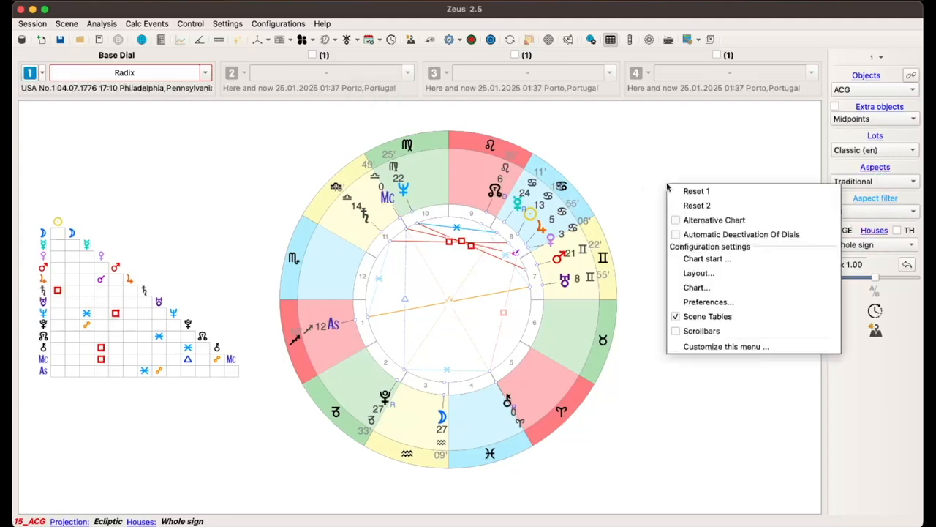
pyautogui.click(711, 302)
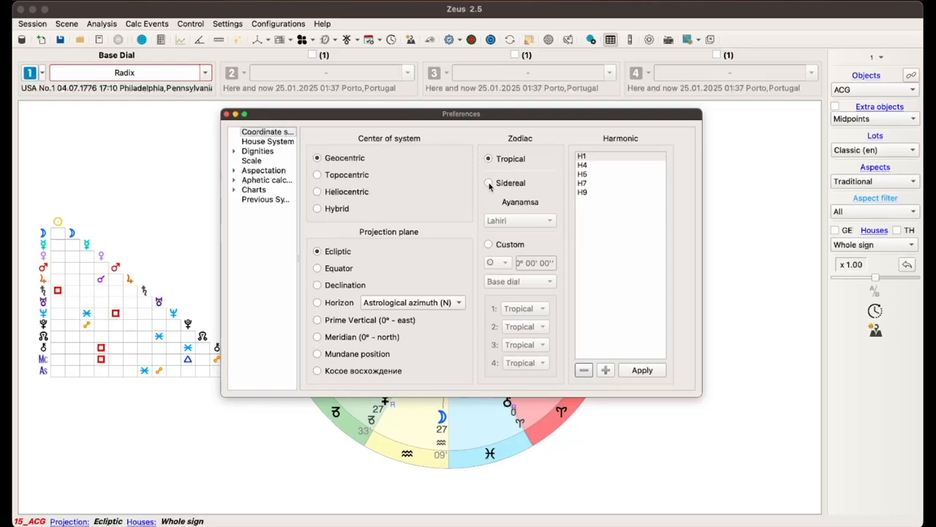
# Check which house systems are available for the chart in the House System preferences.
pyautogui.click(271, 141)
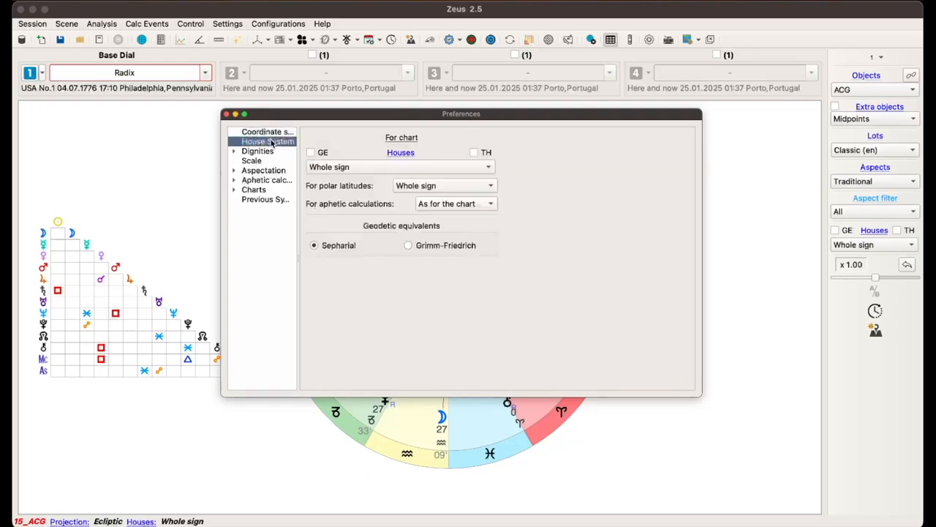
pyautogui.click(475, 172)
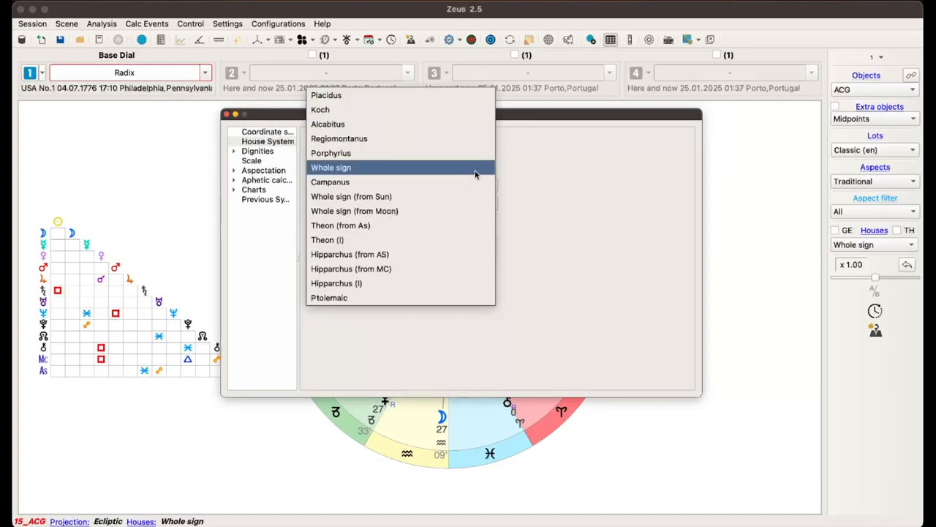
pyautogui.click(529, 167)
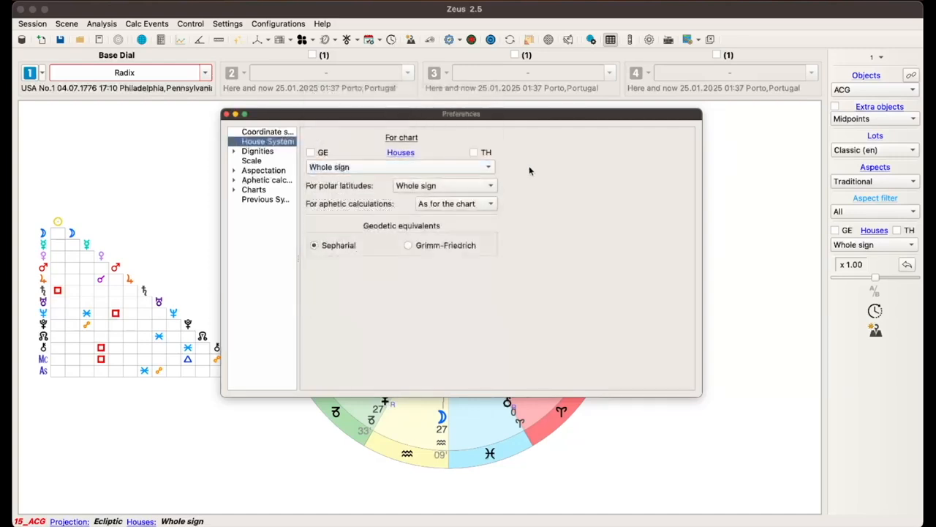
# Check the sign rulers and exaltations in the Dignities preferences, including the choice of first ruler for Aquarius.
pyautogui.click(235, 152)
pyautogui.click(267, 162)
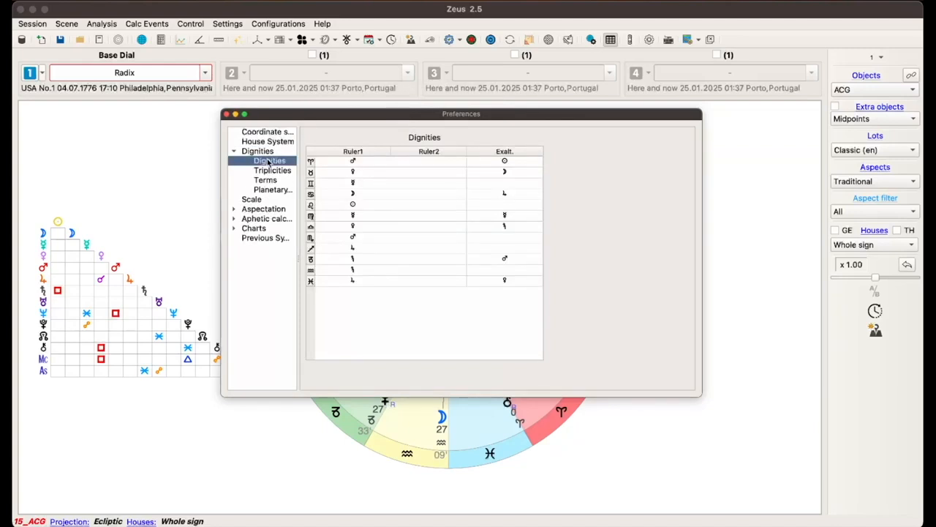
pyautogui.click(362, 270)
pyautogui.click(364, 269)
pyautogui.click(369, 269)
pyautogui.click(369, 272)
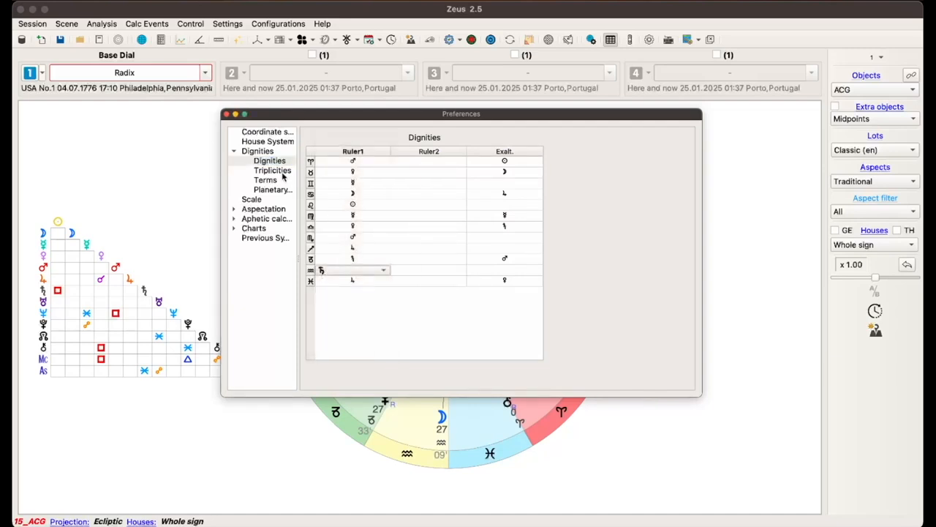
# Review the Triplicities, Terms and Scale preferences.
pyautogui.click(283, 172)
pyautogui.click(268, 180)
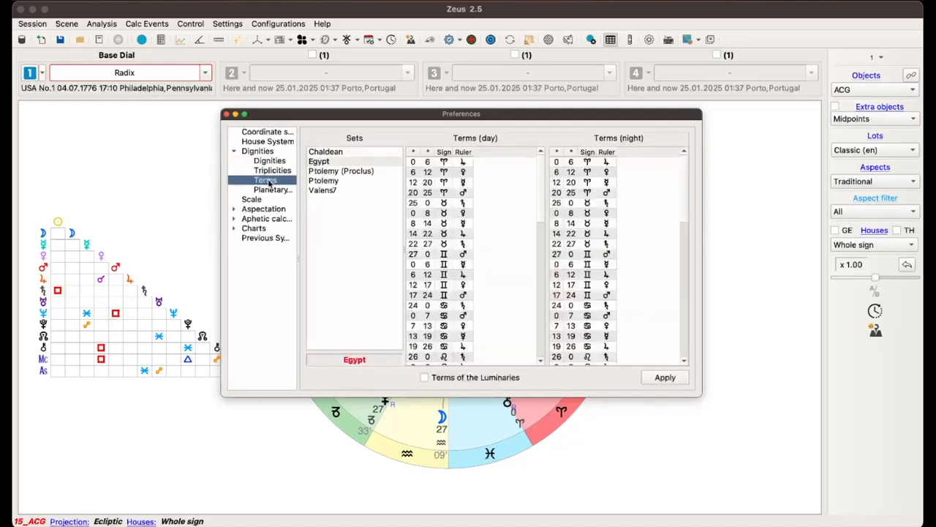
pyautogui.click(252, 202)
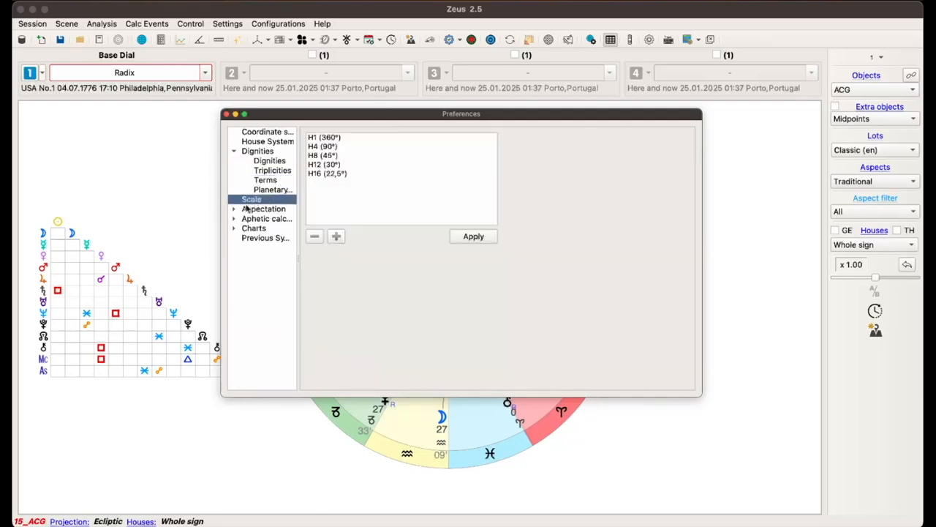
# Review the Aspectation preferences, including the participating objects and the aspect sets available for the radix.
pyautogui.click(234, 209)
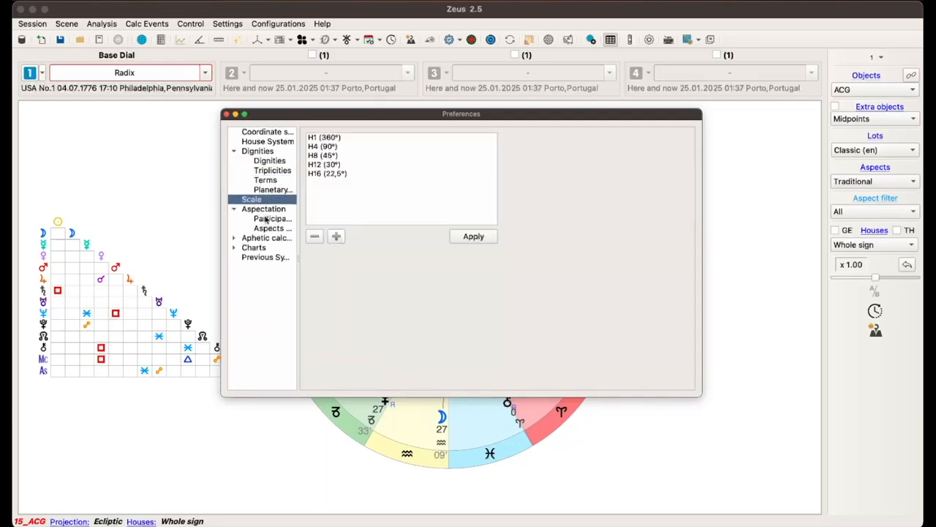
pyautogui.click(268, 220)
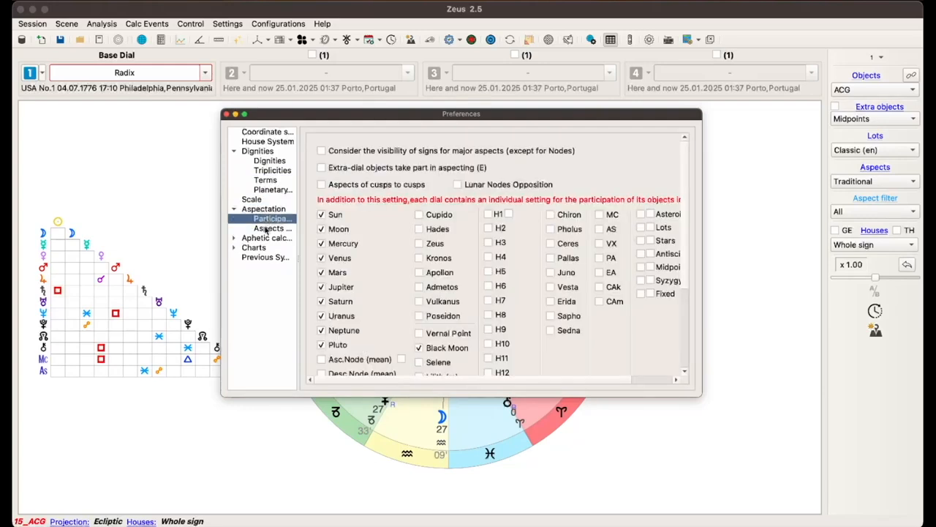
pyautogui.click(266, 229)
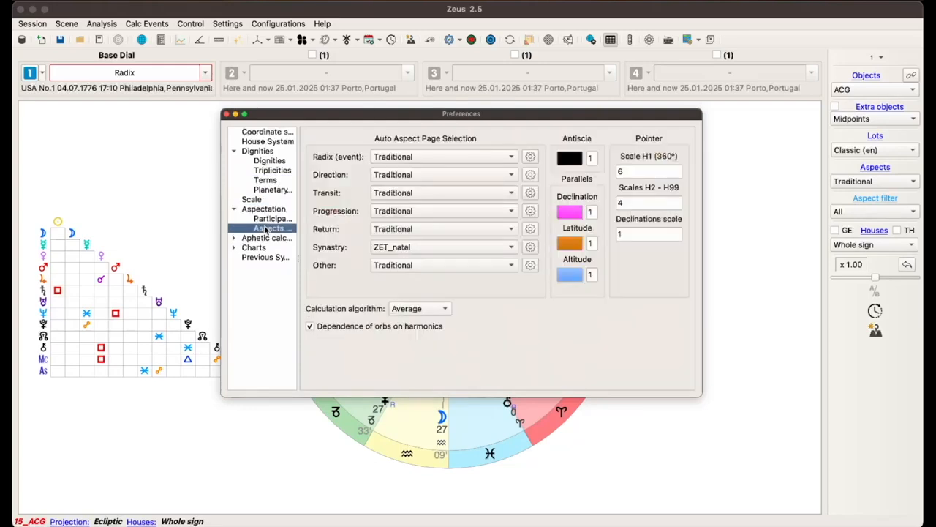
pyautogui.click(505, 158)
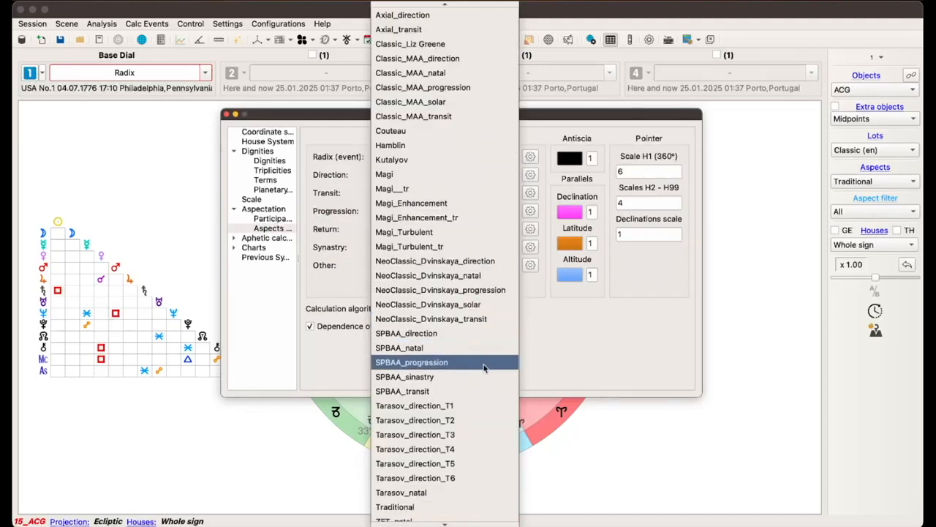
pyautogui.click(535, 344)
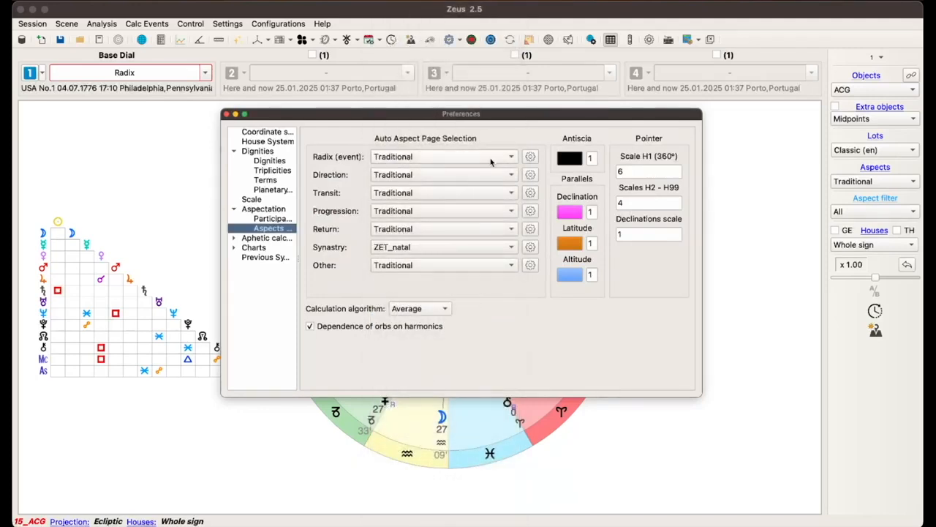
# Set the conjunction orbs of the Sun and Moon to 5 in the Traditional aspect set and close the preferences.
pyautogui.click(531, 158)
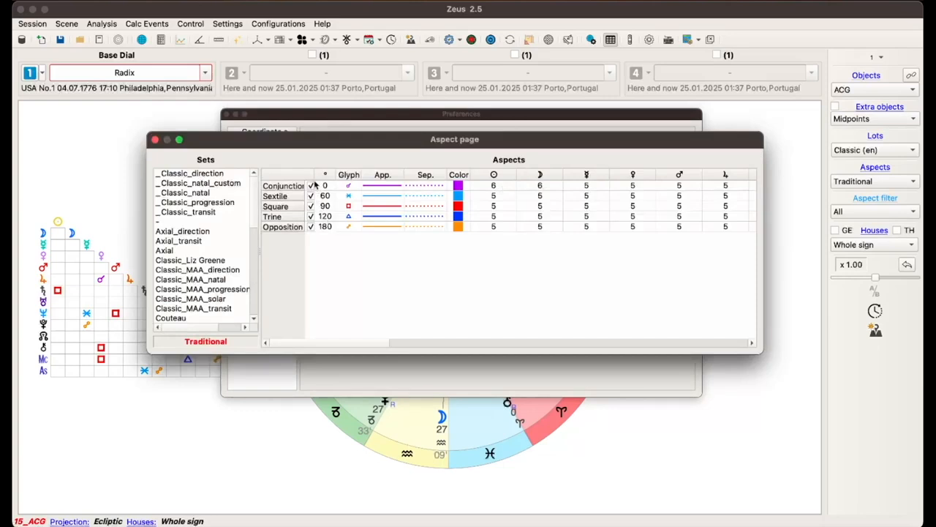
pyautogui.click(459, 187)
pyautogui.click(494, 187)
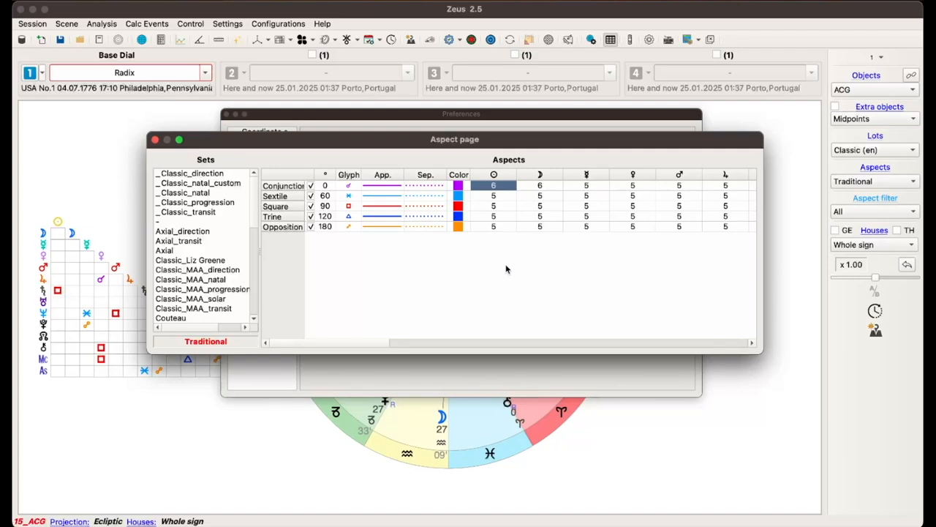
pyautogui.write('5')
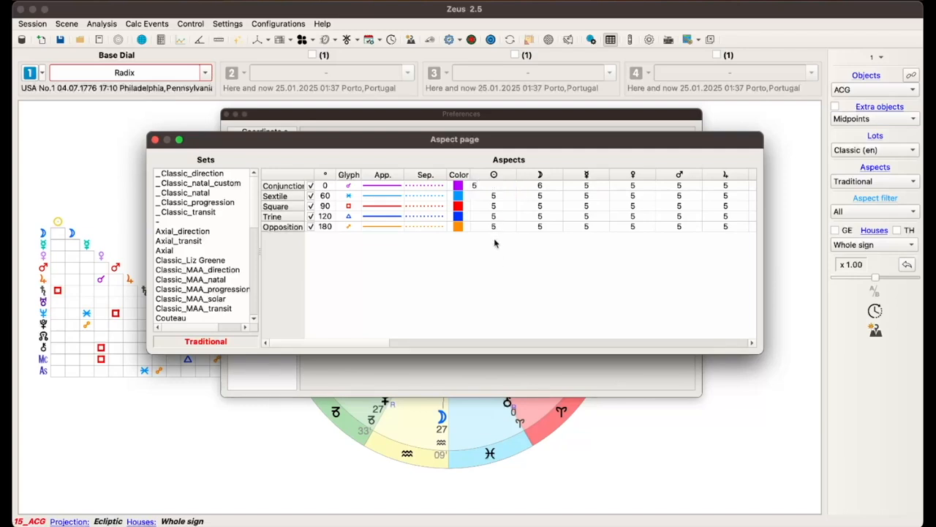
pyautogui.press('Return')
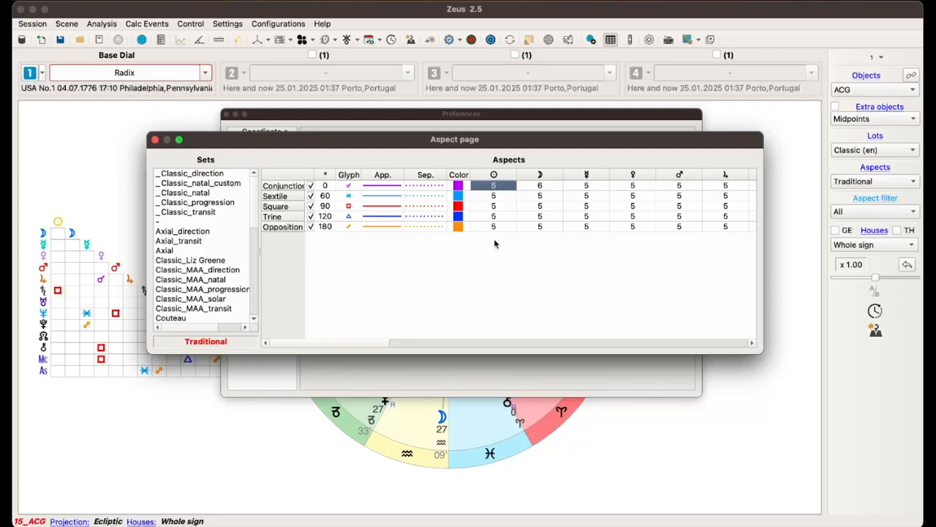
pyautogui.click(539, 186)
pyautogui.write('5')
pyautogui.press('Return')
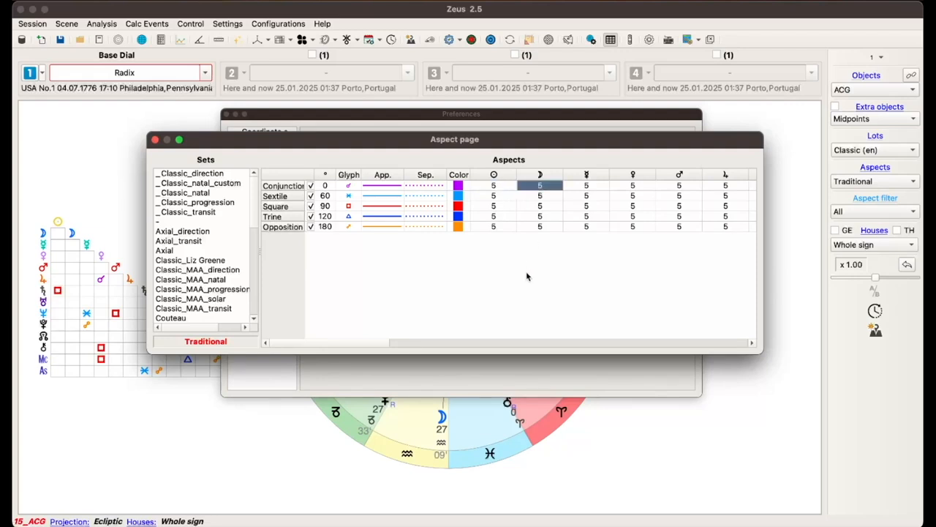
pyautogui.click(155, 139)
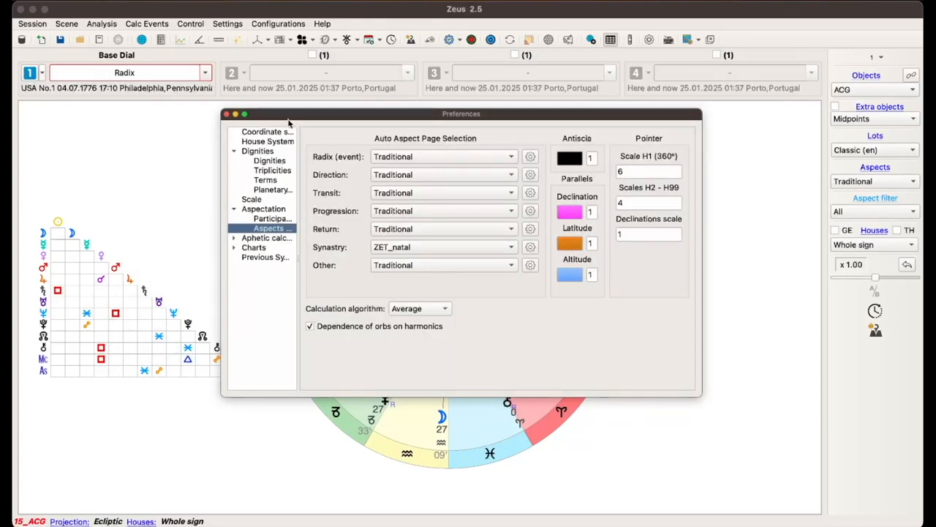
pyautogui.click(226, 115)
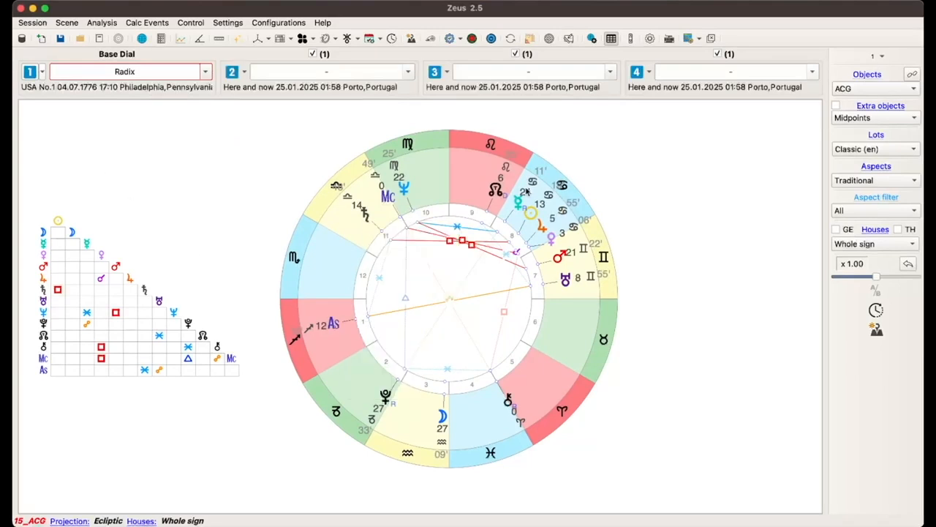
# Check which objects are used and take part in aspects for dial 1 in its enlarged object list.
pyautogui.click(42, 73)
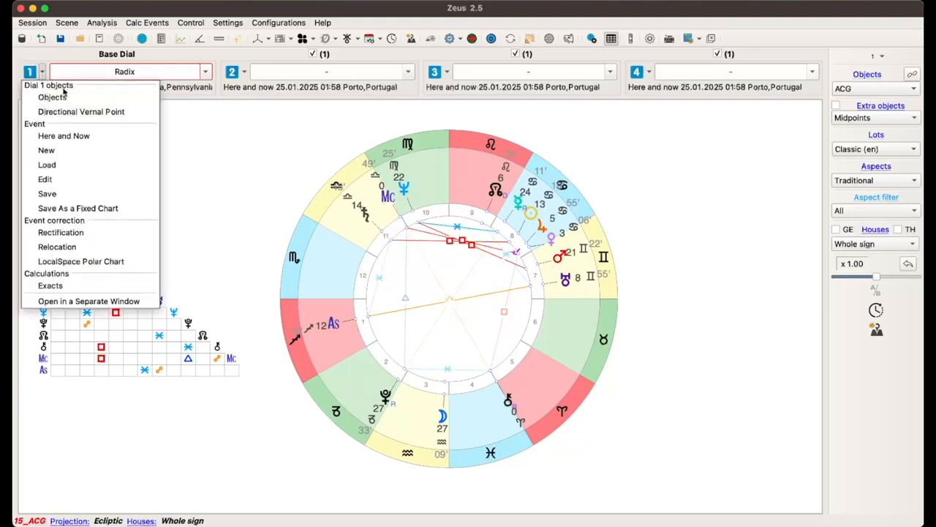
pyautogui.click(74, 98)
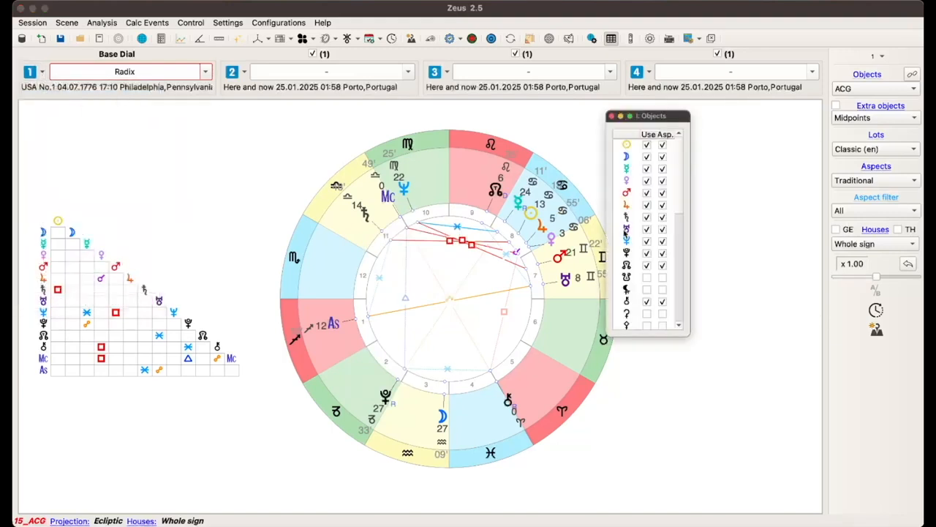
pyautogui.moveTo(682, 333); pyautogui.dragTo(724, 479)
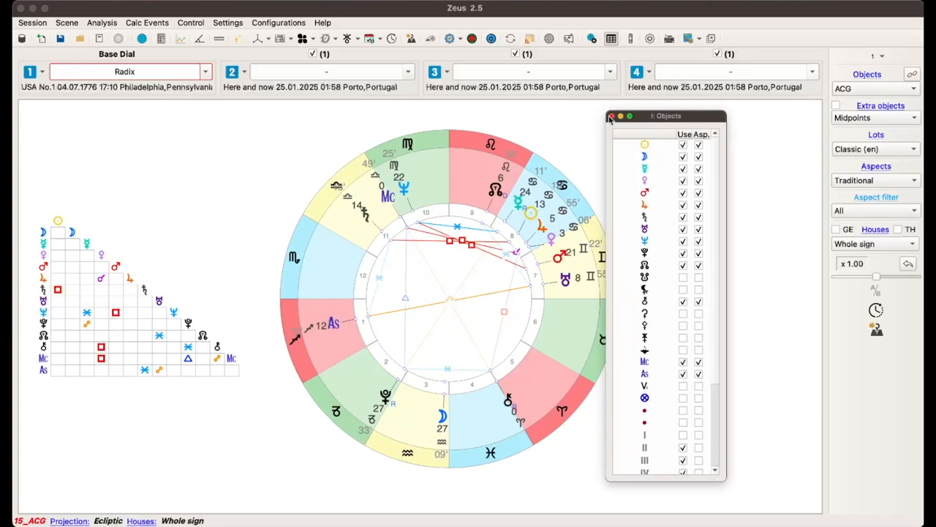
pyautogui.click(612, 117)
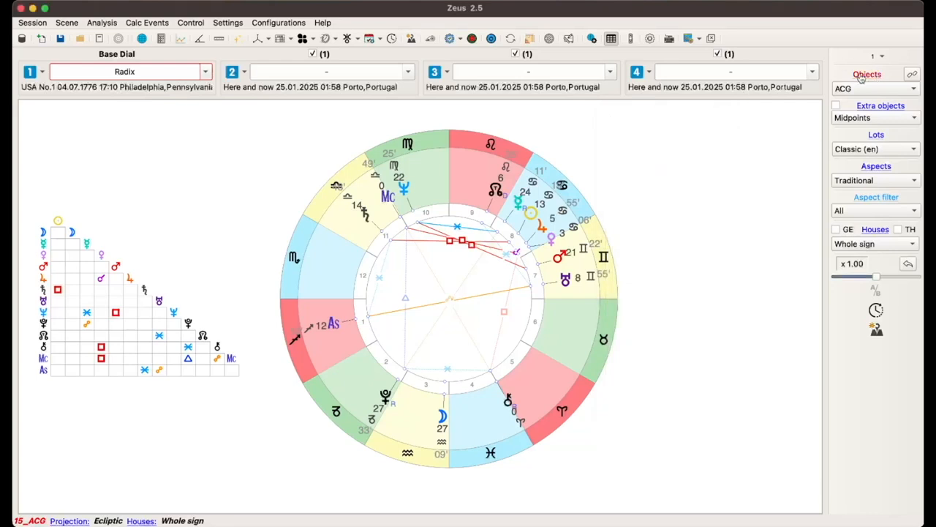
# Examine the objects enabled and available for the ACG set in the catalog of main objects.
pyautogui.click(228, 23)
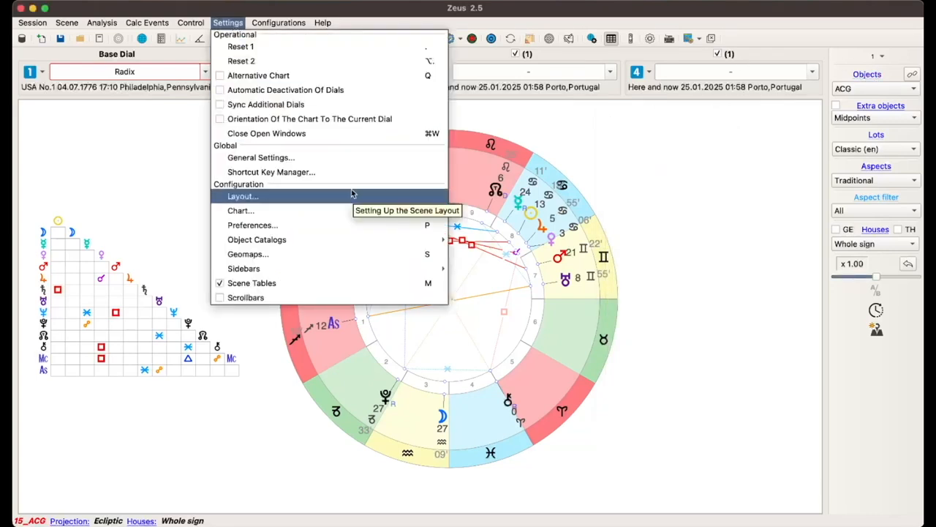
pyautogui.moveTo(391, 239)
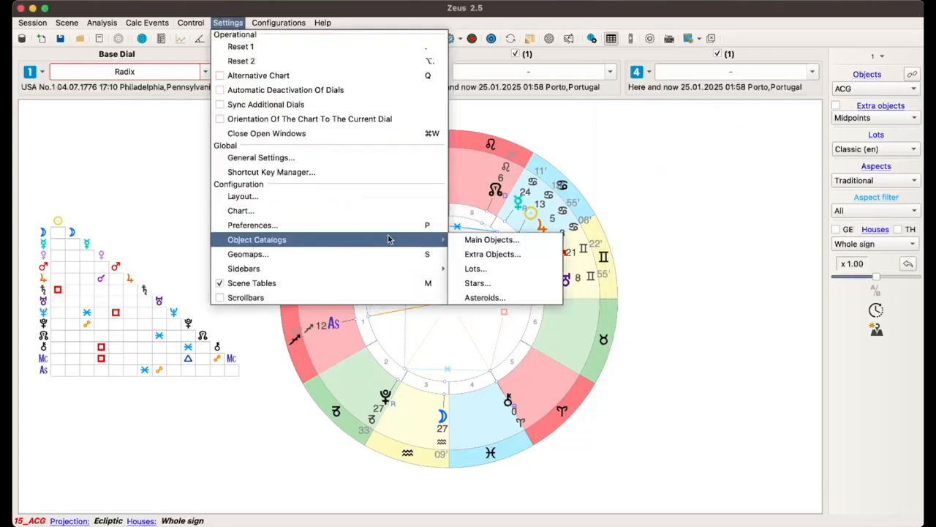
pyautogui.click(477, 244)
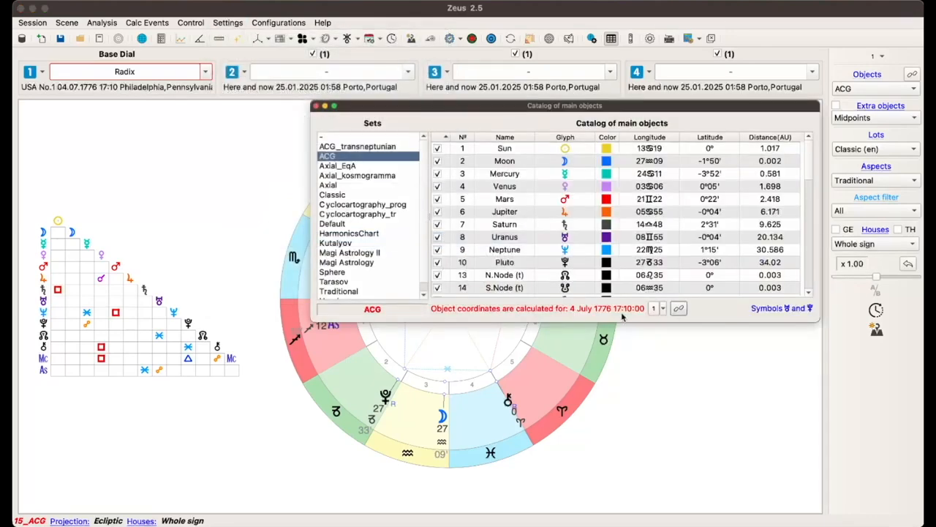
pyautogui.moveTo(633, 324); pyautogui.dragTo(634, 442)
pyautogui.scroll(-3, 506, 233)
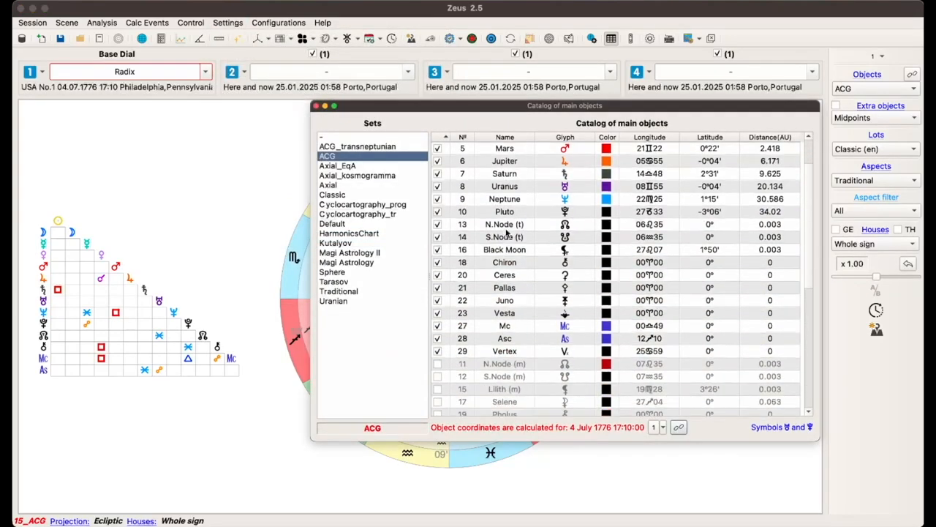
pyautogui.scroll(-5, 506, 232)
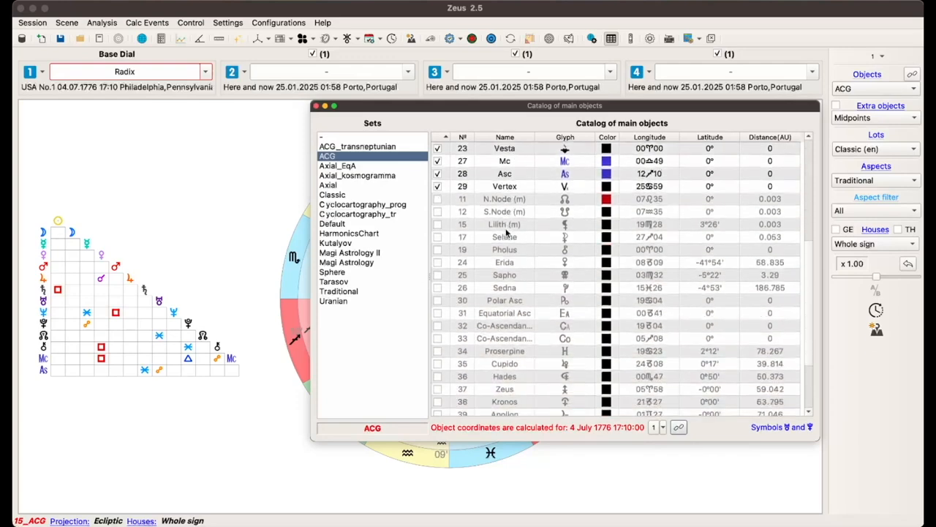
pyautogui.scroll(-1, 506, 232)
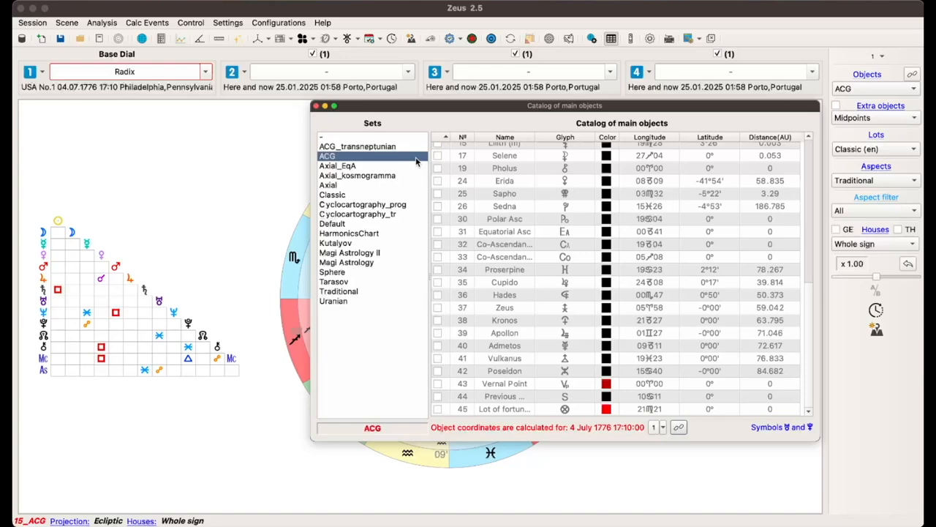
pyautogui.scroll(6, 471, 250)
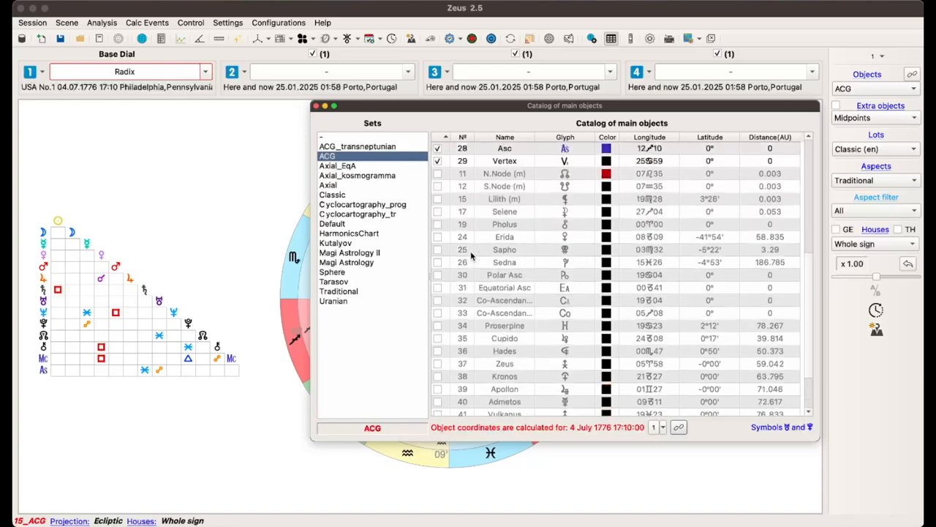
pyautogui.scroll(2, 471, 251)
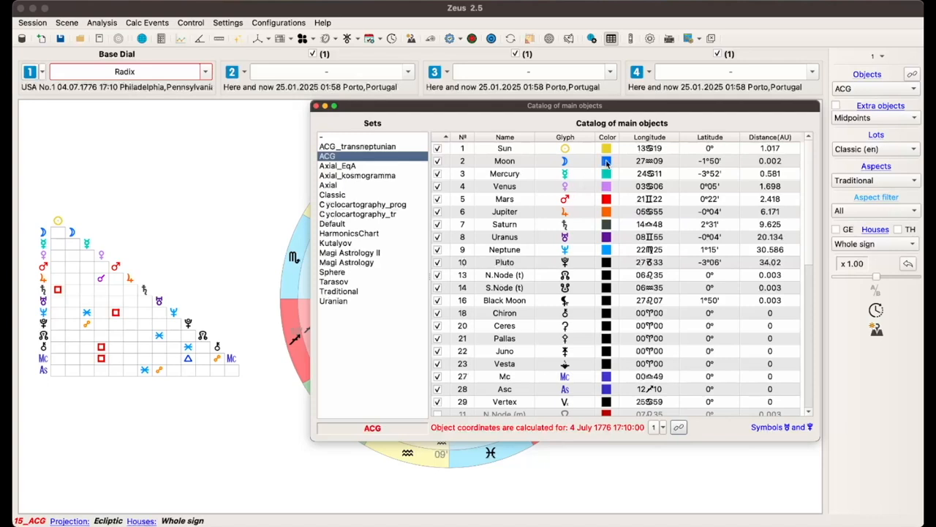
# Try Carnation and a green from the color wheel as the Moon's color, discard the change and close the catalog.
pyautogui.doubleClick(607, 161)
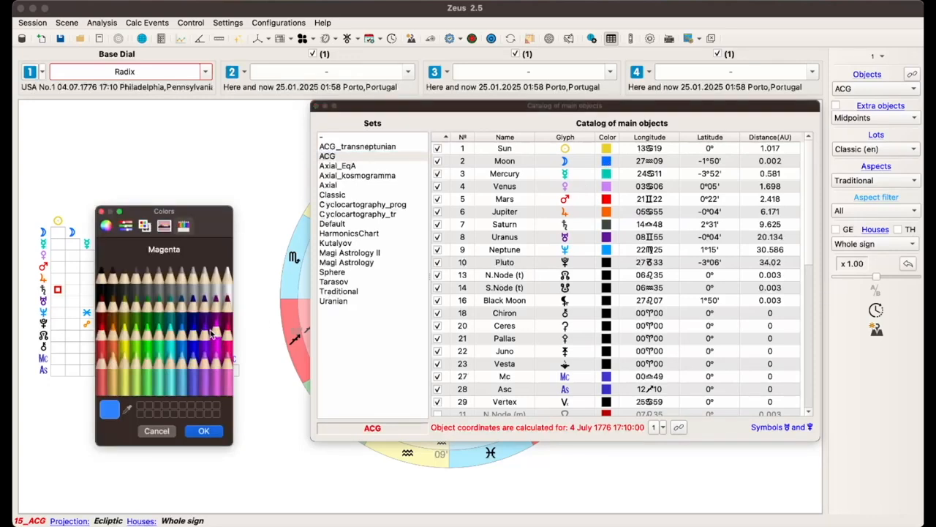
pyautogui.click(227, 379)
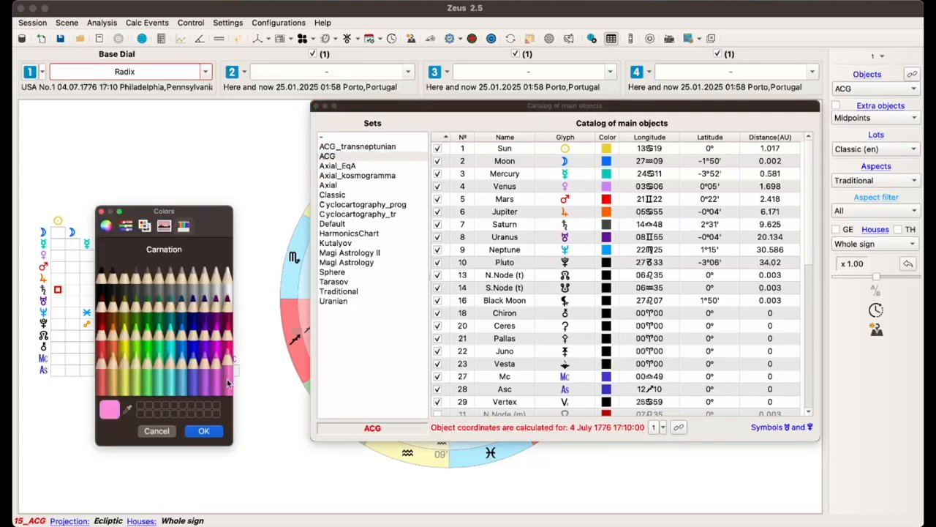
pyautogui.click(108, 227)
pyautogui.moveTo(140, 288)
pyautogui.mouseDown()
pyautogui.moveTo(146, 308)
pyautogui.moveTo(168, 298)
pyautogui.mouseUp()
pyautogui.click(147, 271)
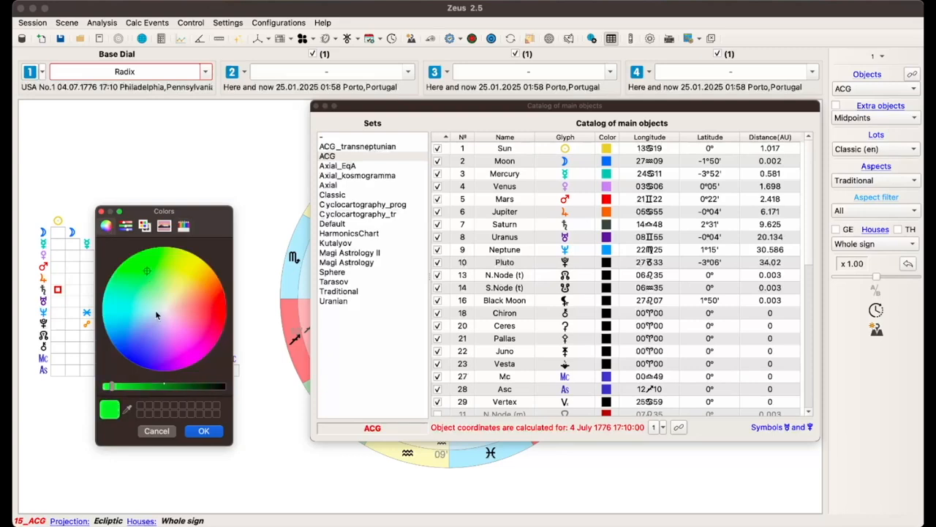
pyautogui.click(156, 432)
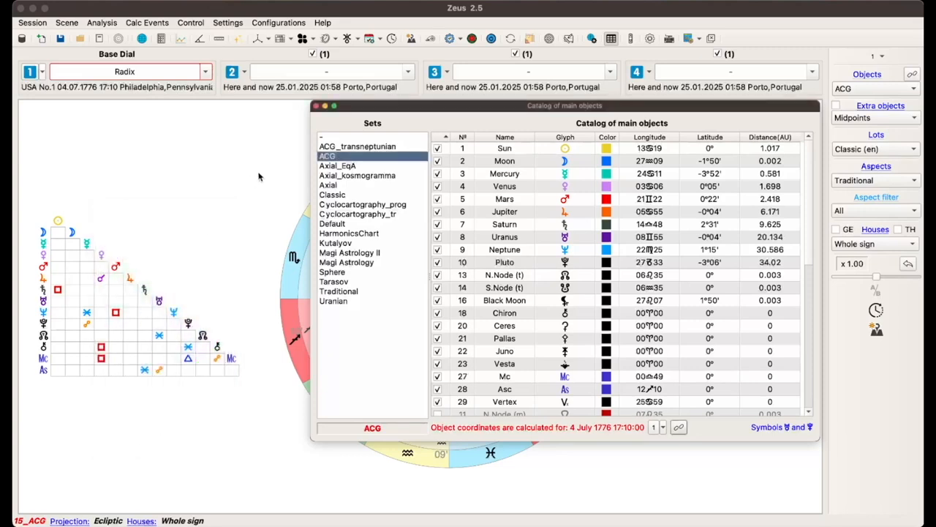
pyautogui.click(316, 107)
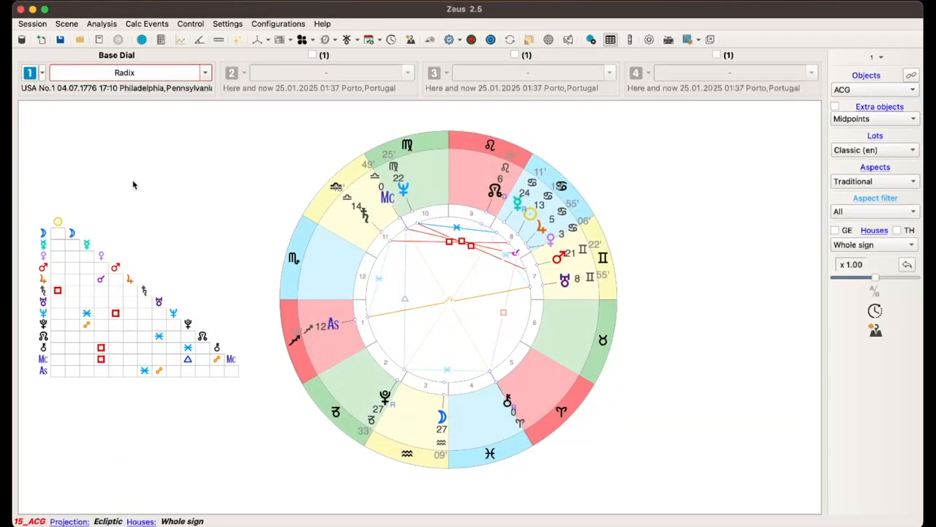
pyautogui.click(66, 24)
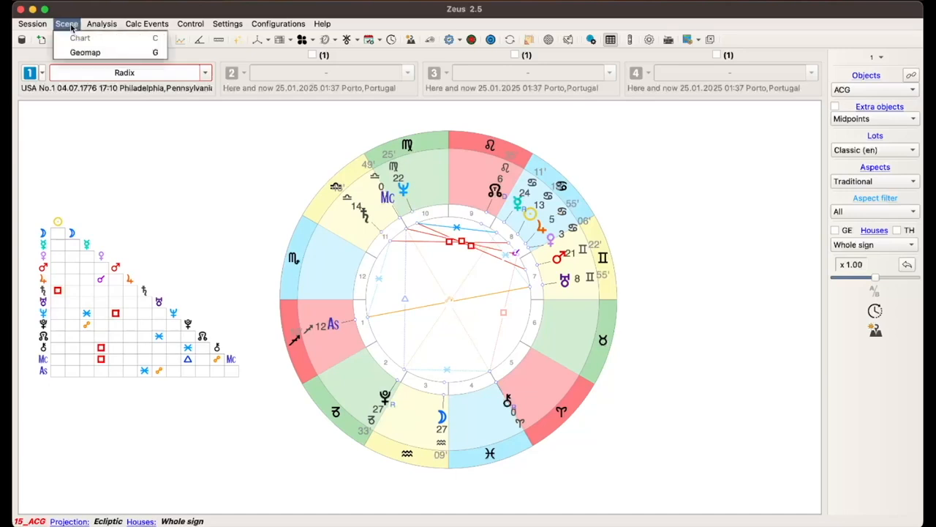
pyautogui.click(128, 75)
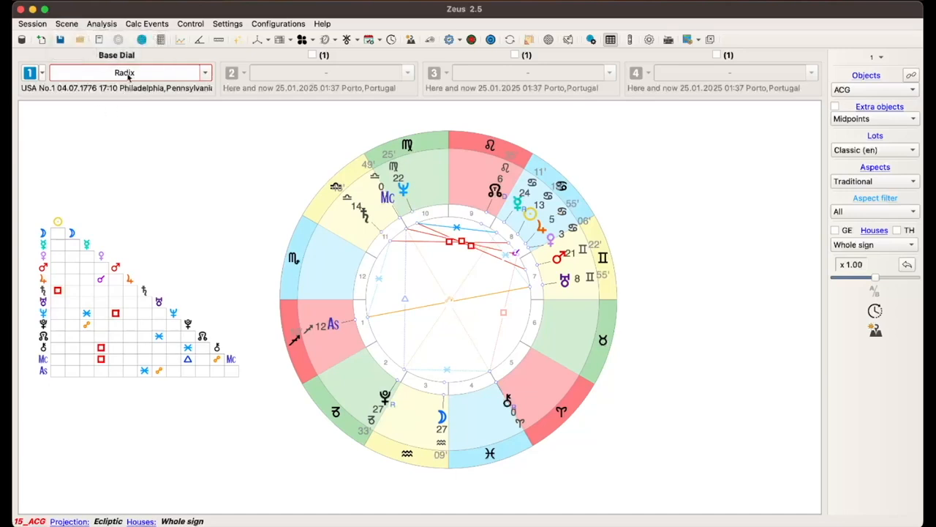
# Display the USA No.1 chart as an astrocartography map and try its full-screen view.
pyautogui.click(141, 40)
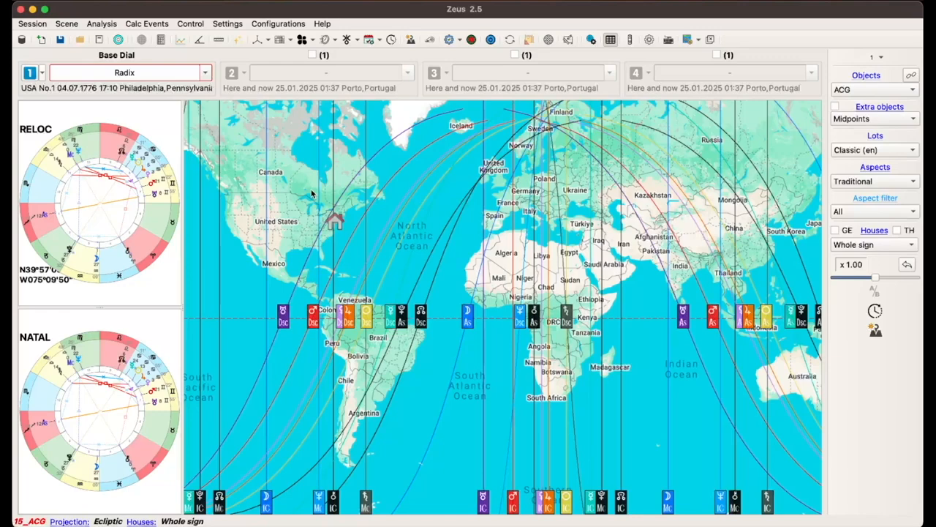
pyautogui.press('F11')
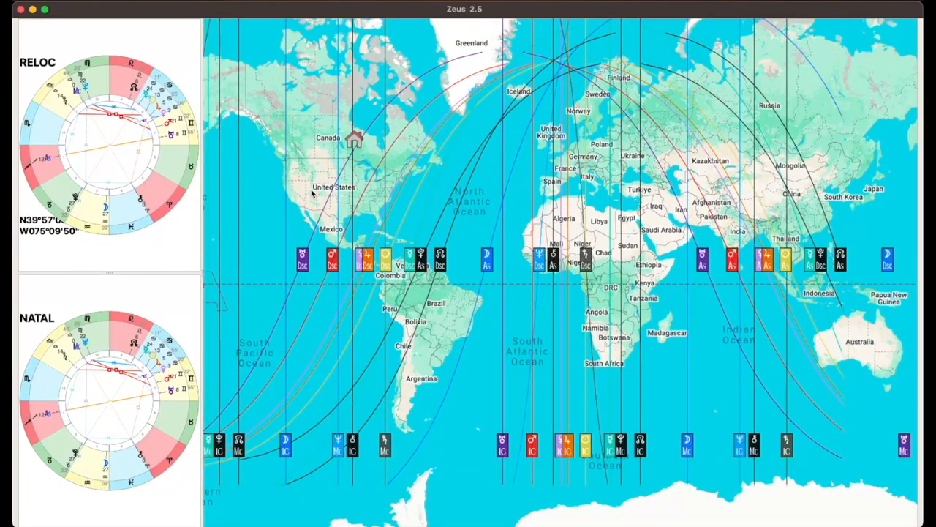
pyautogui.press('F11')
pyautogui.press('F11')
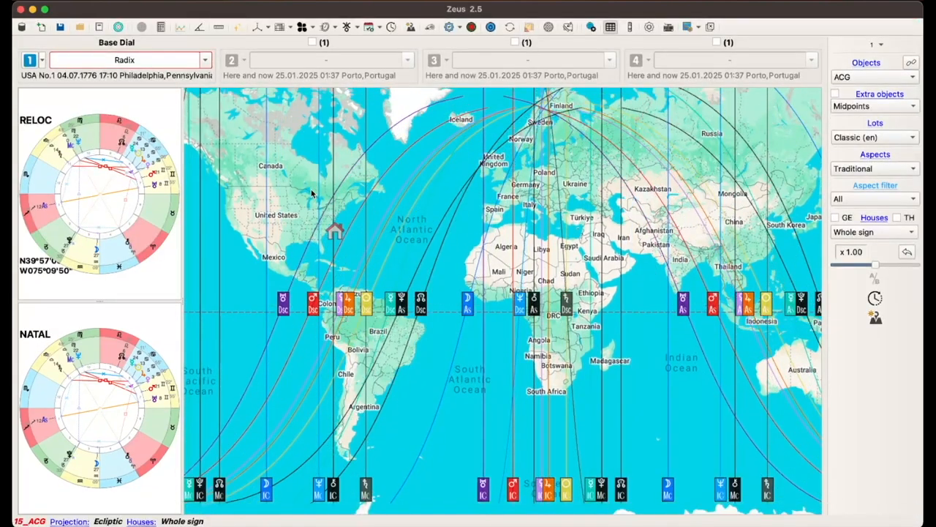
pyautogui.press('F11')
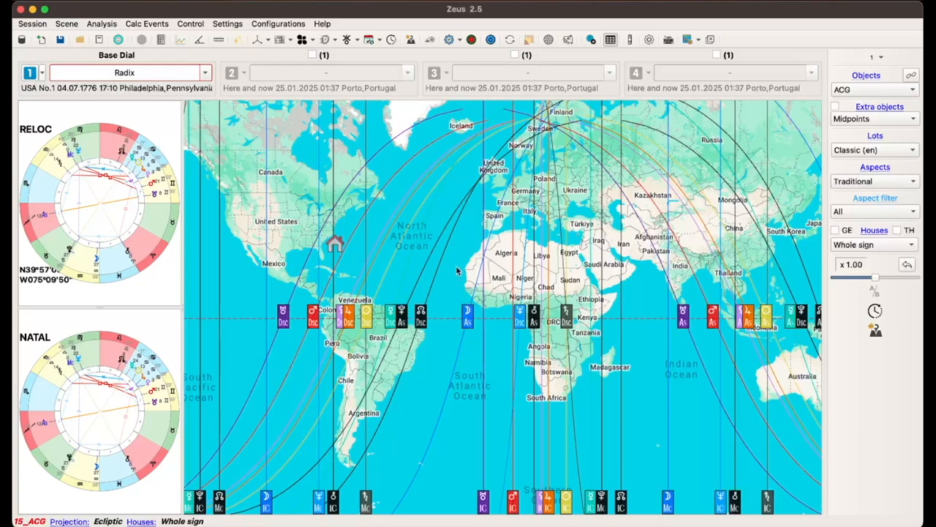
# Open the geomap settings, try hiding the anticulmination, rise and set lines, and restore them.
pyautogui.rightClick(455, 266)
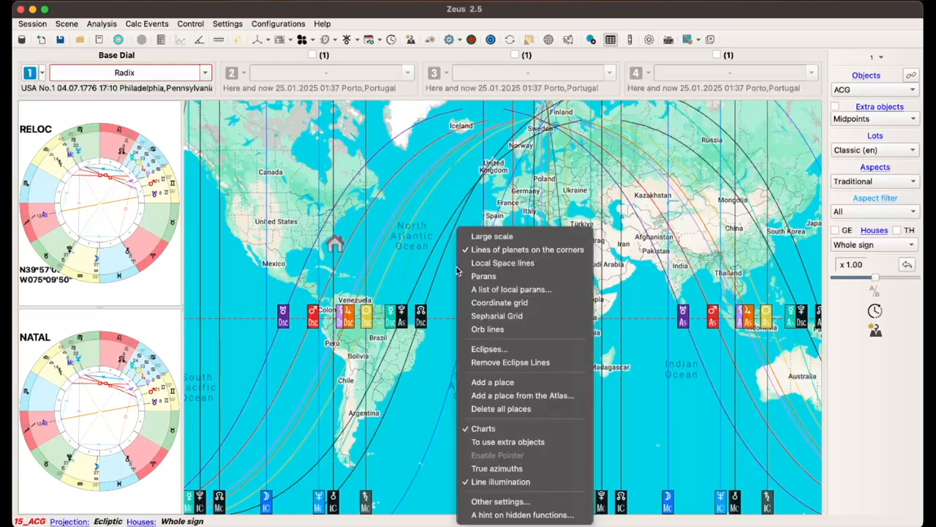
pyautogui.click(557, 499)
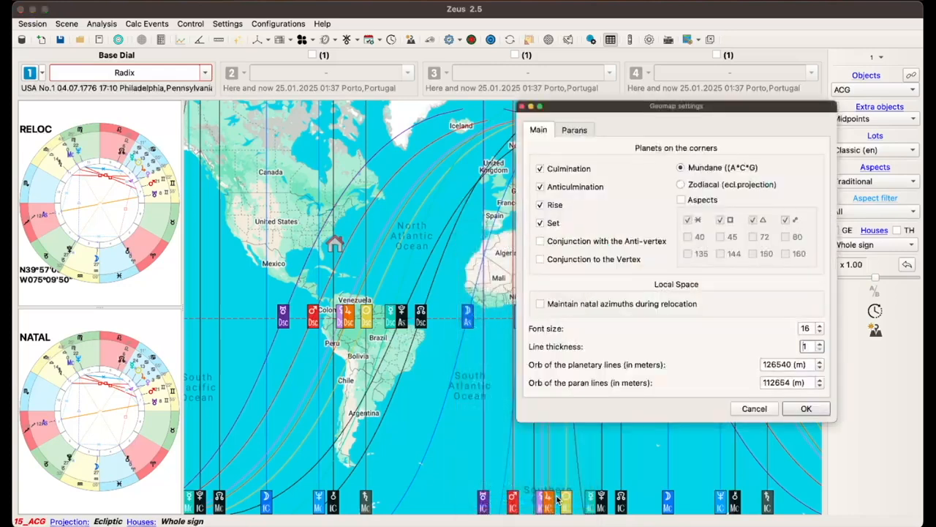
pyautogui.click(541, 187)
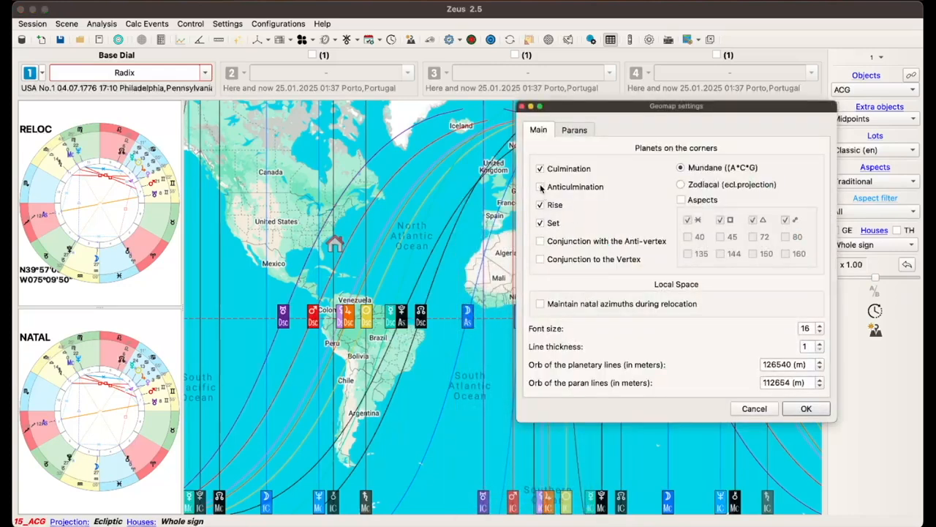
pyautogui.click(541, 206)
pyautogui.click(540, 224)
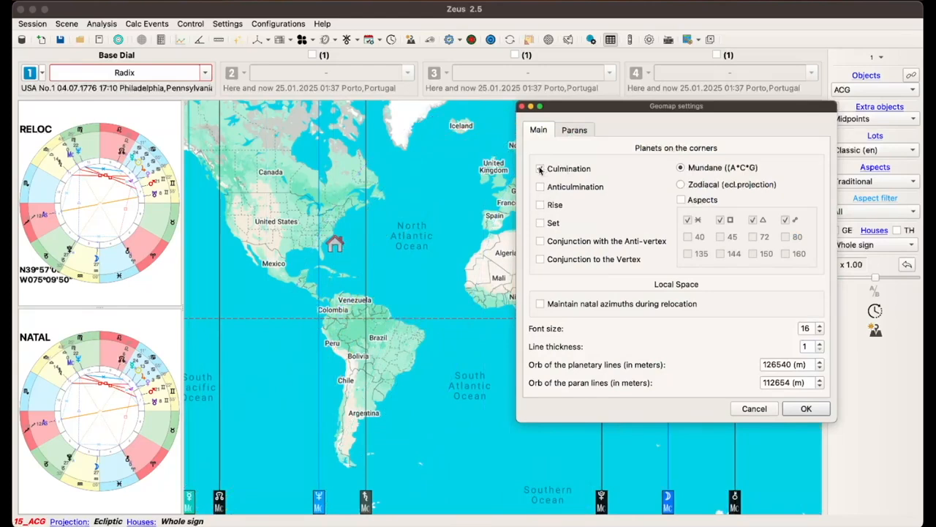
pyautogui.click(540, 187)
pyautogui.click(540, 206)
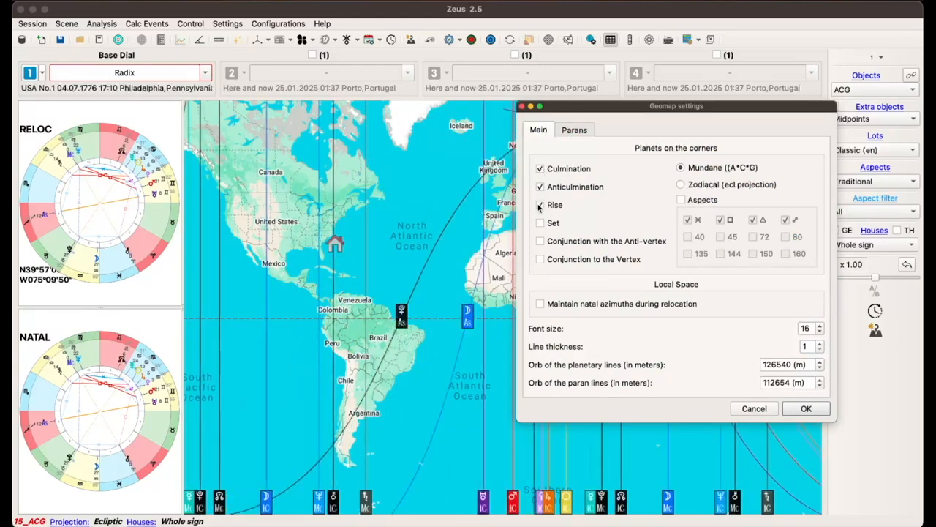
pyautogui.click(540, 223)
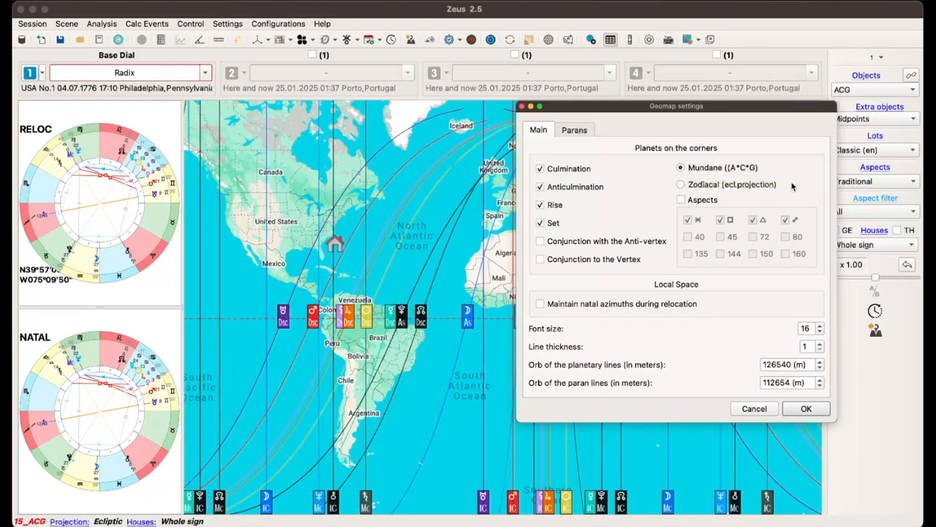
# Try adding aspect lines to the map, toggling the sextile and square off and on, and switch the aspects off again.
pyautogui.click(681, 199)
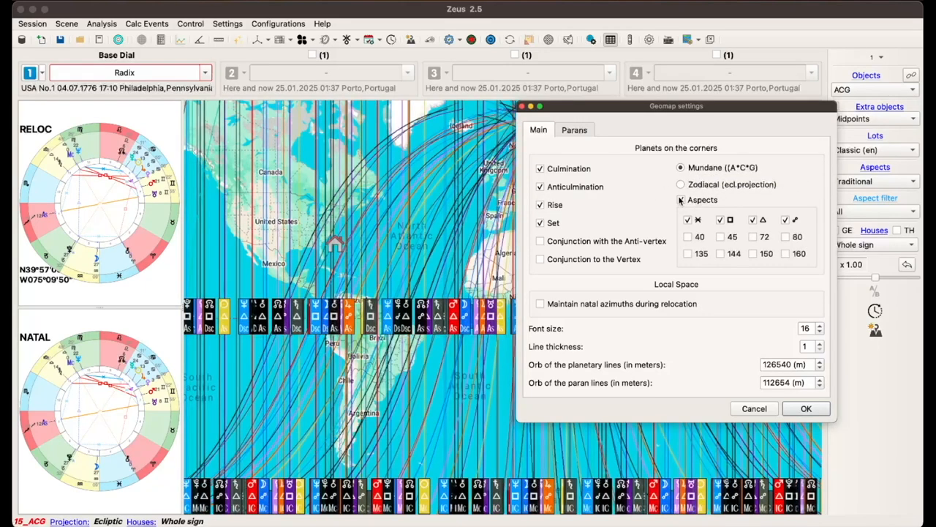
pyautogui.click(688, 220)
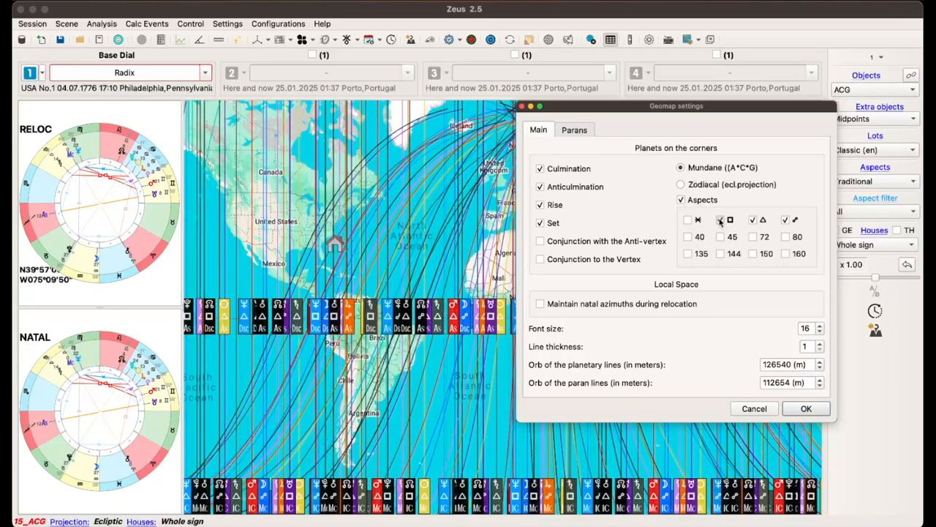
pyautogui.click(720, 220)
pyautogui.click(720, 221)
pyautogui.click(688, 220)
pyautogui.click(681, 200)
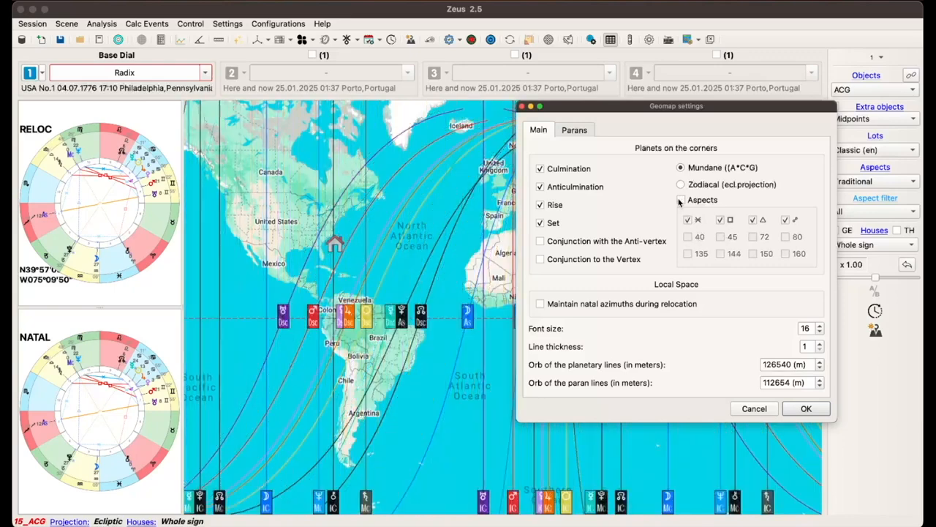
# Set the map's font size to 18, review the Sunrise/Sunset paran option and apply the geomap settings.
pyautogui.click(820, 332)
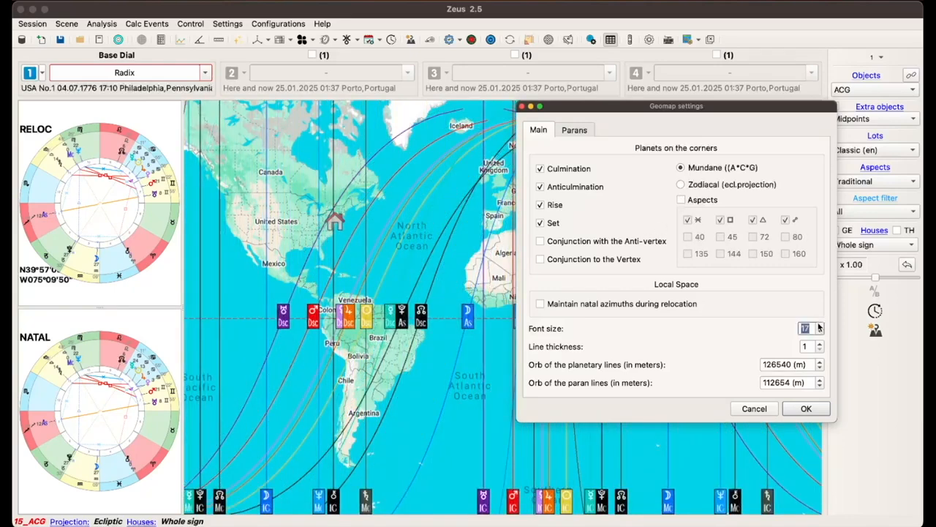
pyautogui.click(820, 331)
pyautogui.click(820, 328)
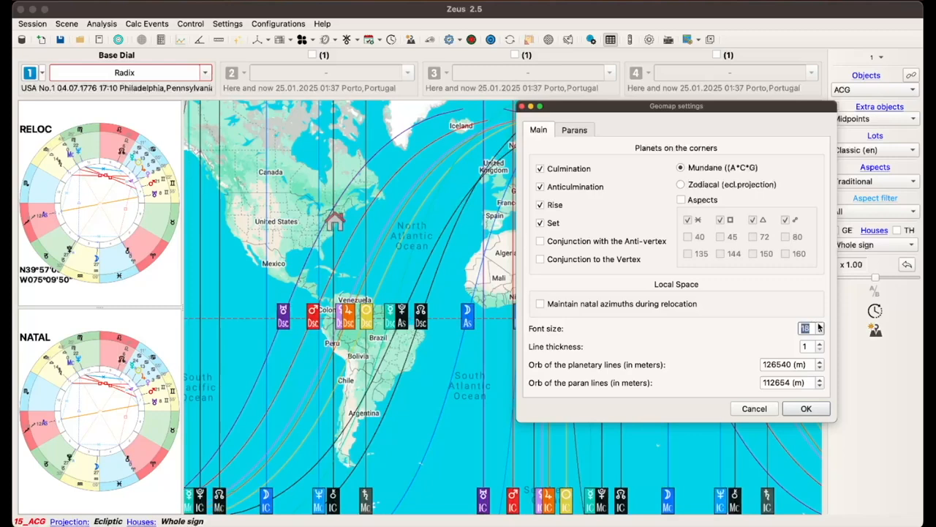
pyautogui.click(570, 131)
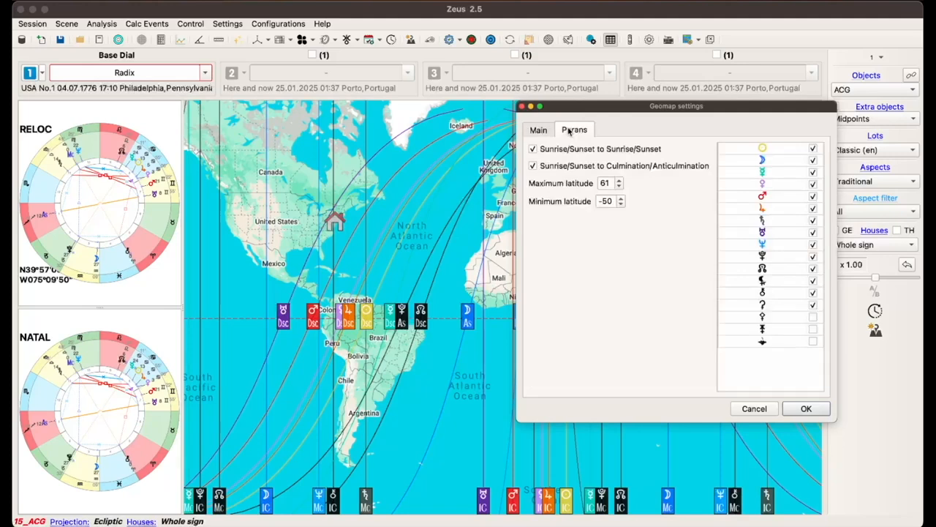
pyautogui.click(533, 150)
pyautogui.click(533, 149)
pyautogui.click(803, 408)
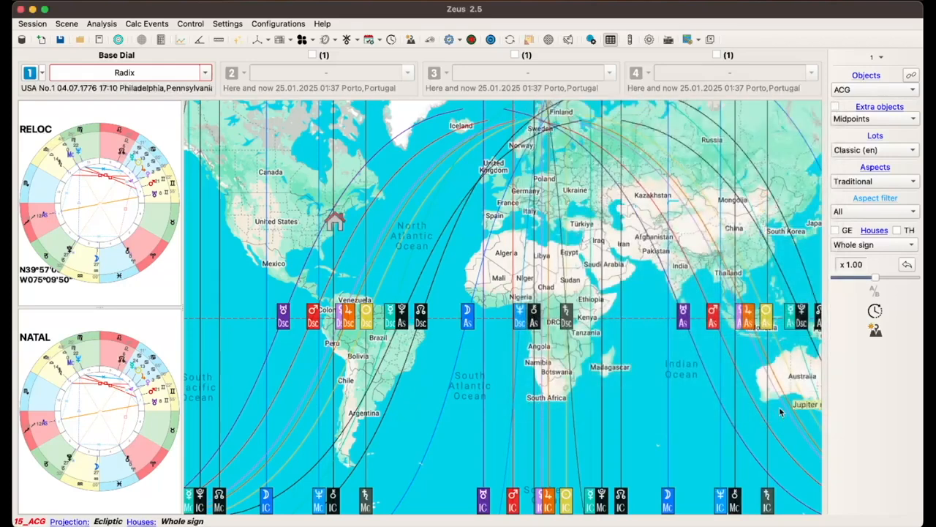
# Overlay the coordinate grid on the map and replace it with the Sepharial grid.
pyautogui.rightClick(468, 361)
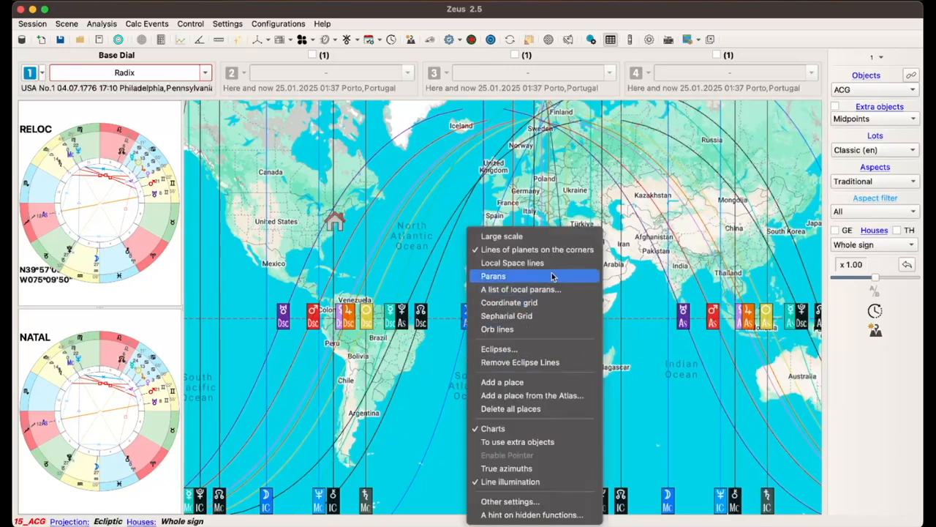
pyautogui.click(554, 302)
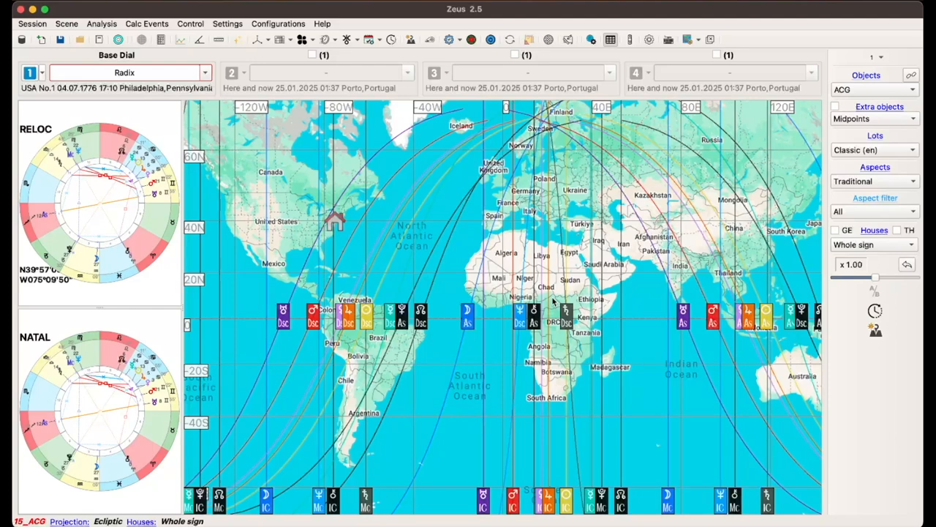
pyautogui.rightClick(471, 361)
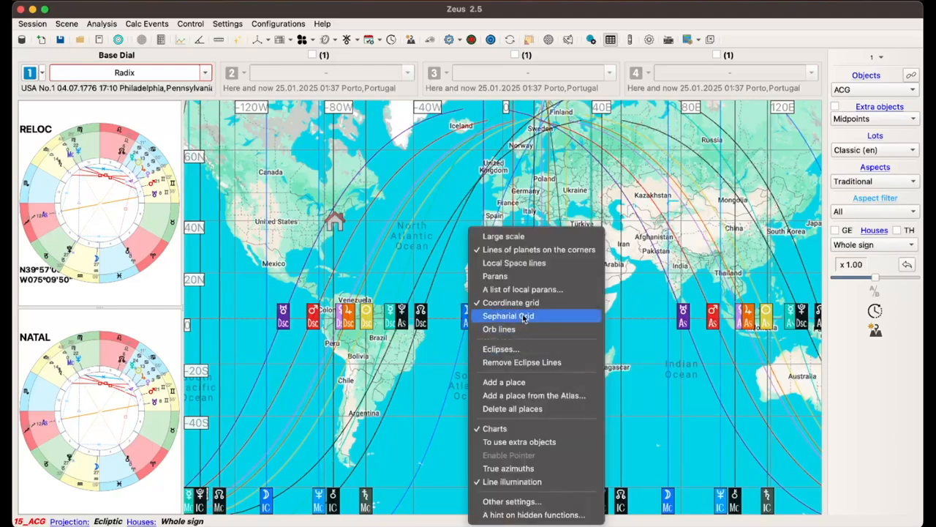
pyautogui.click(547, 316)
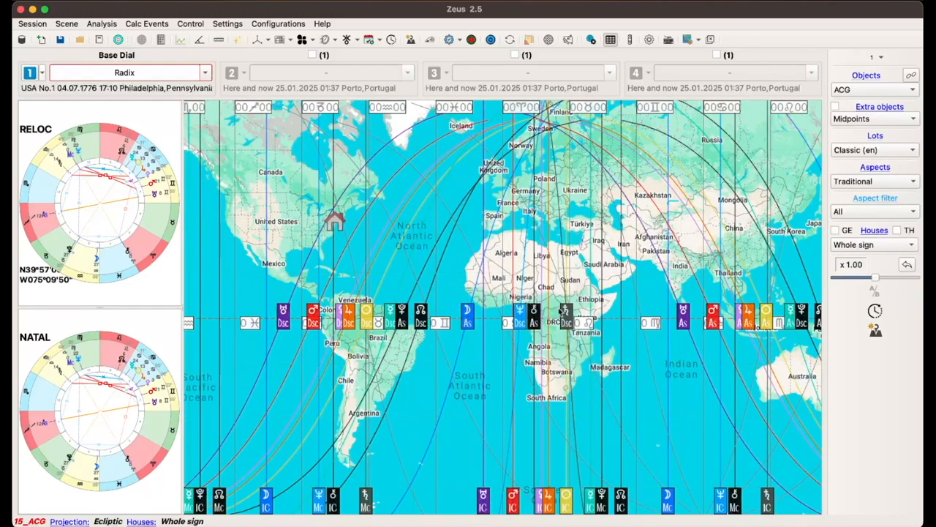
# Try the geodetic houses option (GE) on the map, switch it off and hide the Sepharial grid.
pyautogui.click(836, 231)
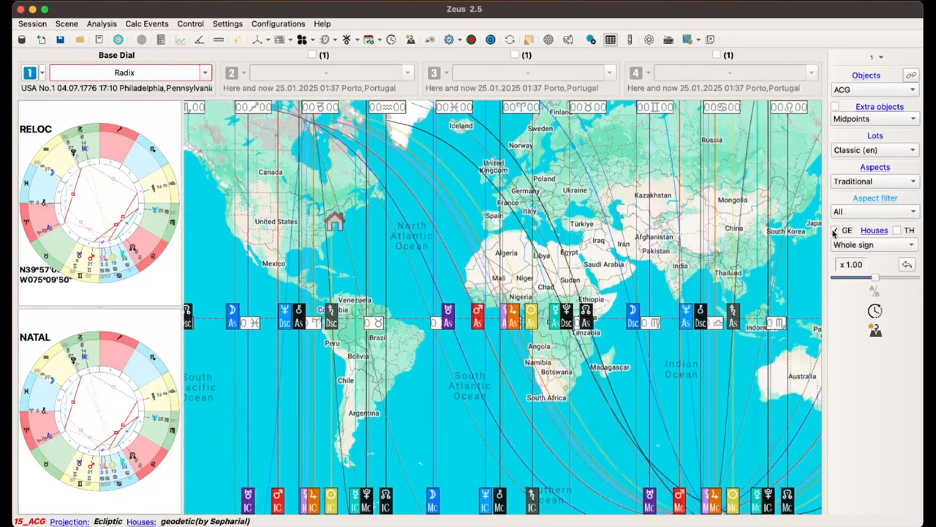
pyautogui.click(836, 232)
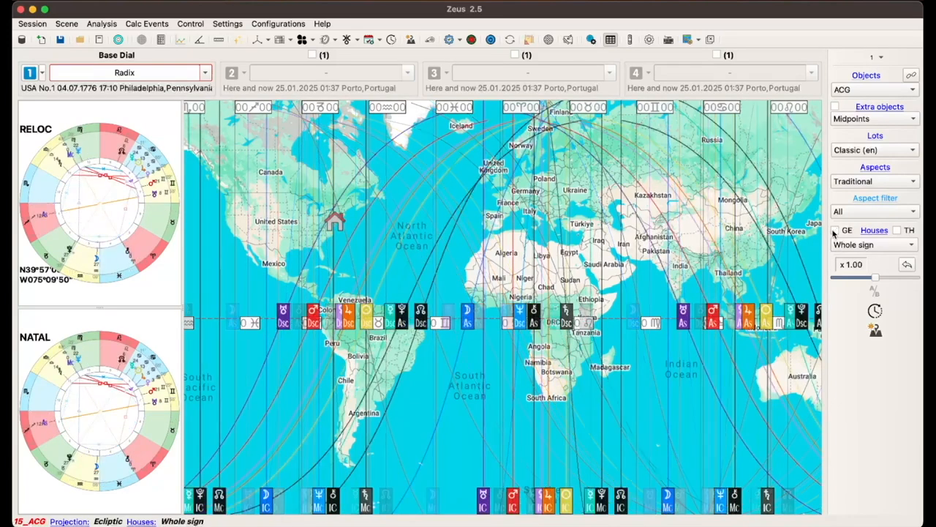
pyautogui.rightClick(494, 338)
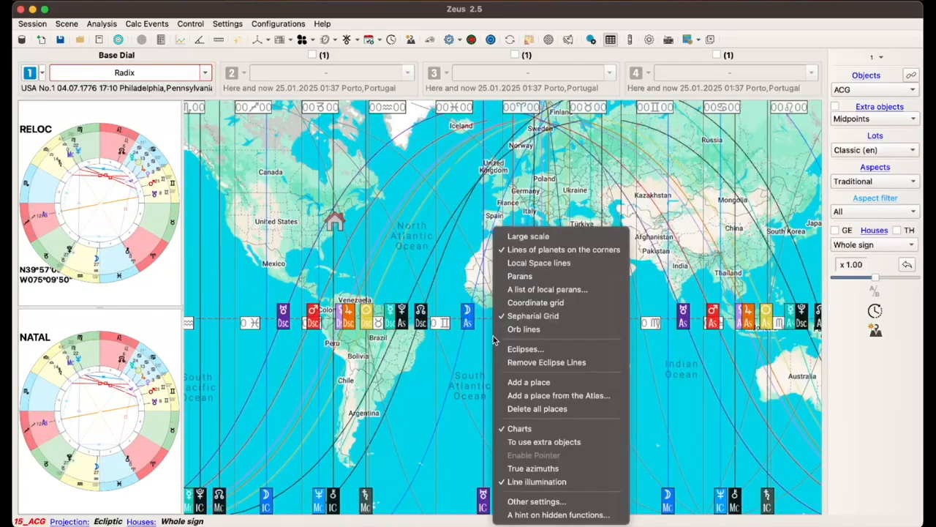
pyautogui.click(556, 322)
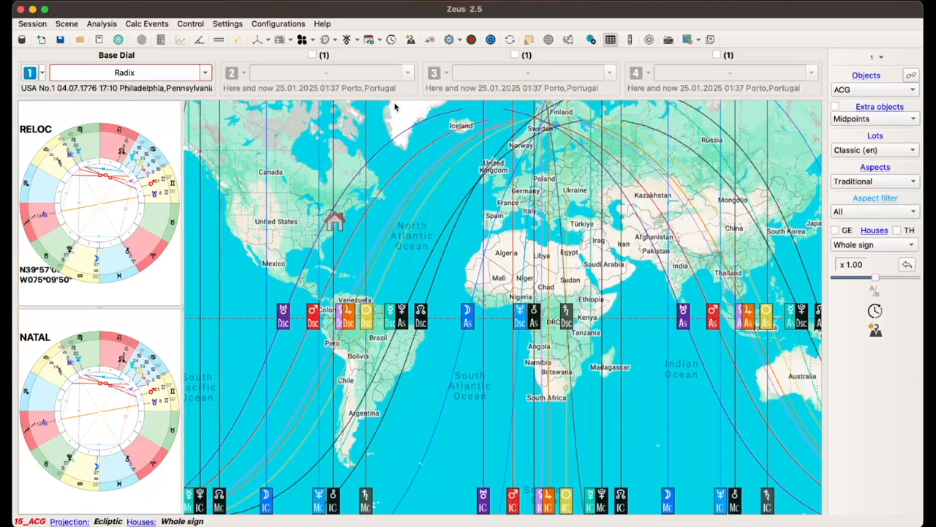
# Enable dials 2 and 3 and set them to Progression and Transit respectively.
pyautogui.click(312, 55)
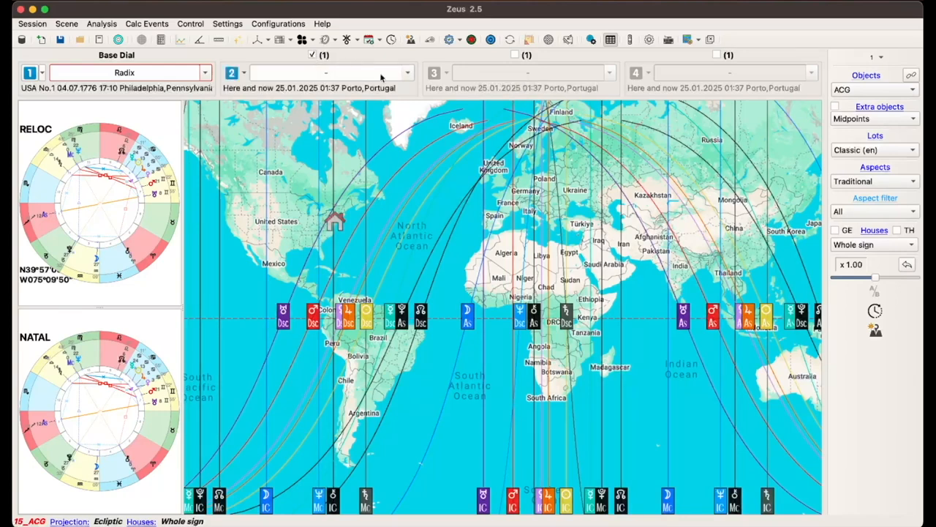
pyautogui.click(406, 73)
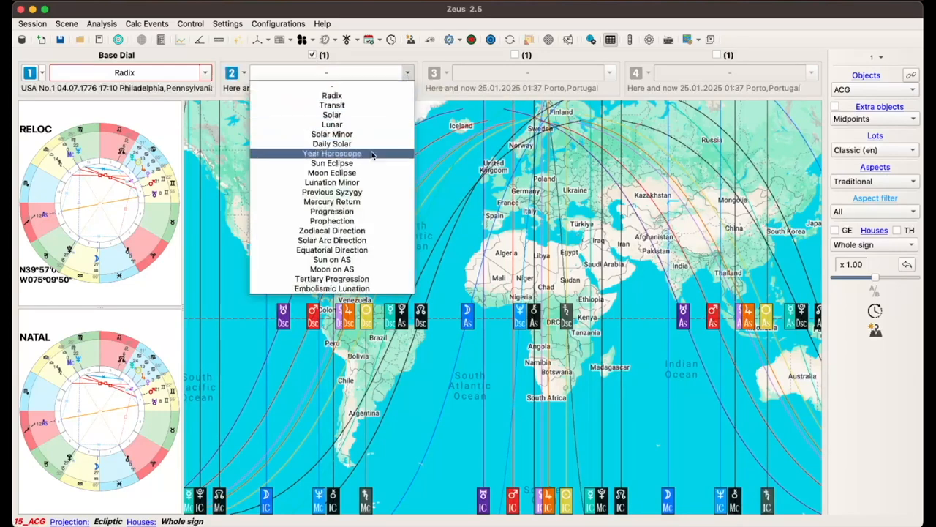
pyautogui.click(370, 210)
pyautogui.click(515, 56)
pyautogui.click(610, 74)
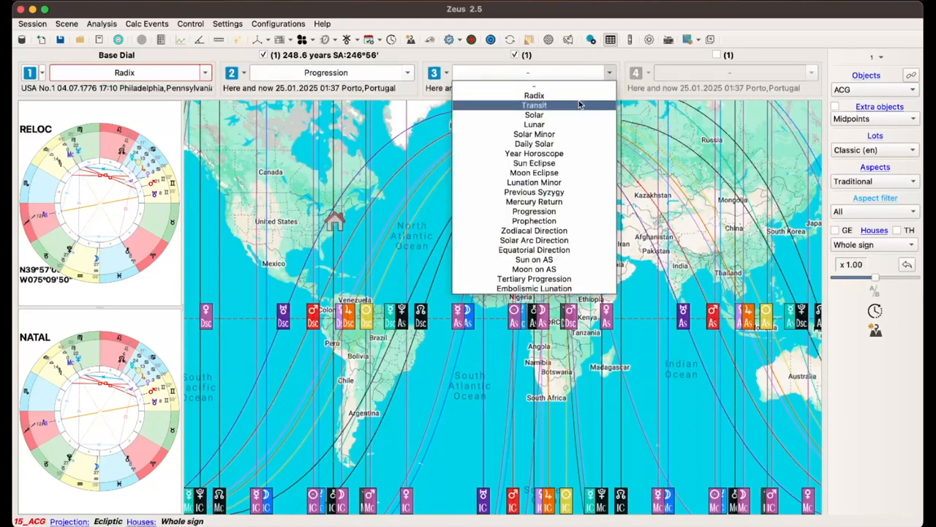
pyautogui.click(578, 107)
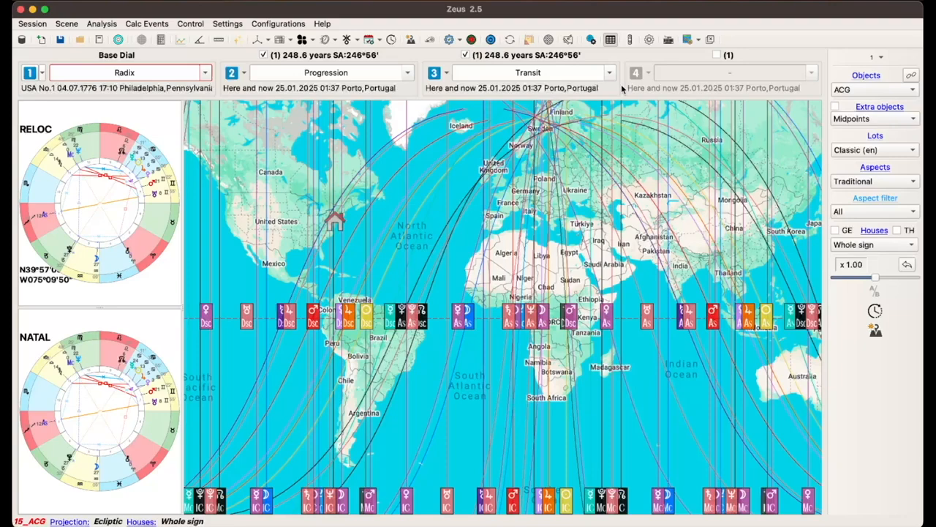
# Enable dial 4 as a Transit chart and disable dials 2 and 3.
pyautogui.click(717, 56)
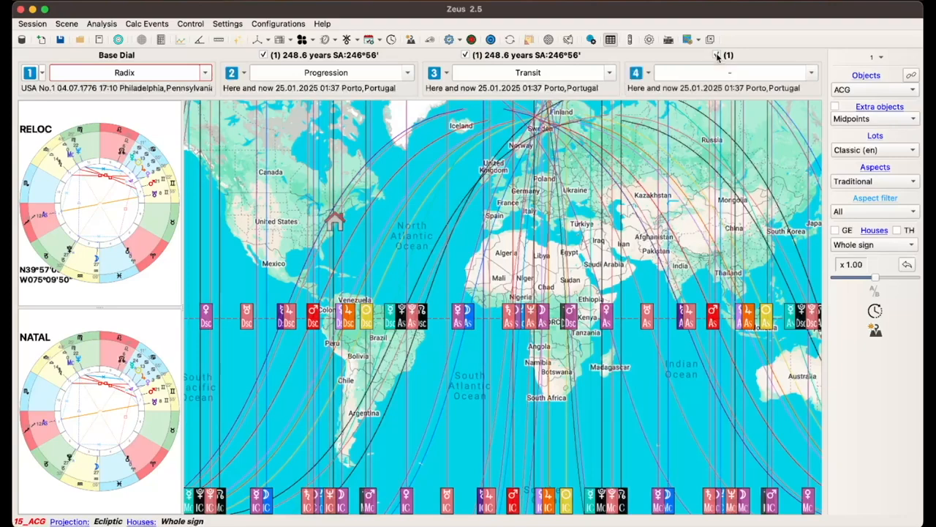
pyautogui.click(808, 75)
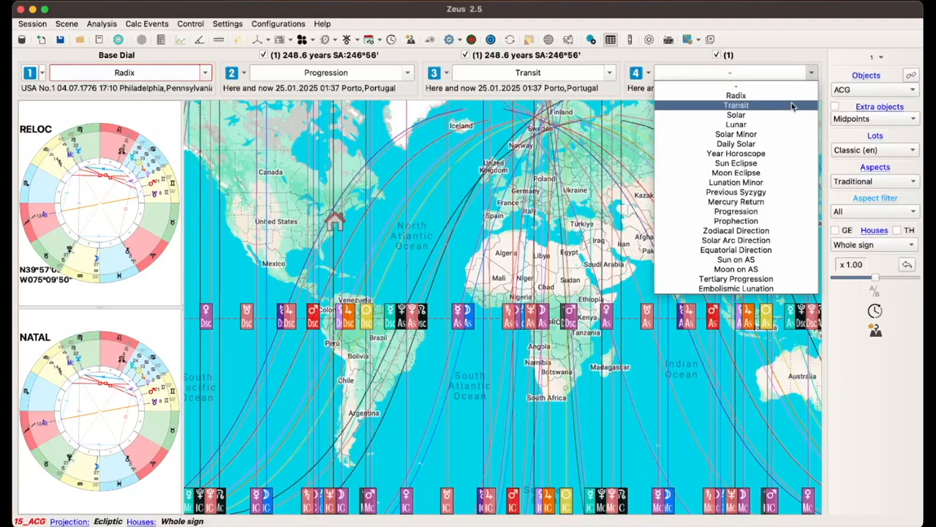
pyautogui.click(792, 105)
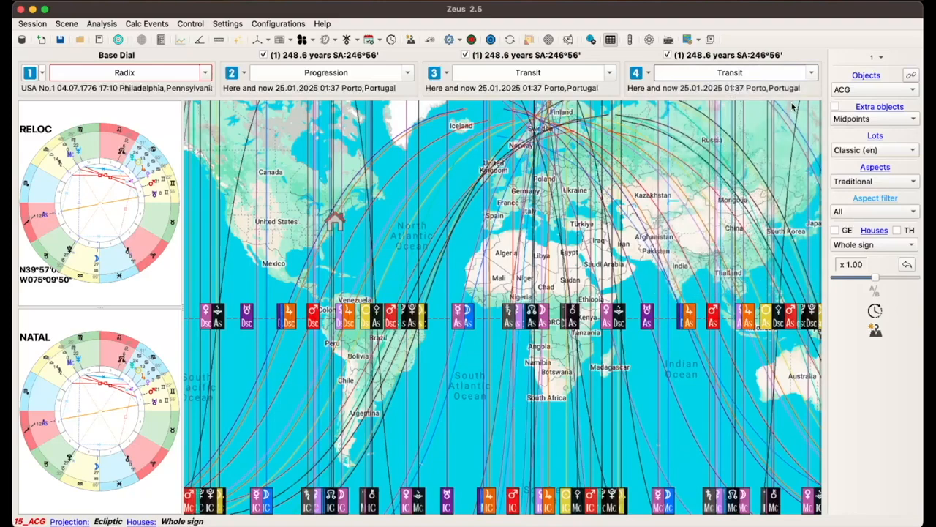
pyautogui.click(465, 55)
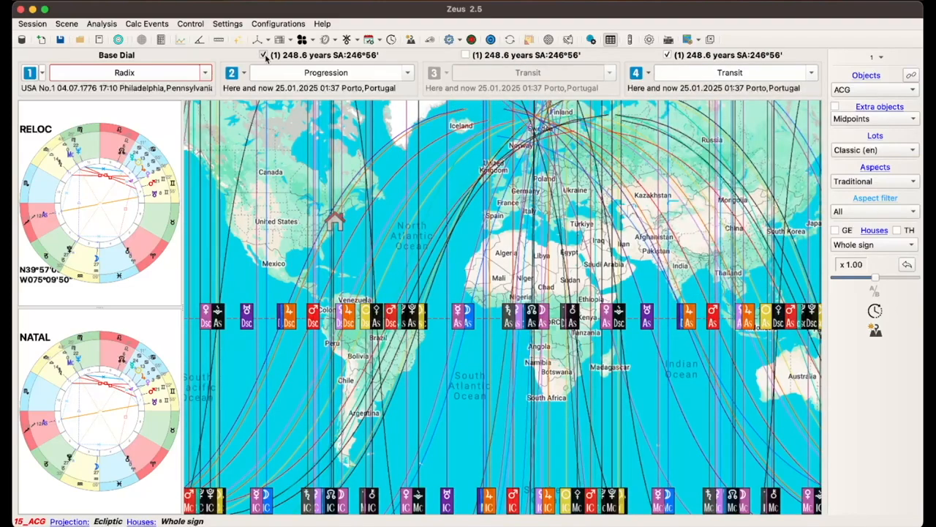
pyautogui.click(264, 56)
# Switch from the map back to the chart wheel and open the Time Dynamics control.
pyautogui.click(118, 39)
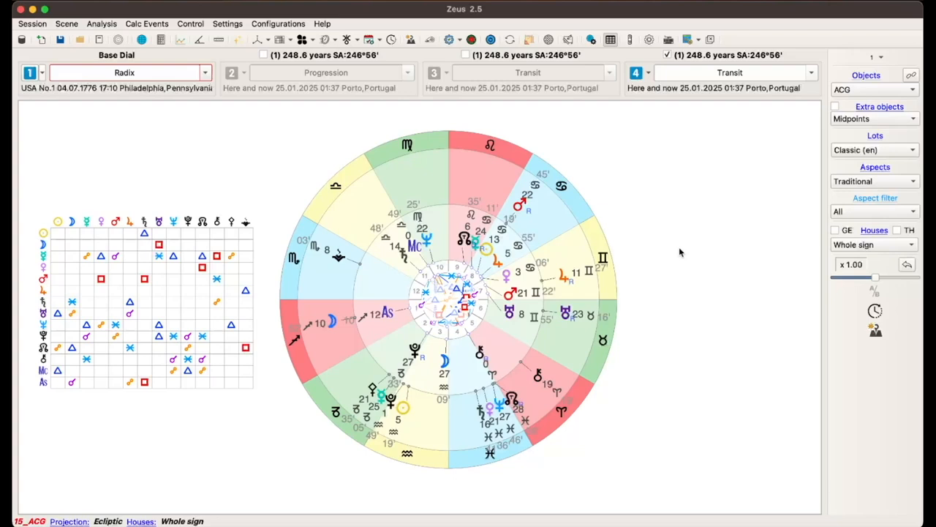
pyautogui.click(188, 25)
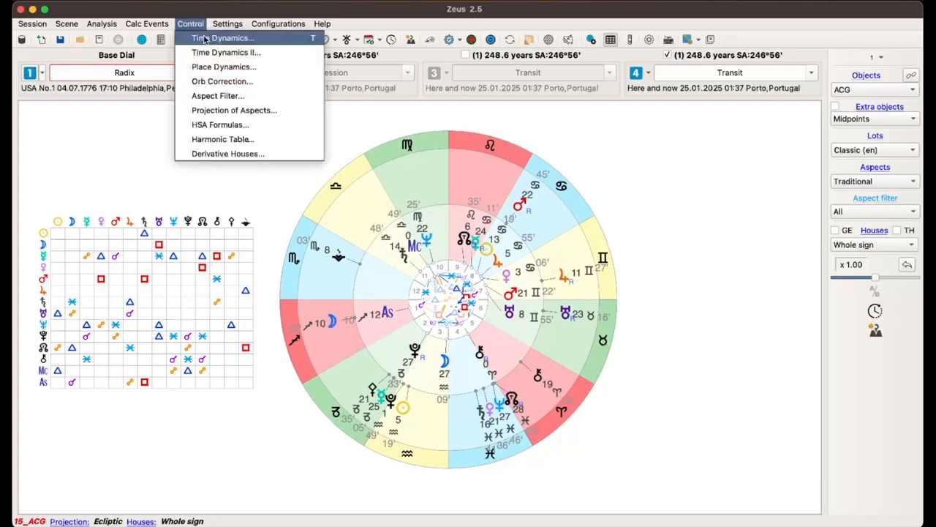
pyautogui.click(351, 130)
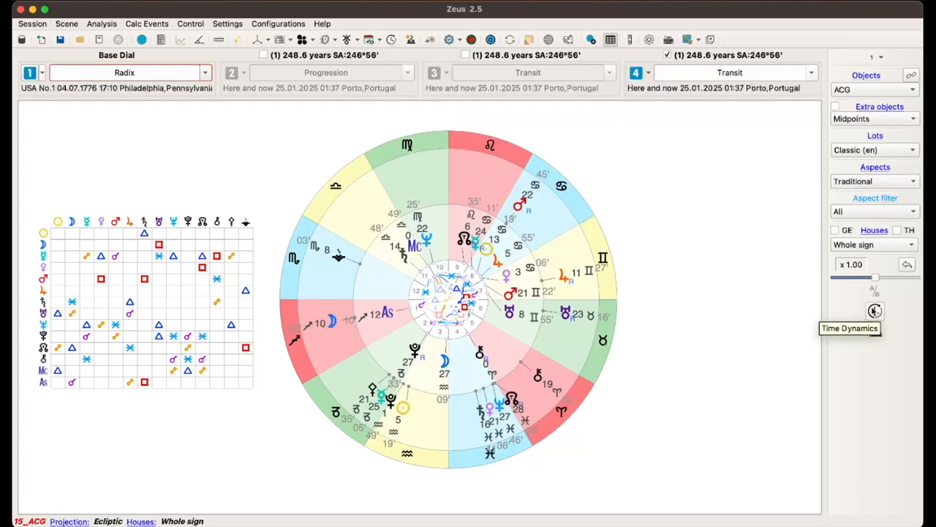
pyautogui.click(875, 311)
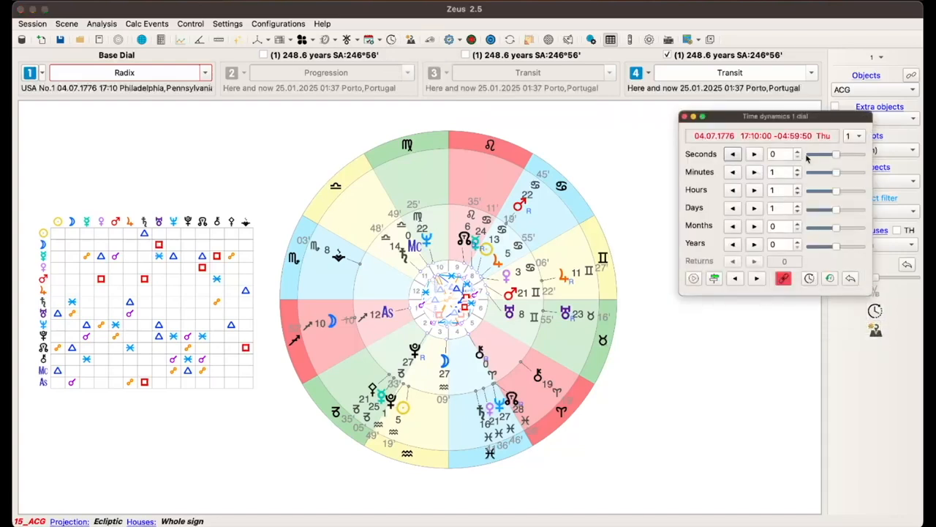
# Set the Time Dynamics hour and minute increments to 0 and make dial 4 the controlled dial.
pyautogui.click(798, 193)
pyautogui.click(797, 176)
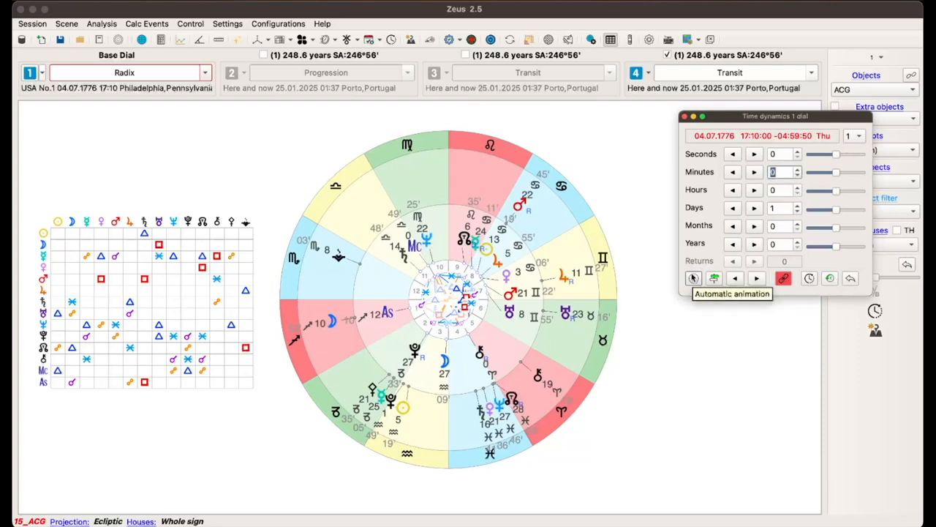
pyautogui.click(858, 138)
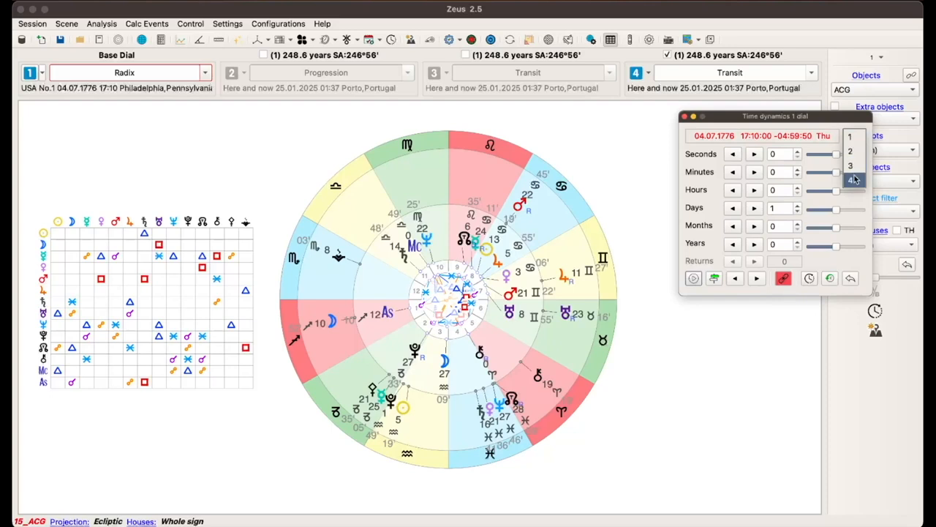
pyautogui.click(853, 138)
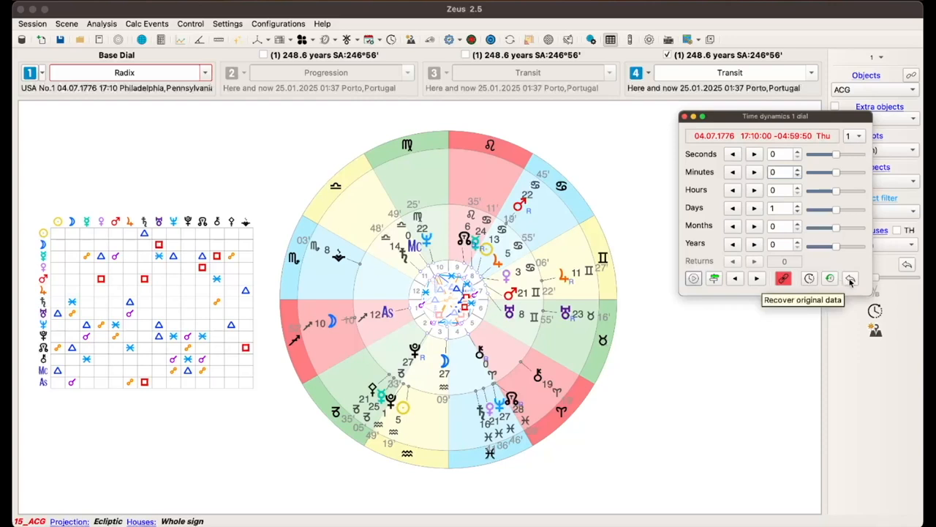
pyautogui.click(859, 138)
pyautogui.click(854, 181)
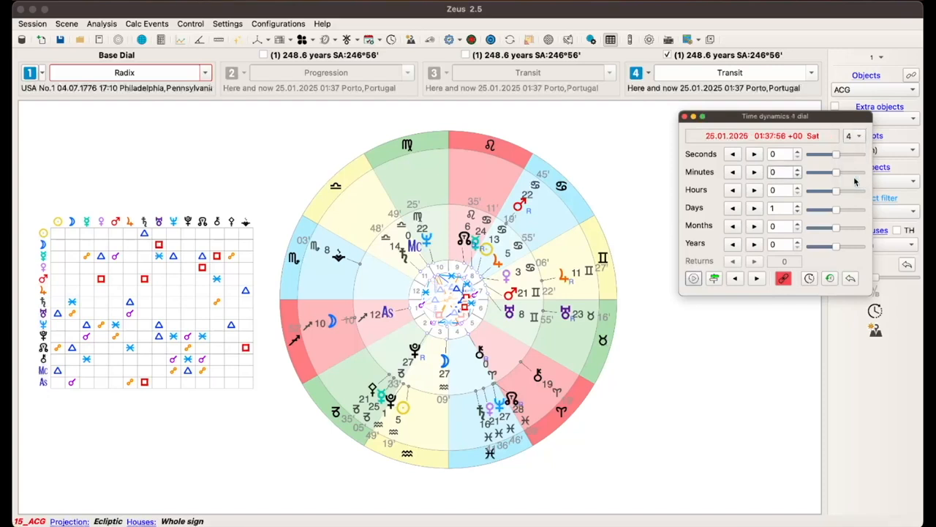
# Run and stop the automatic animation of dial 4 in one-day increments, then reset it to the current time and close Time Dynamics.
pyautogui.click(694, 278)
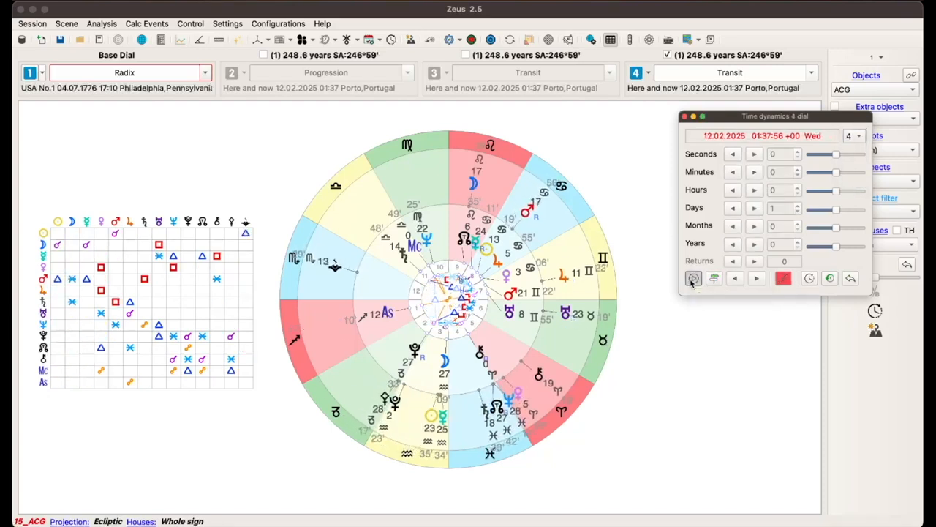
pyautogui.click(692, 281)
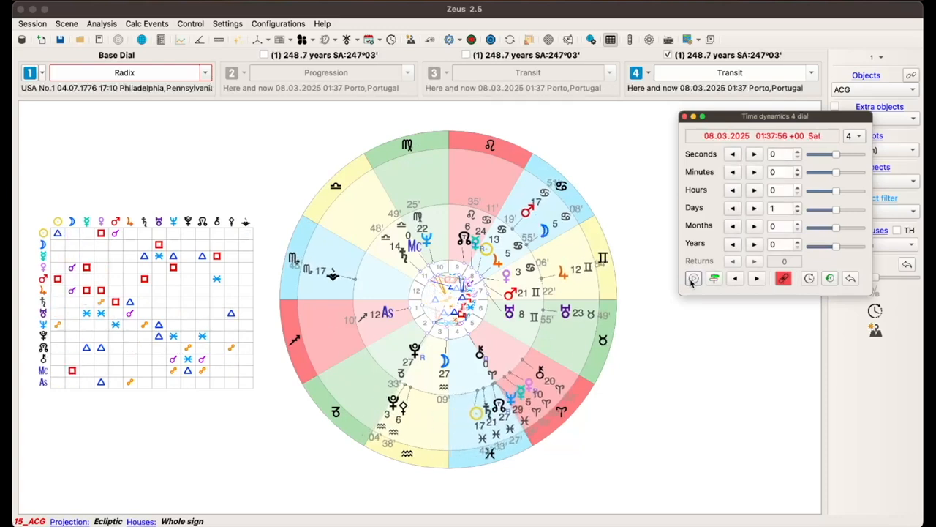
pyautogui.click(831, 284)
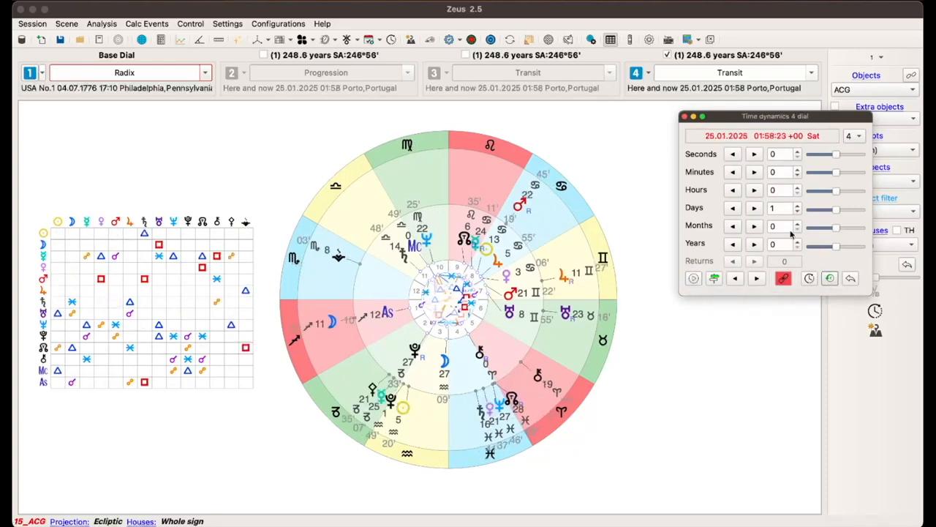
pyautogui.click(685, 117)
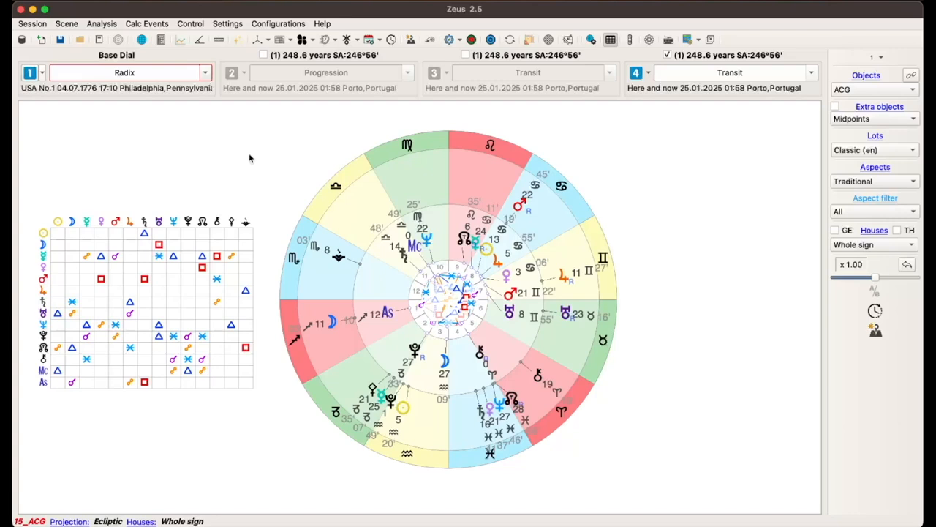
# Examine the fixed hotkeys and the assigned Session, Scene, Analysis, Control and Settings shortcuts in the Shortcut Key Manager.
pyautogui.click(229, 24)
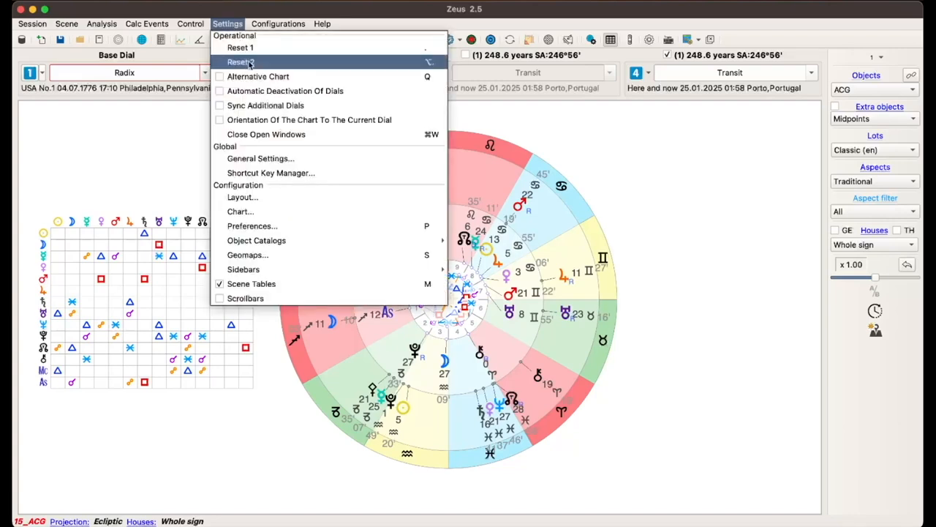
pyautogui.click(284, 174)
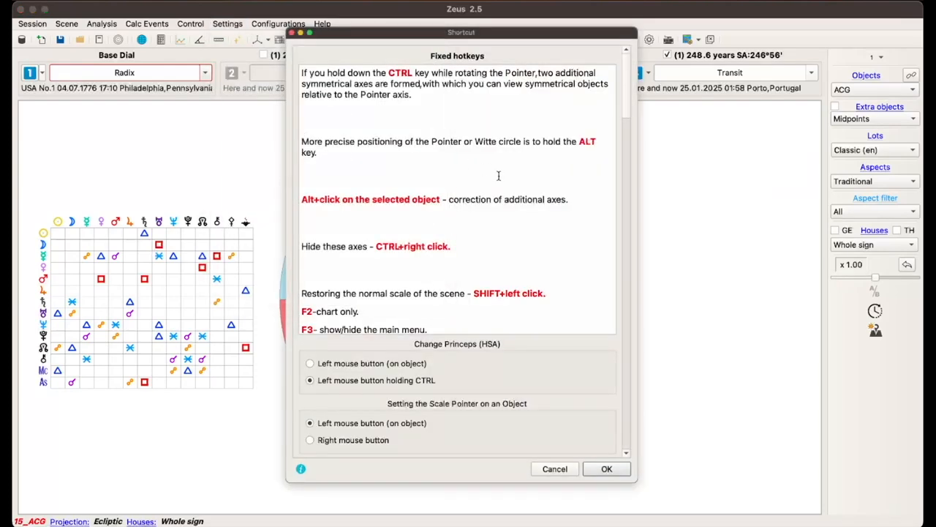
pyautogui.scroll(-10, 554, 184)
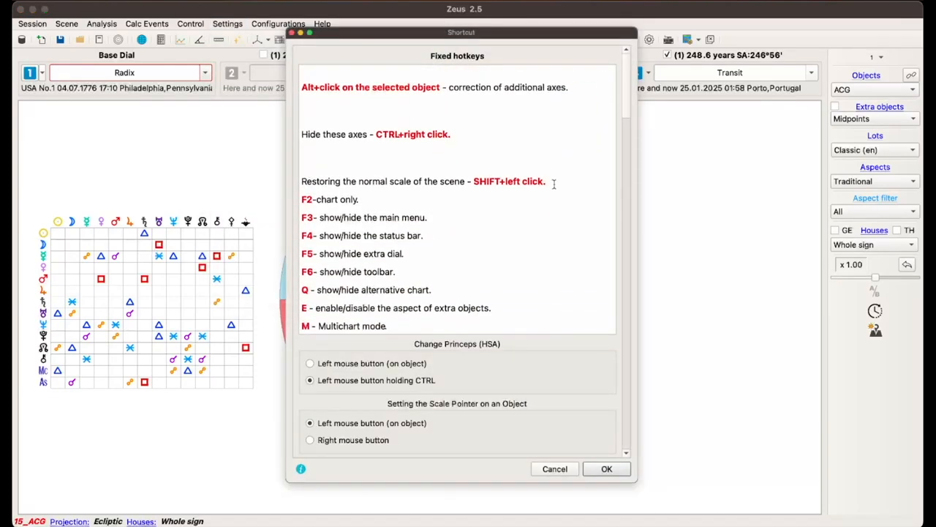
pyautogui.scroll(-10, 554, 183)
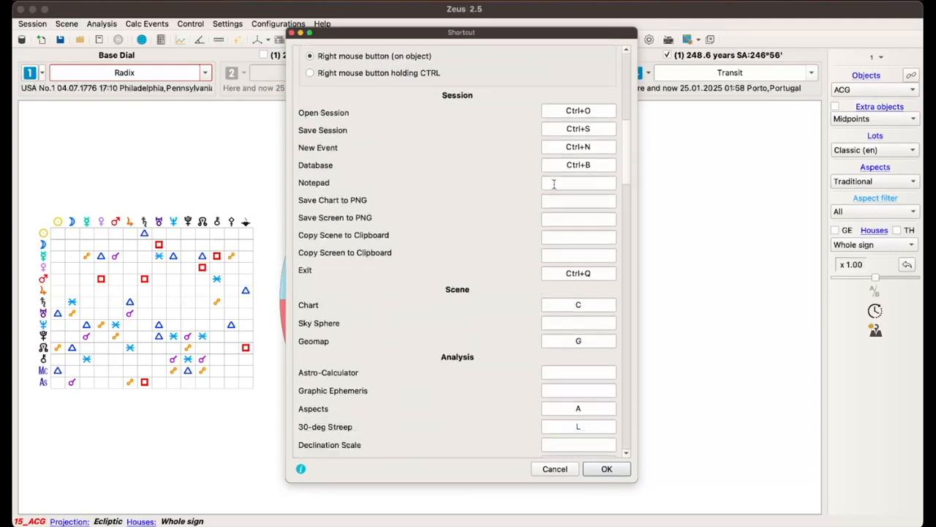
pyautogui.scroll(-2, 534, 281)
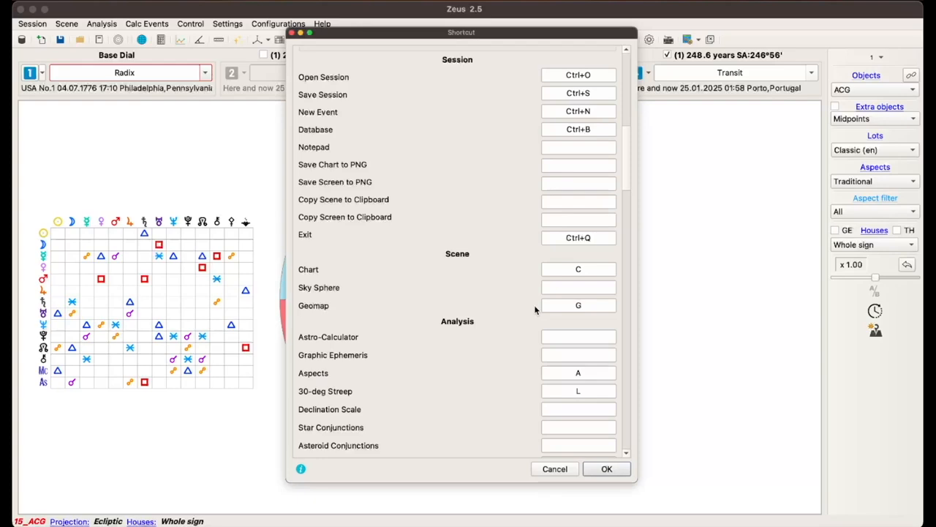
pyautogui.scroll(-15, 535, 310)
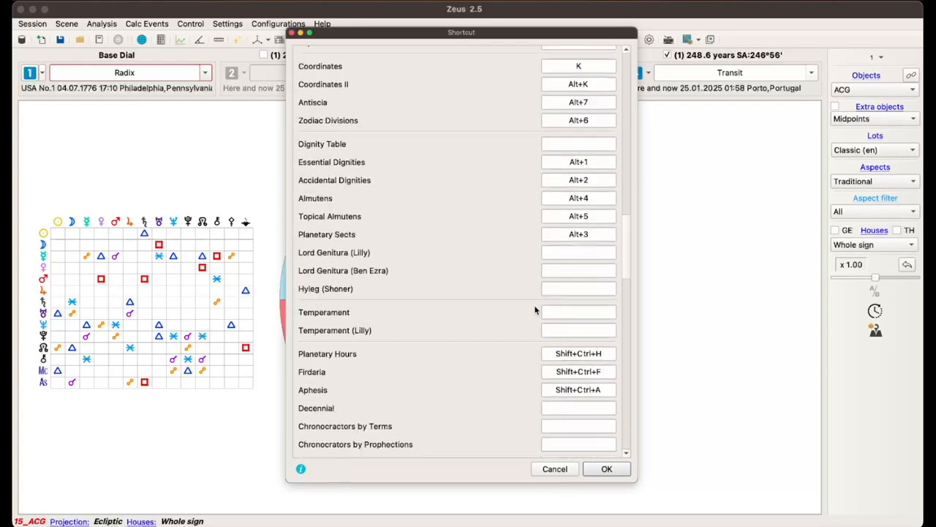
pyautogui.scroll(-15, 535, 310)
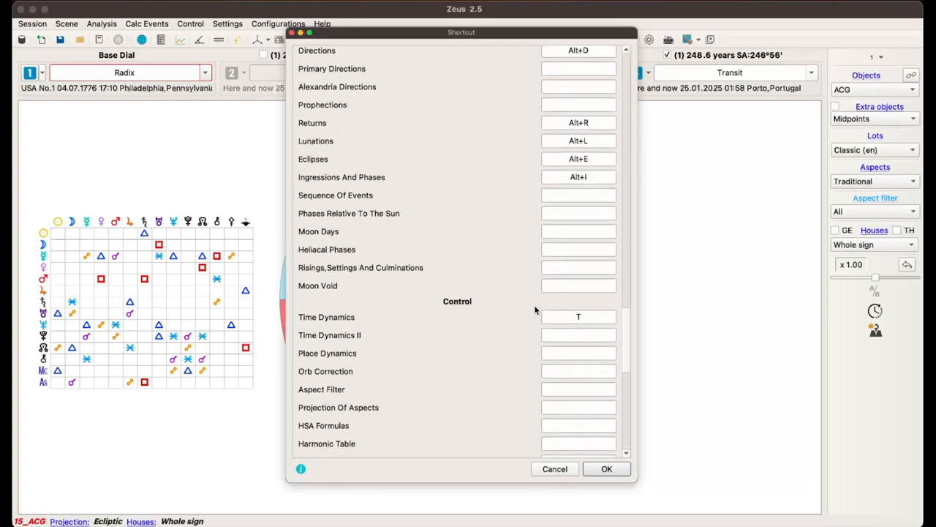
pyautogui.scroll(5, 534, 310)
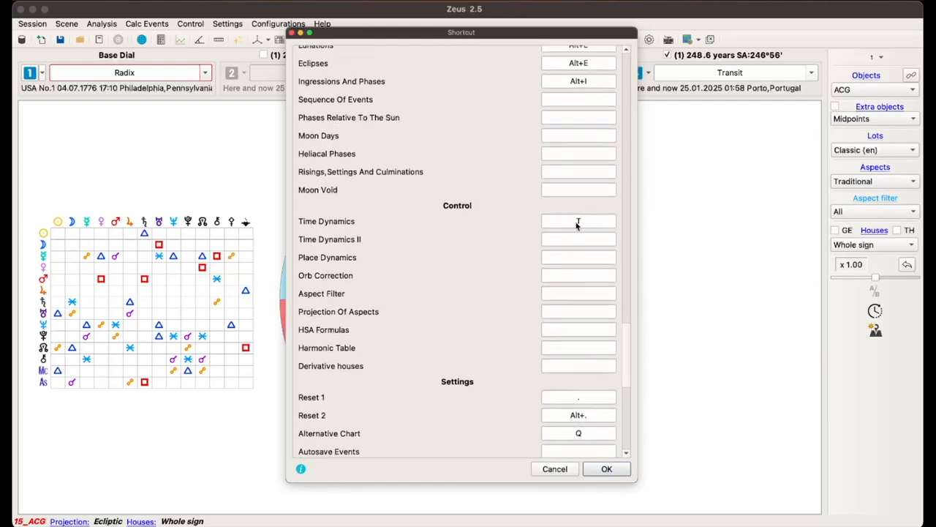
pyautogui.scroll(-5, 520, 258)
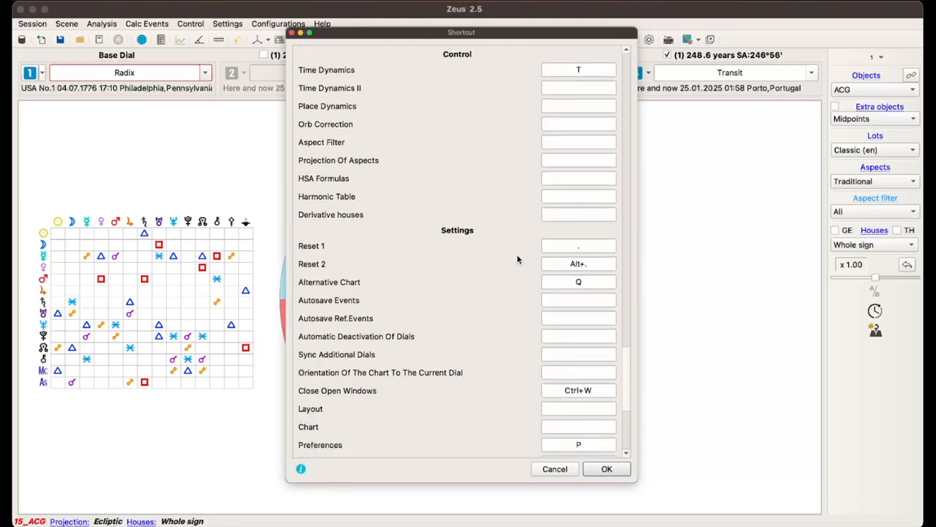
pyautogui.click(608, 468)
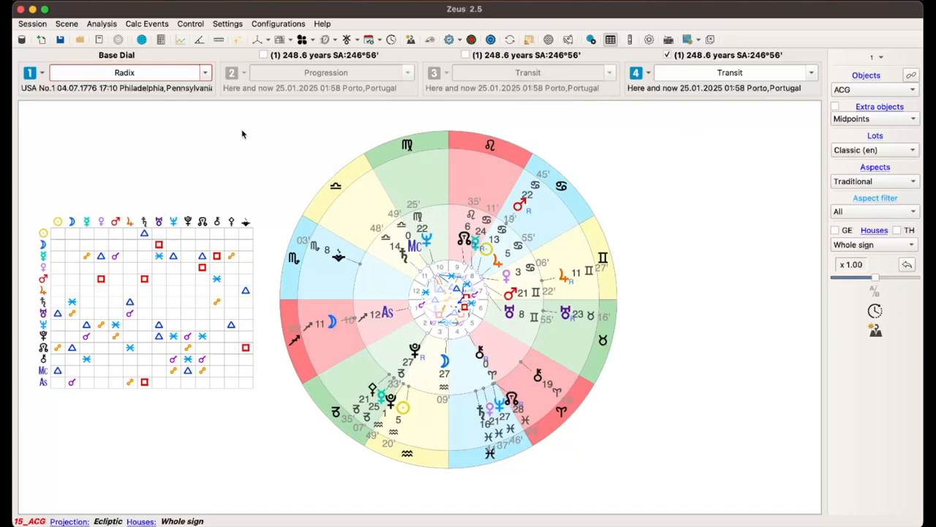
# Save the session as USA-ACG in the sessions folder, replacing the existing file.
pyautogui.click(33, 24)
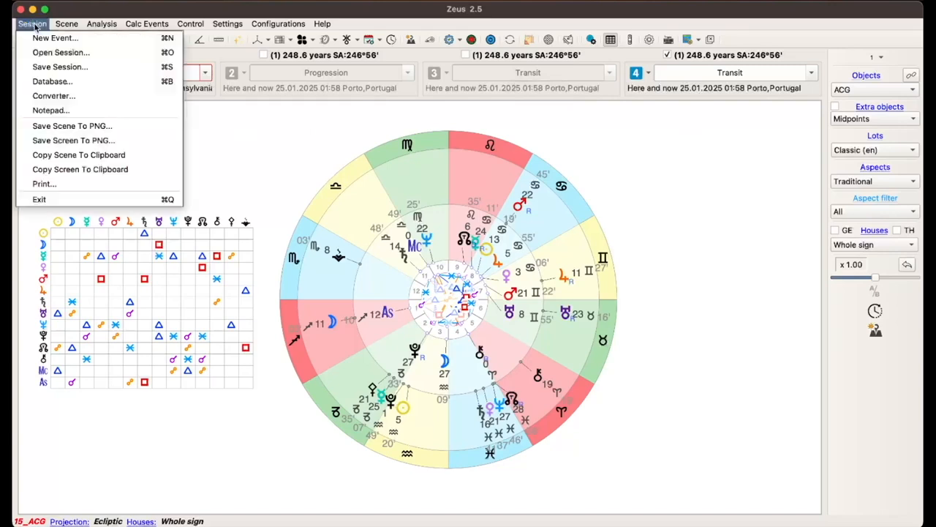
pyautogui.click(61, 67)
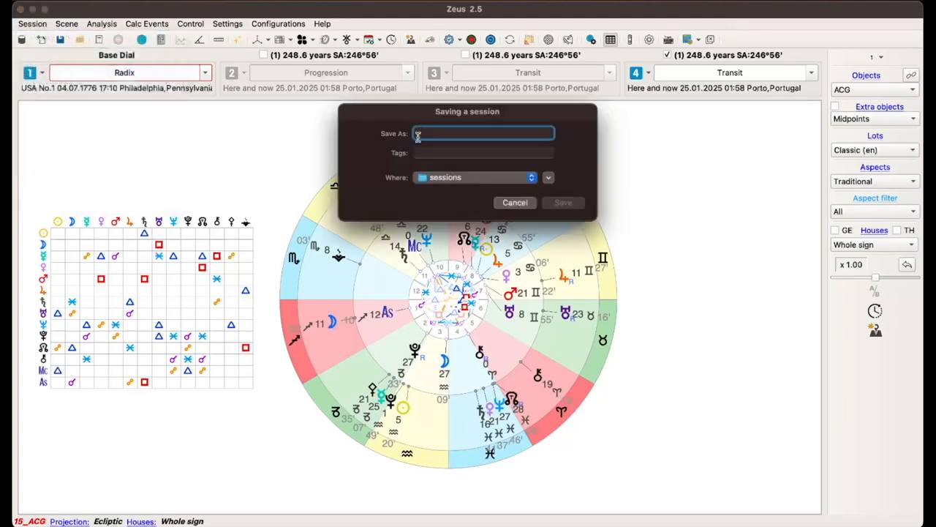
pyautogui.write('USA-ACG')
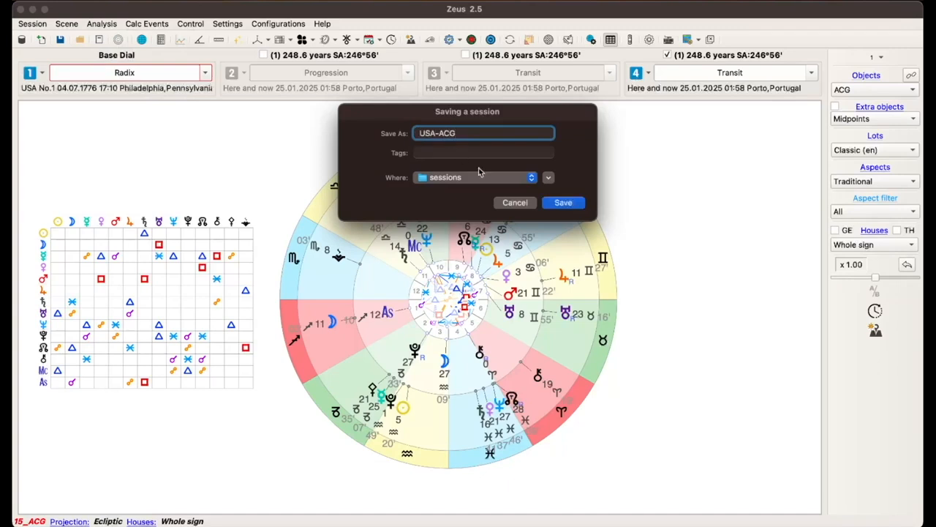
pyautogui.click(556, 204)
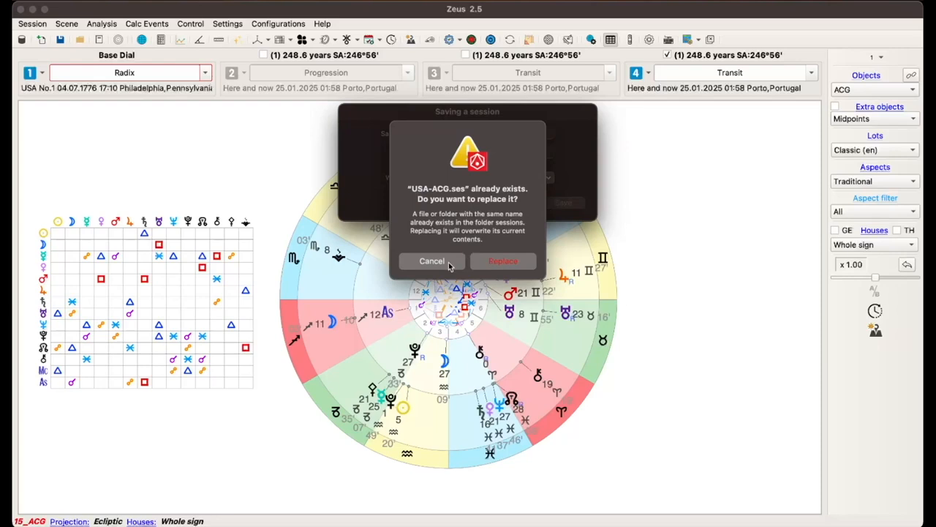
pyautogui.click(502, 261)
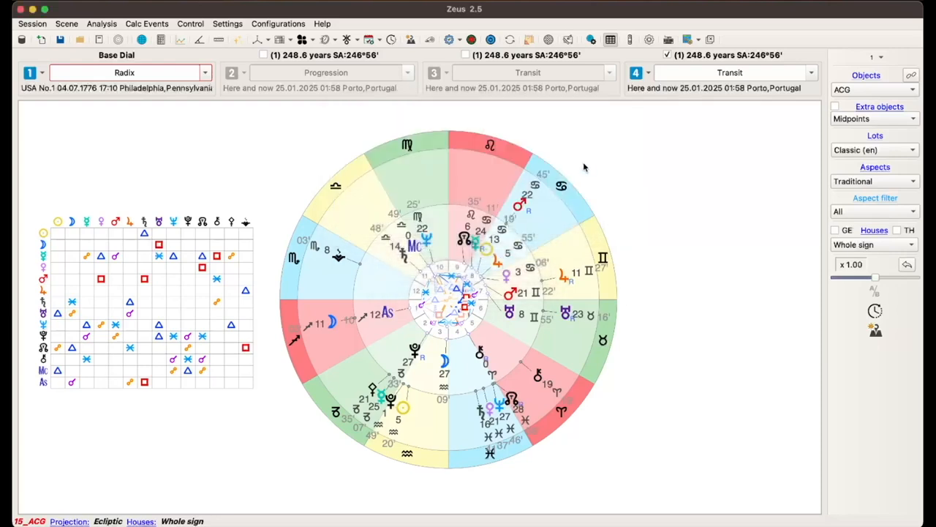